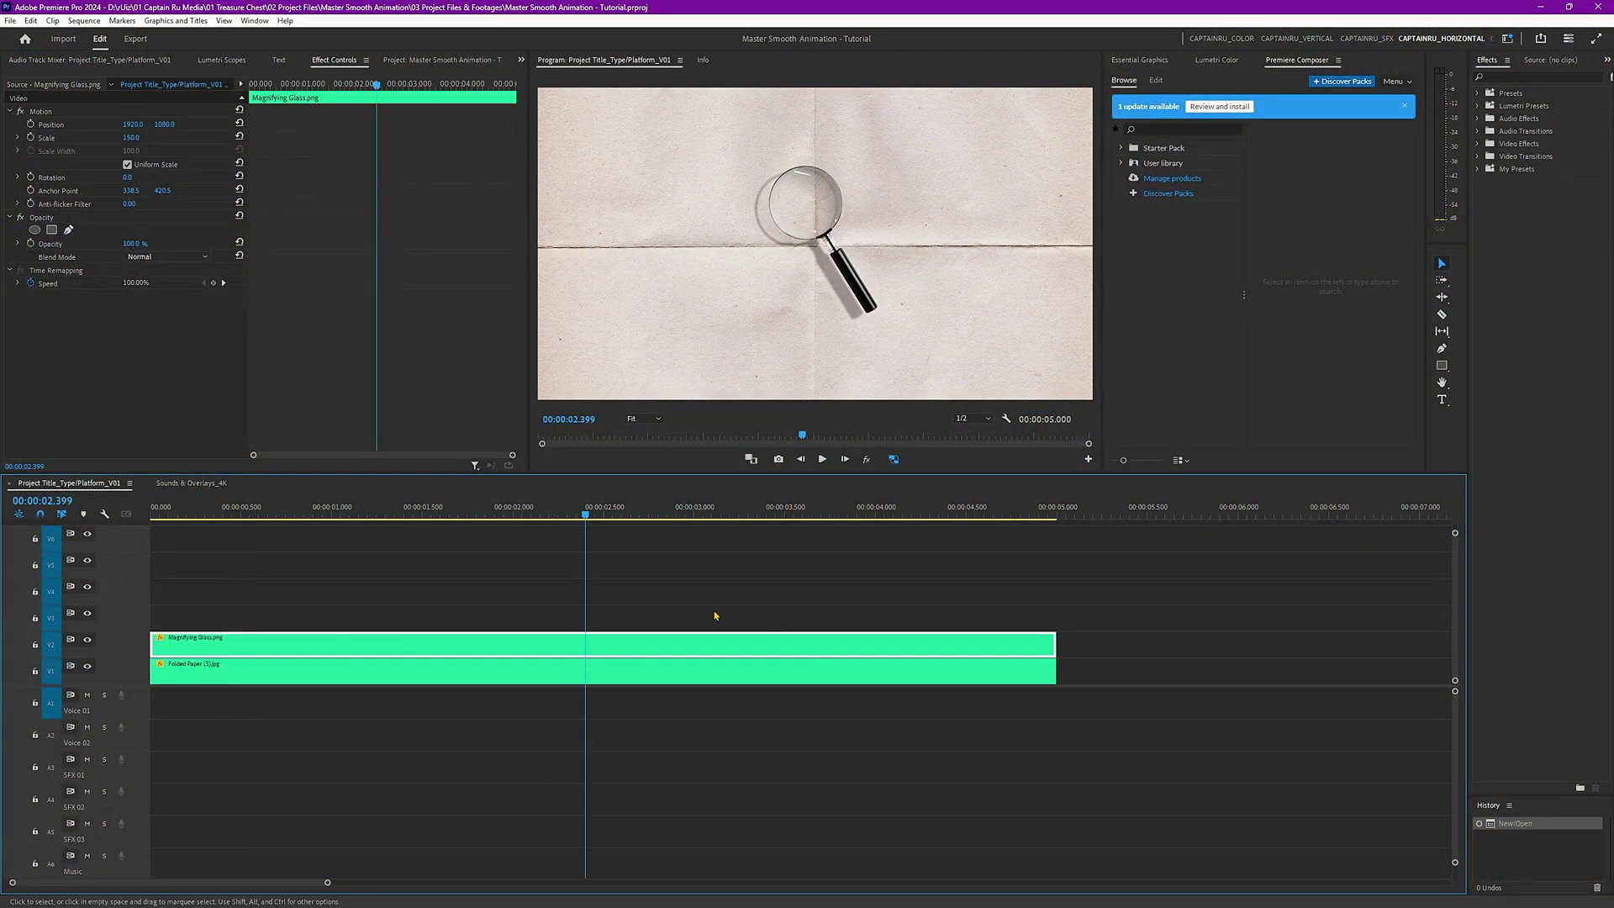
- Enable Position and Rotation keyframing on the Magnifying Glass.png clip at 00:00:00:15 with the glass centred
drag(662, 586, 702, 585)
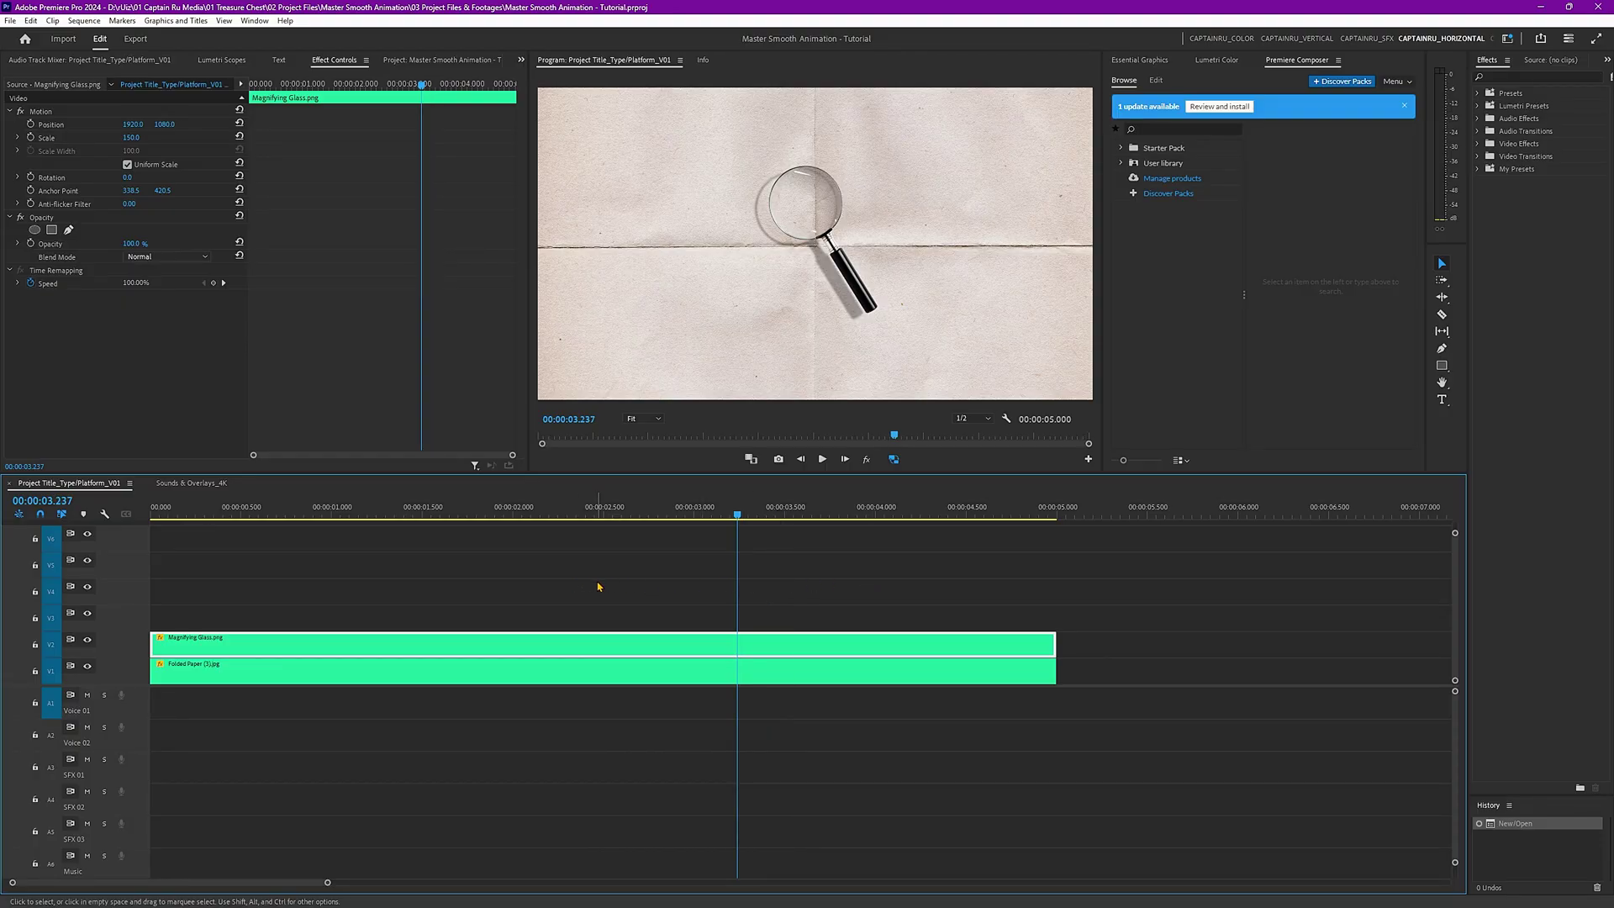
click(663, 668)
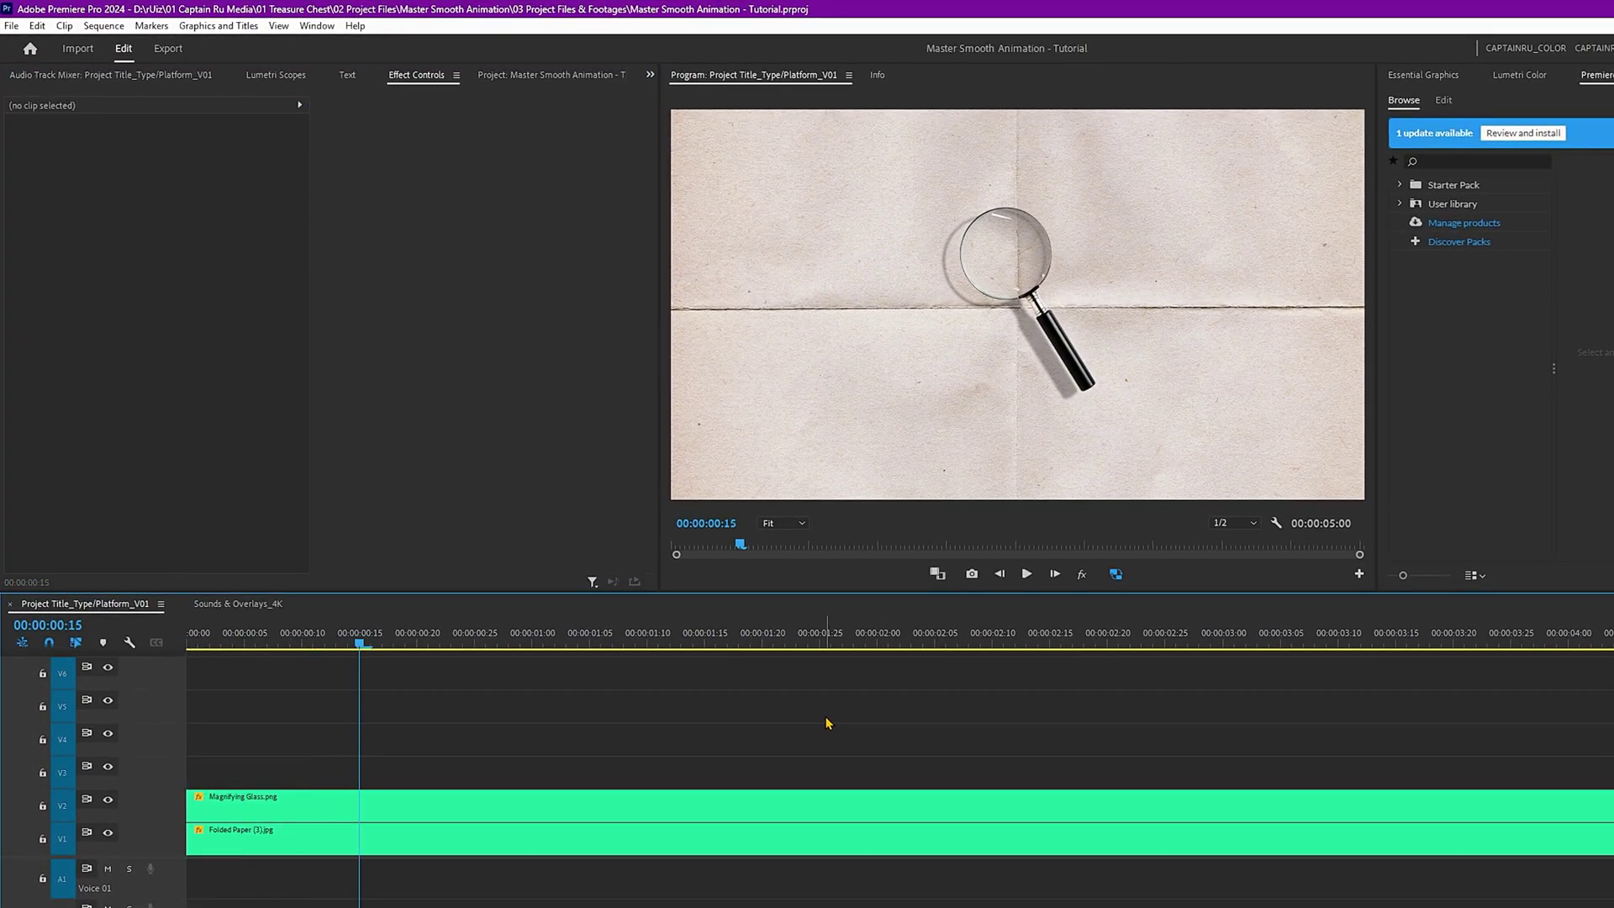
click(790, 803)
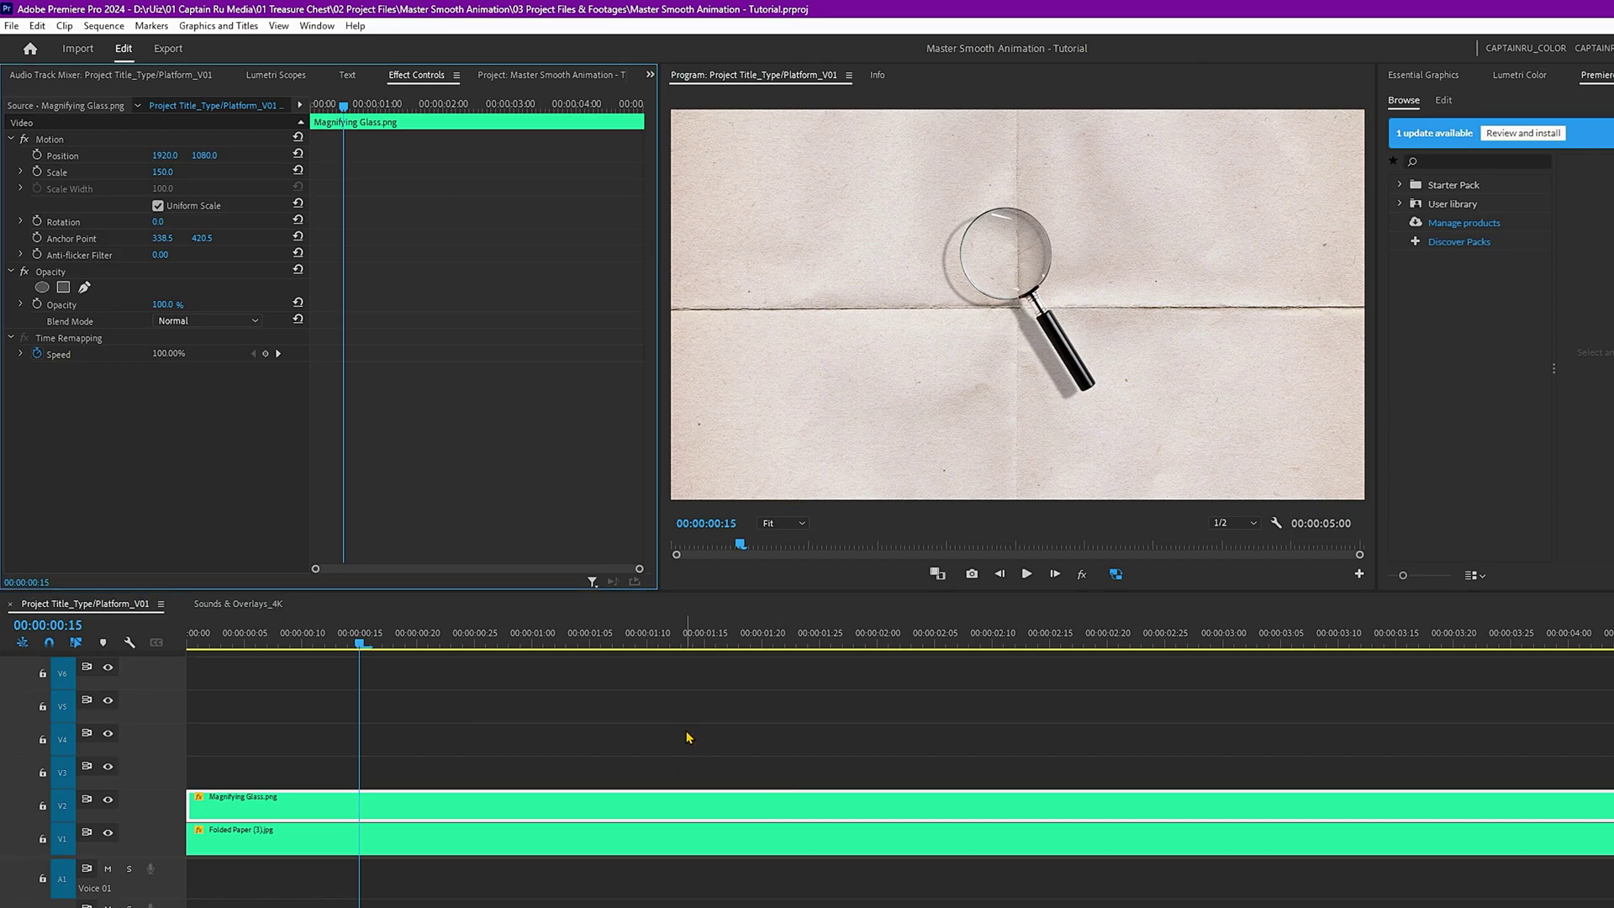
click(37, 155)
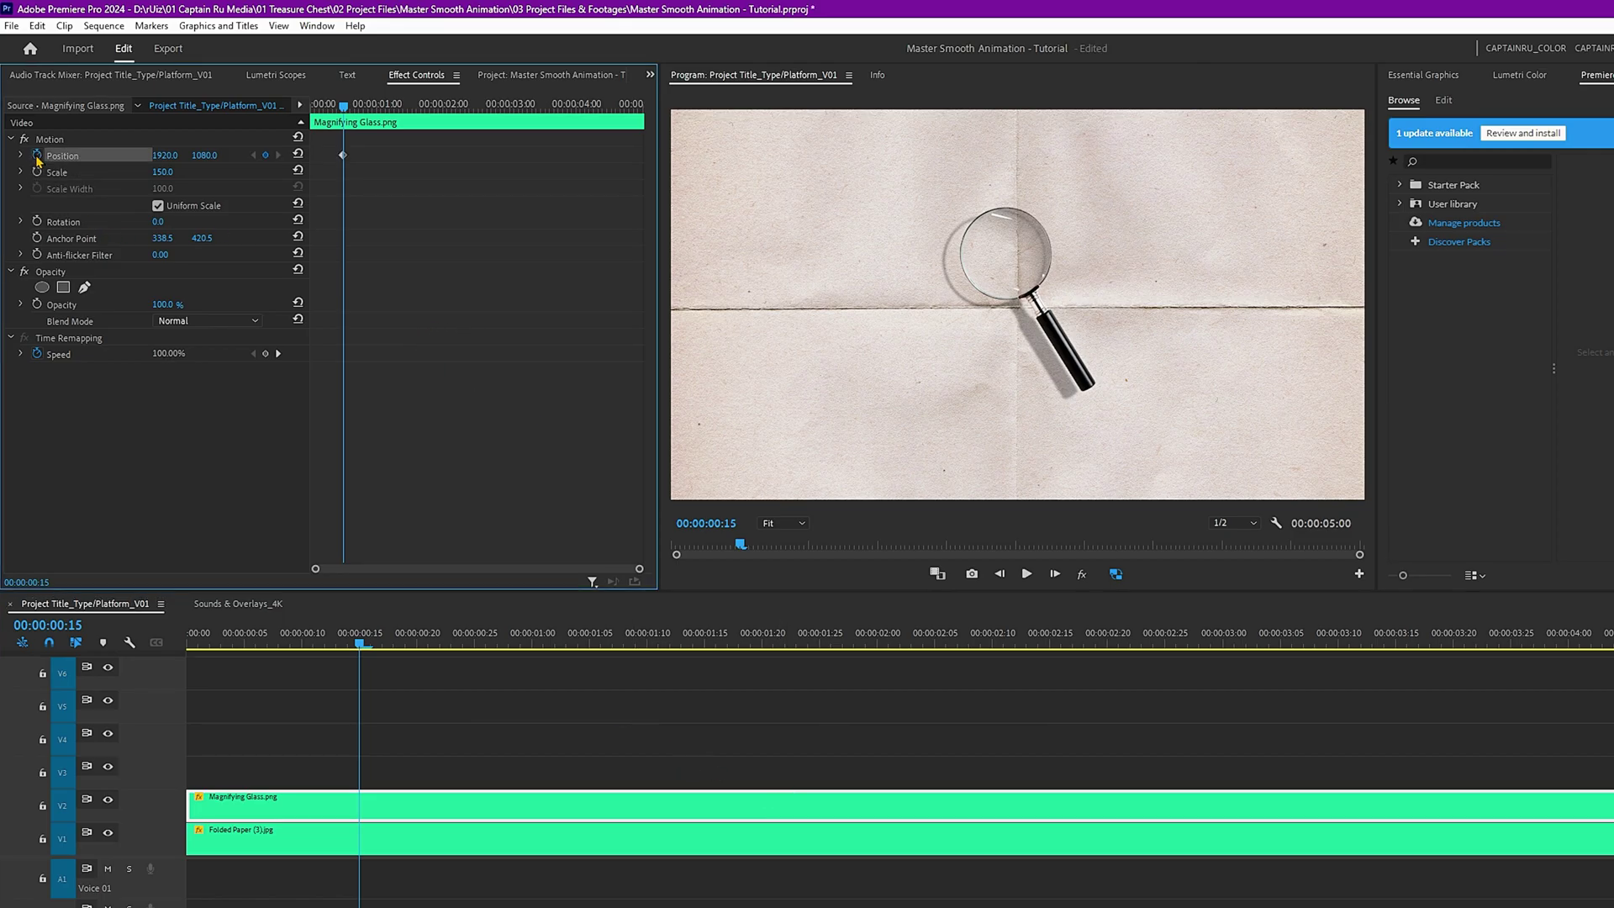
click(37, 222)
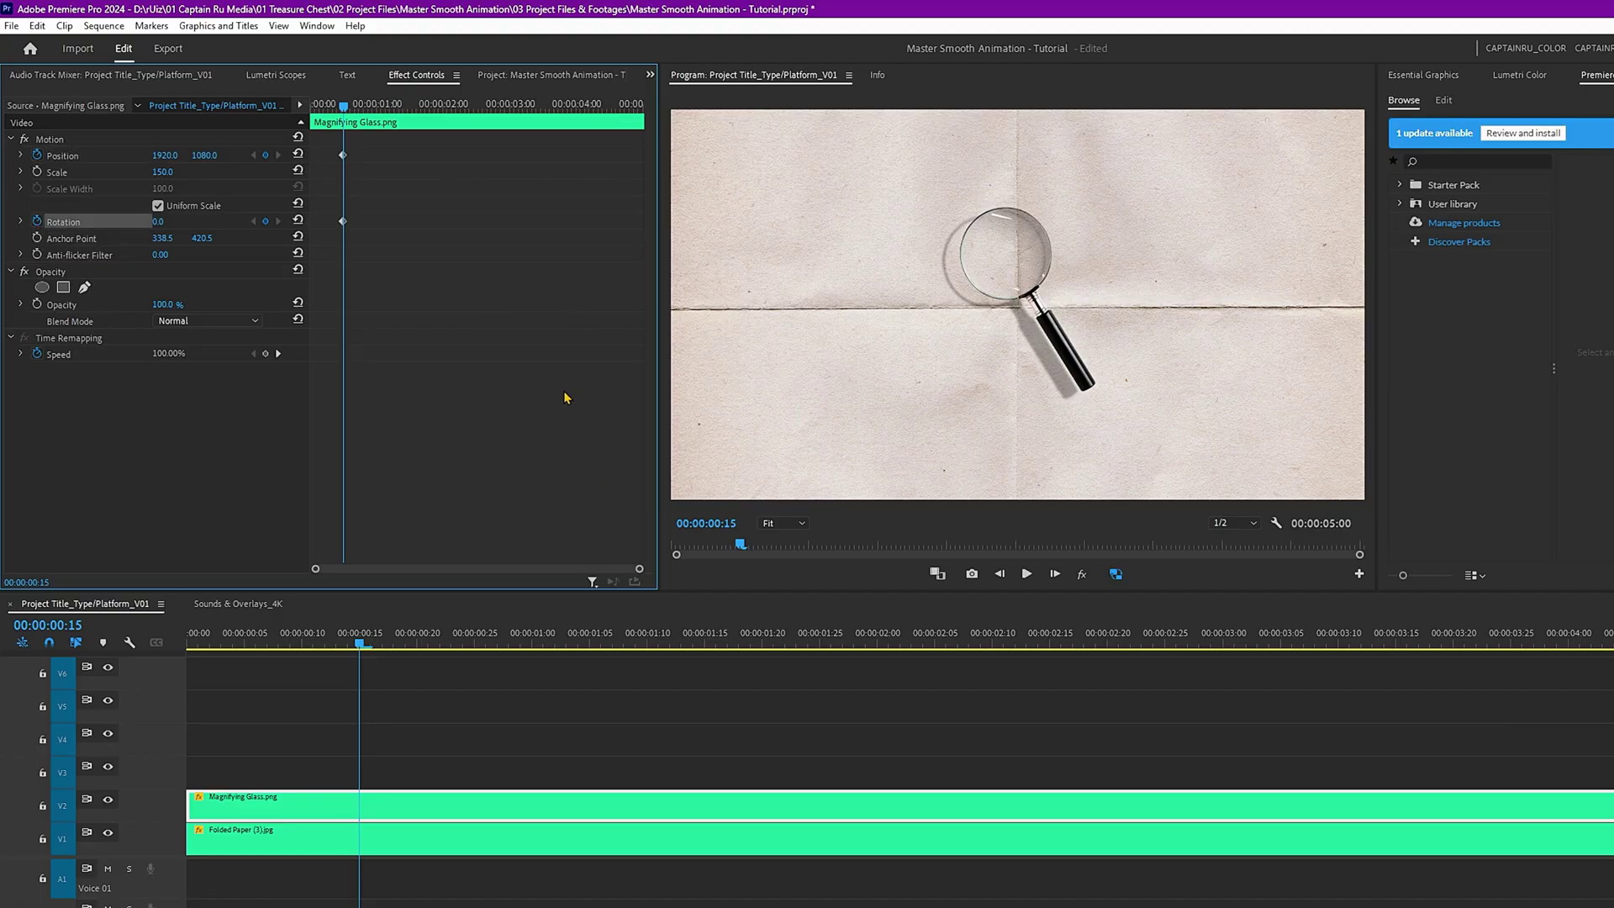
- At the sequence start, move the magnifying glass beyond the frame's lower-right corner, to about 3903, 2791, and play back the entrance
key(Home)
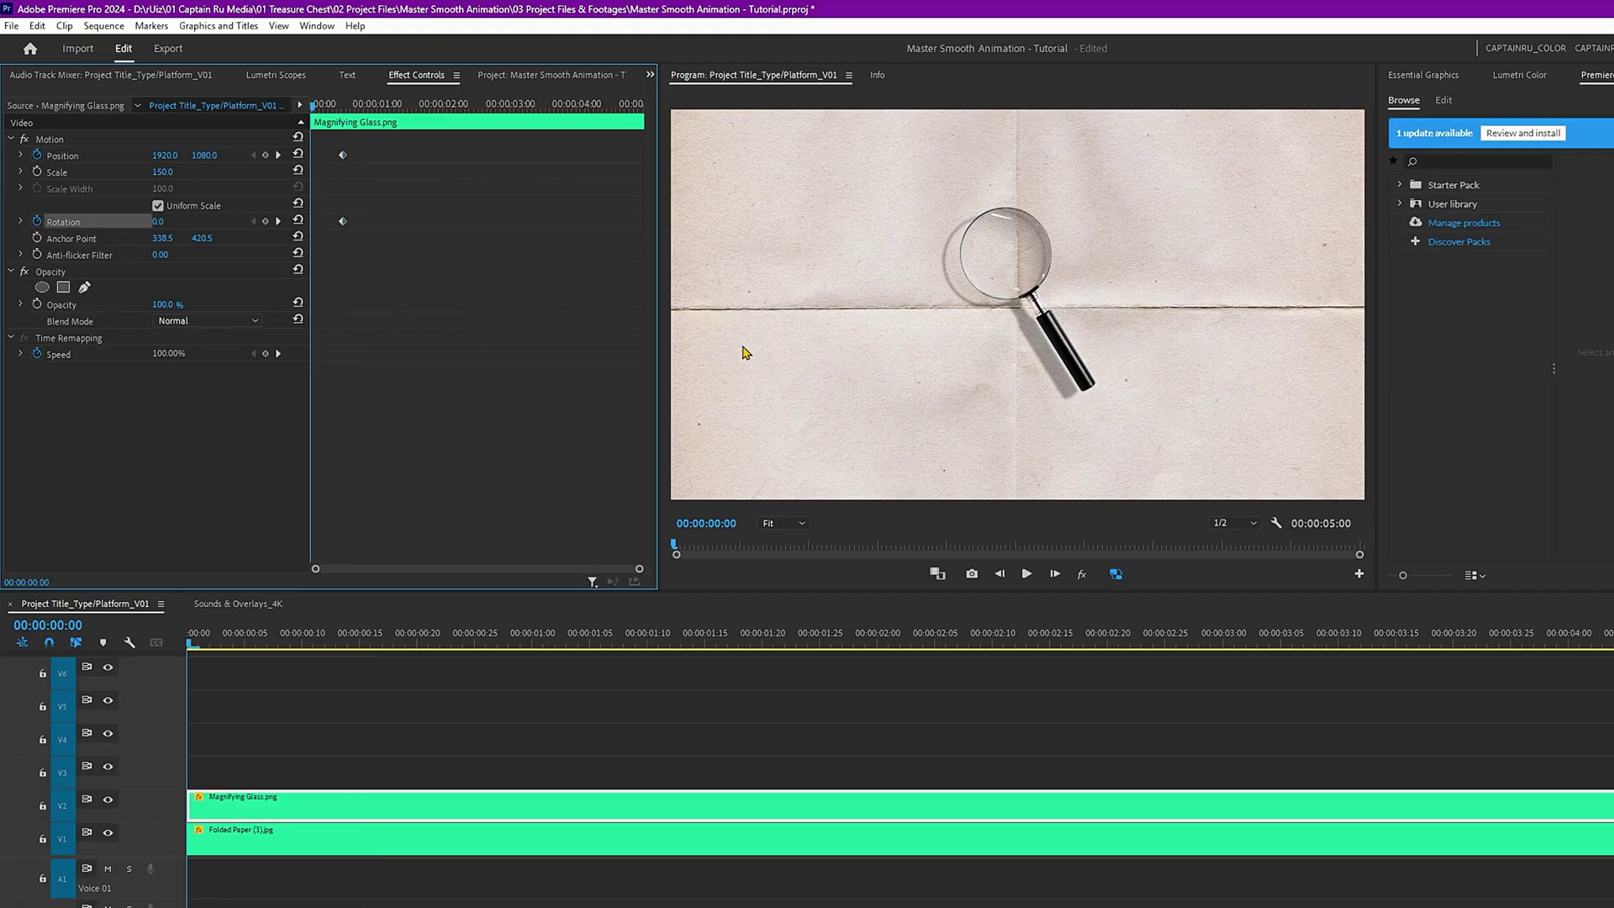
click(49, 140)
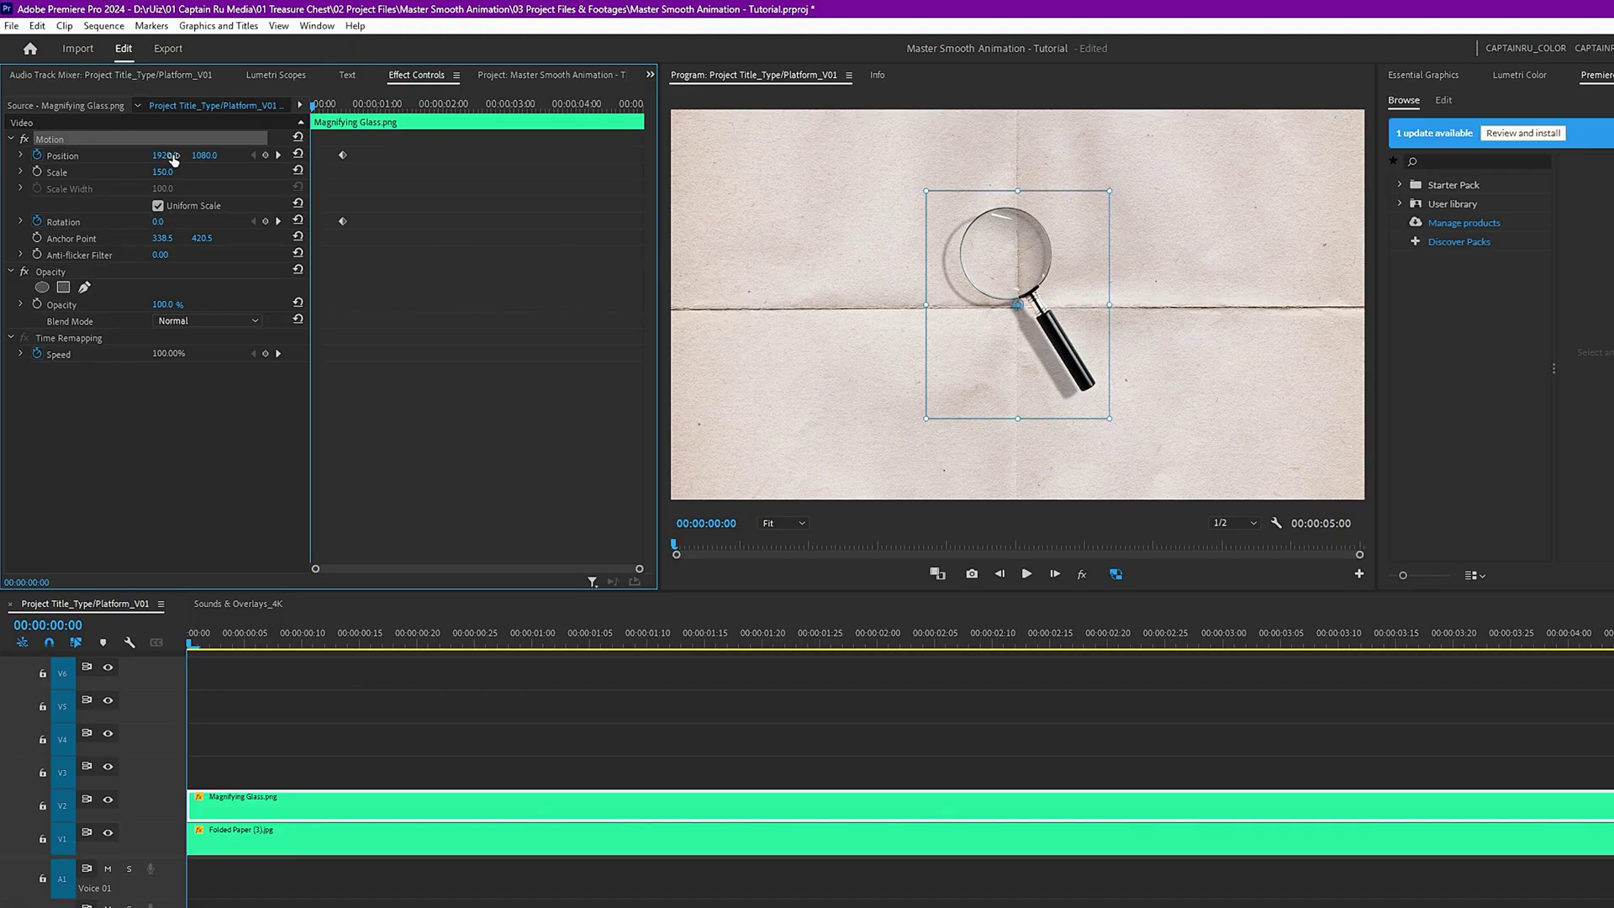
drag(169, 157, 143, 157)
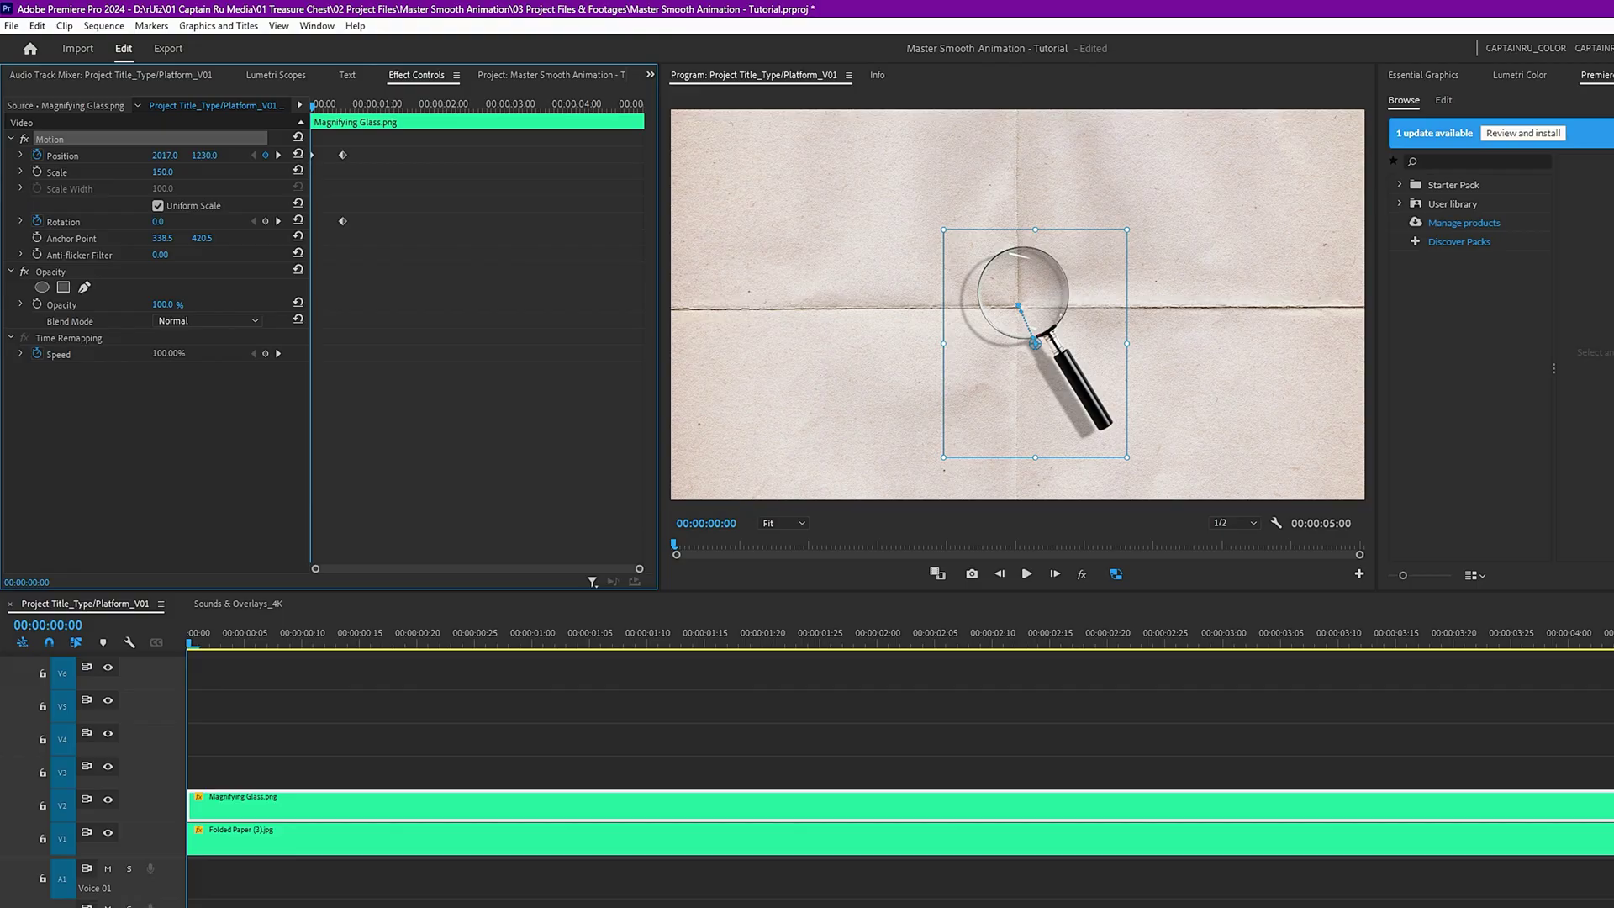
drag(205, 155, 289, 155)
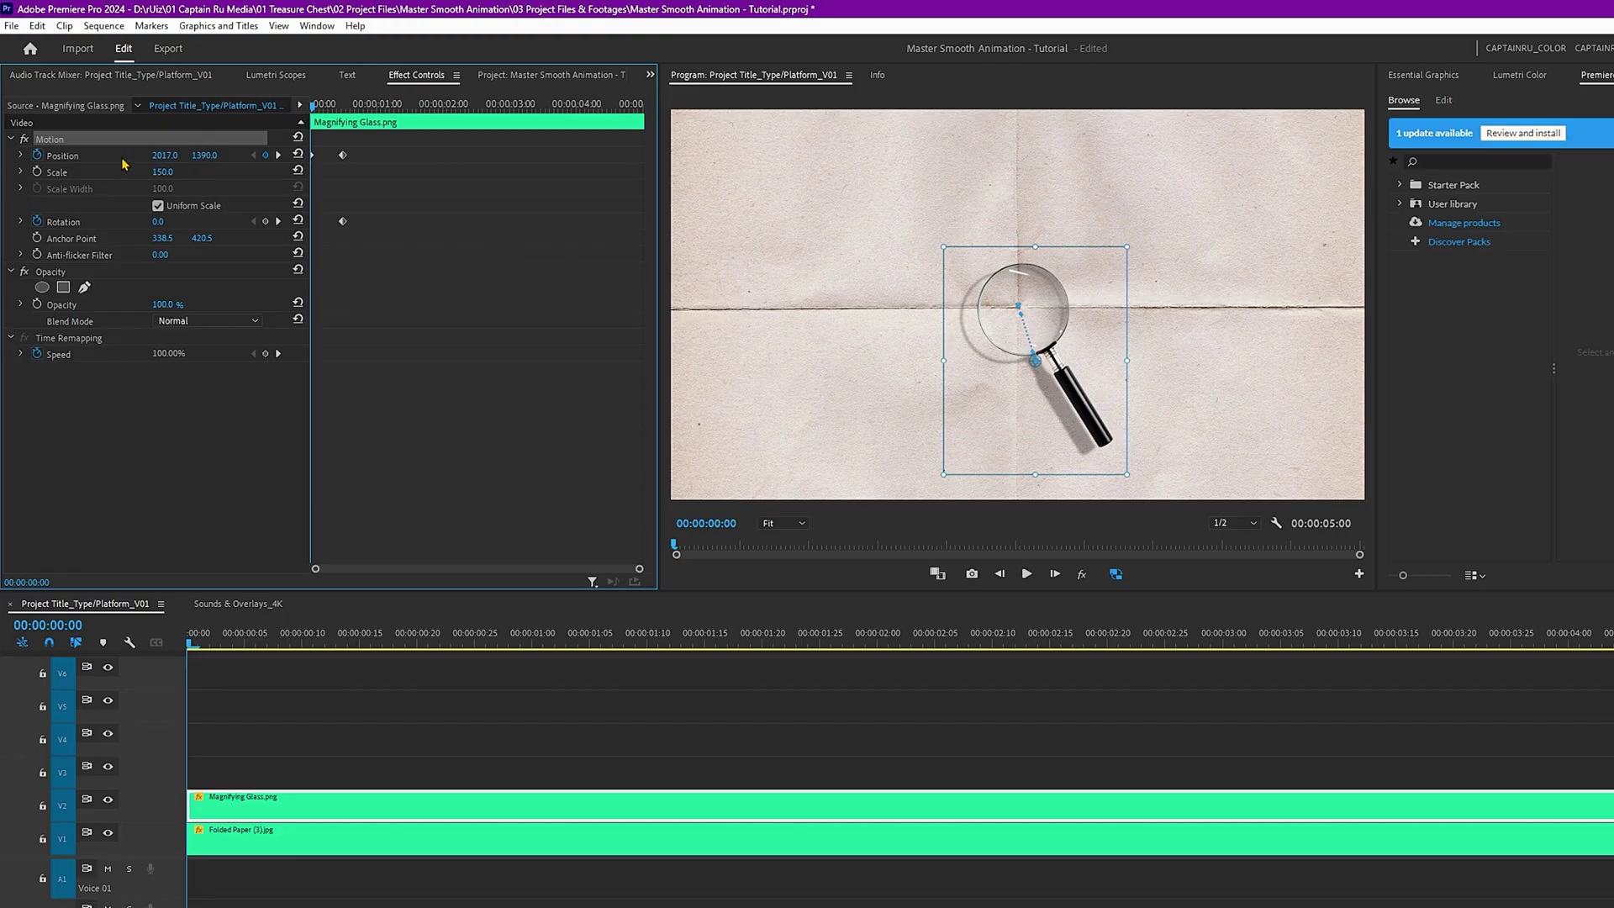
drag(165, 156, 186, 155)
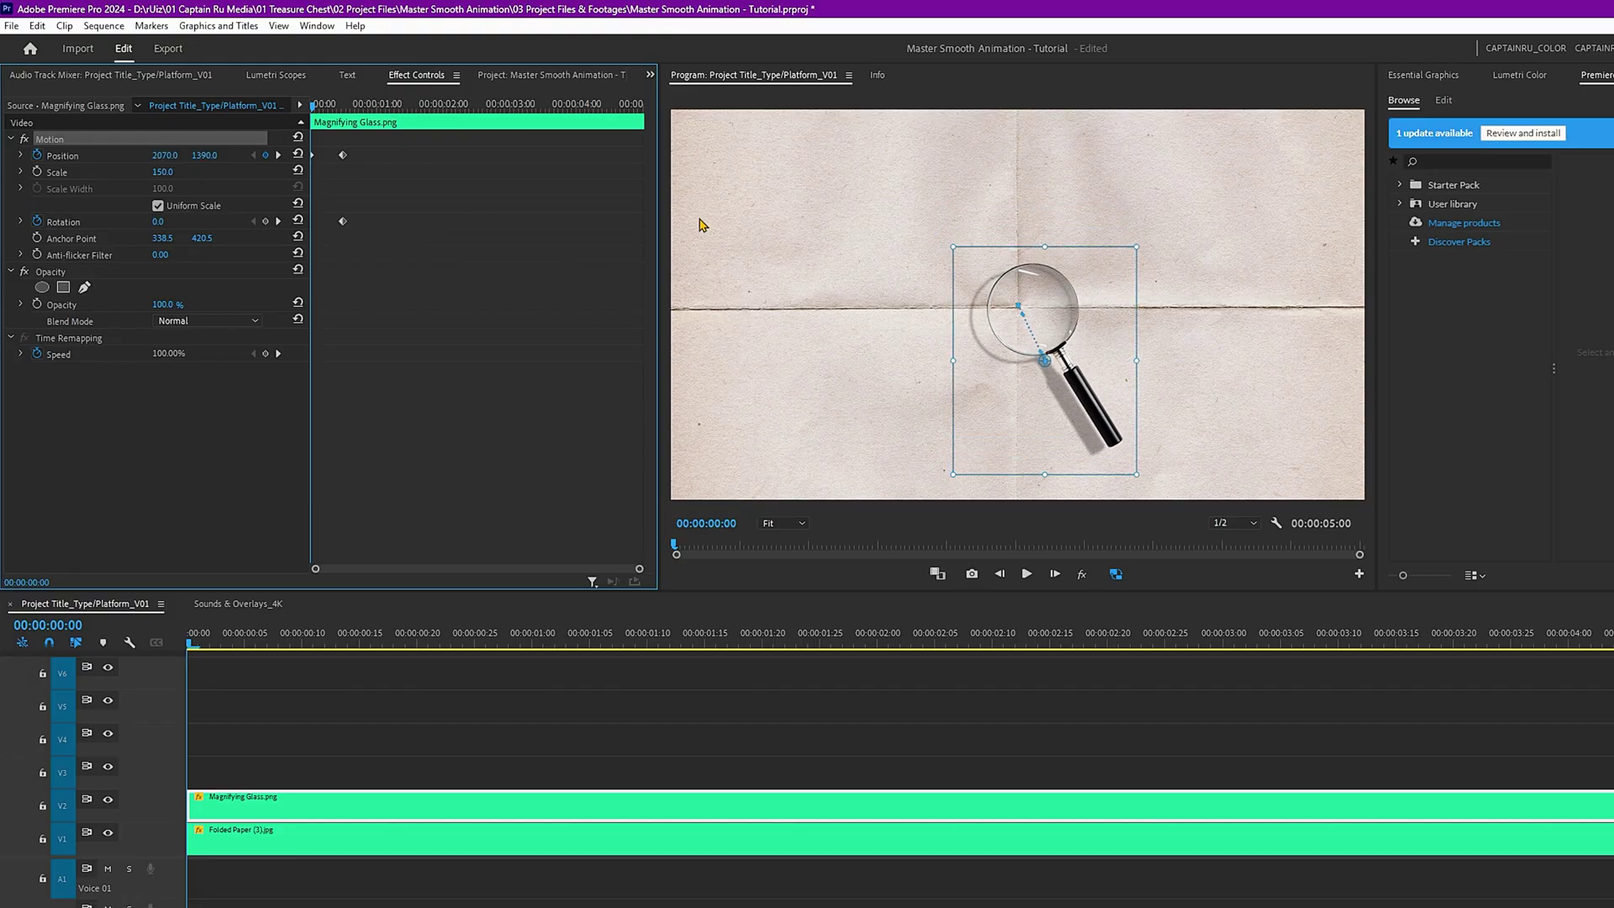
drag(1055, 343, 1375, 573)
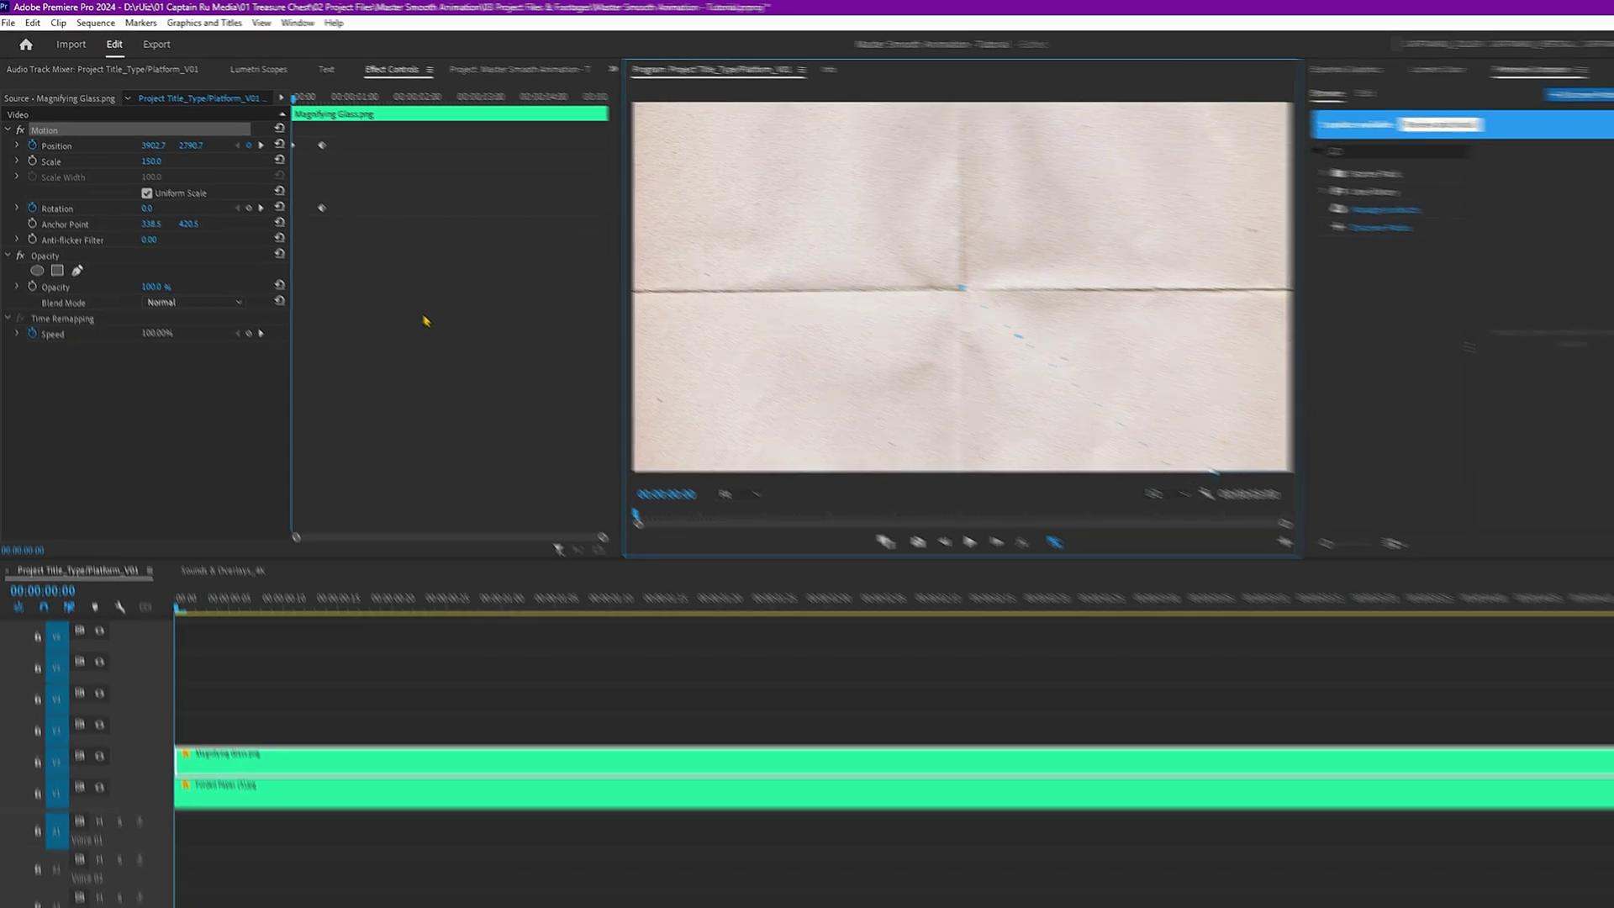
key(space)
key(Home)
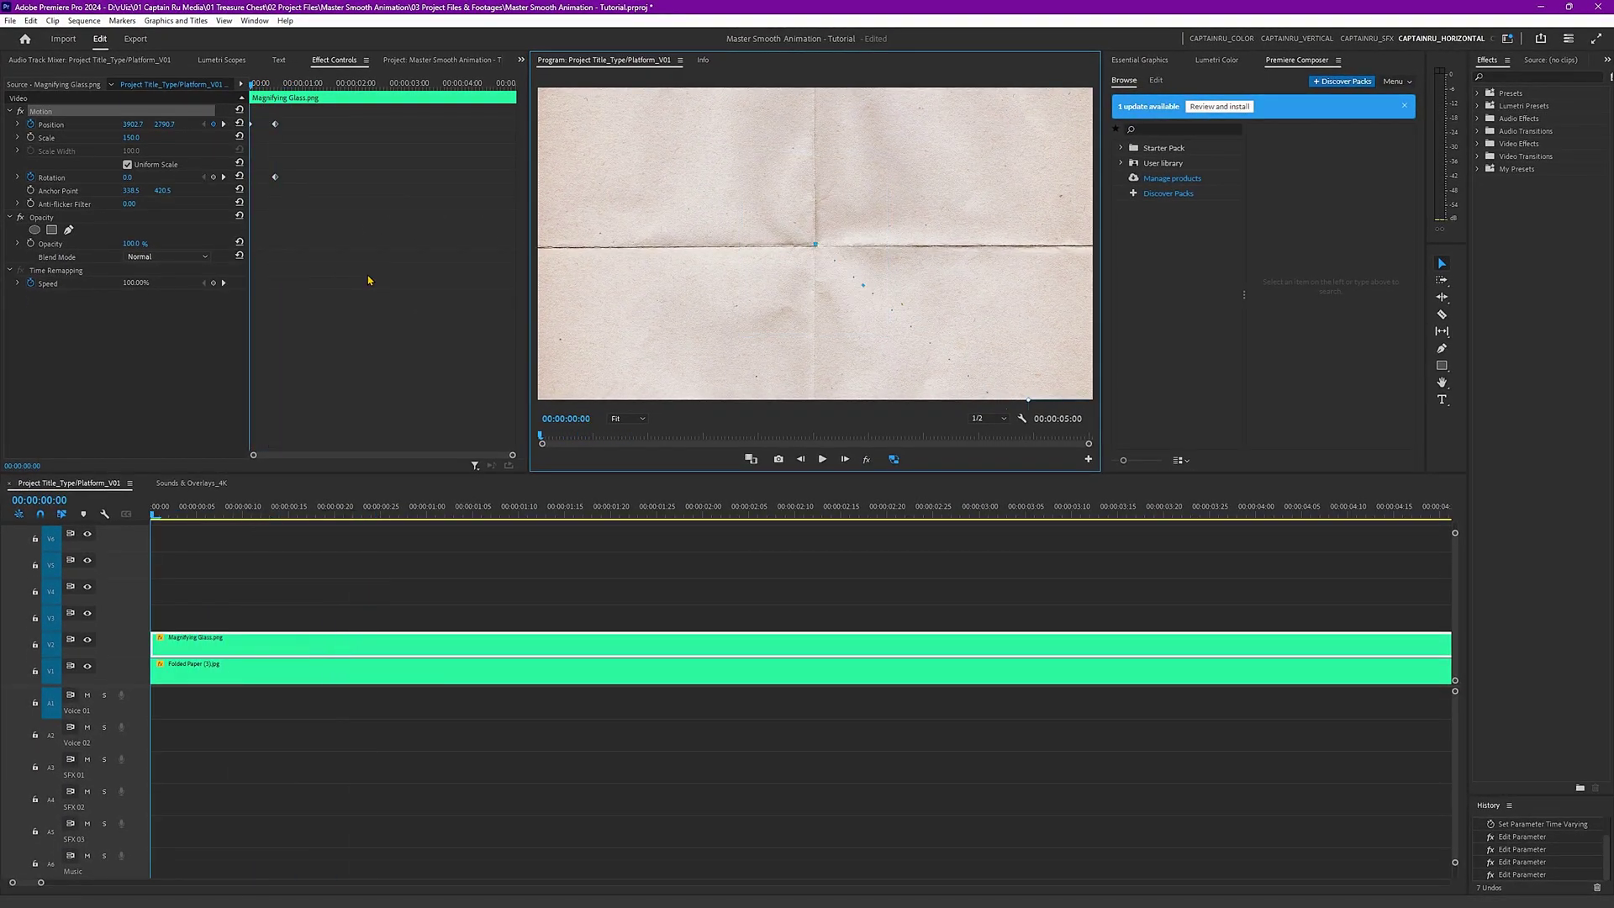
key(space)
key(space)
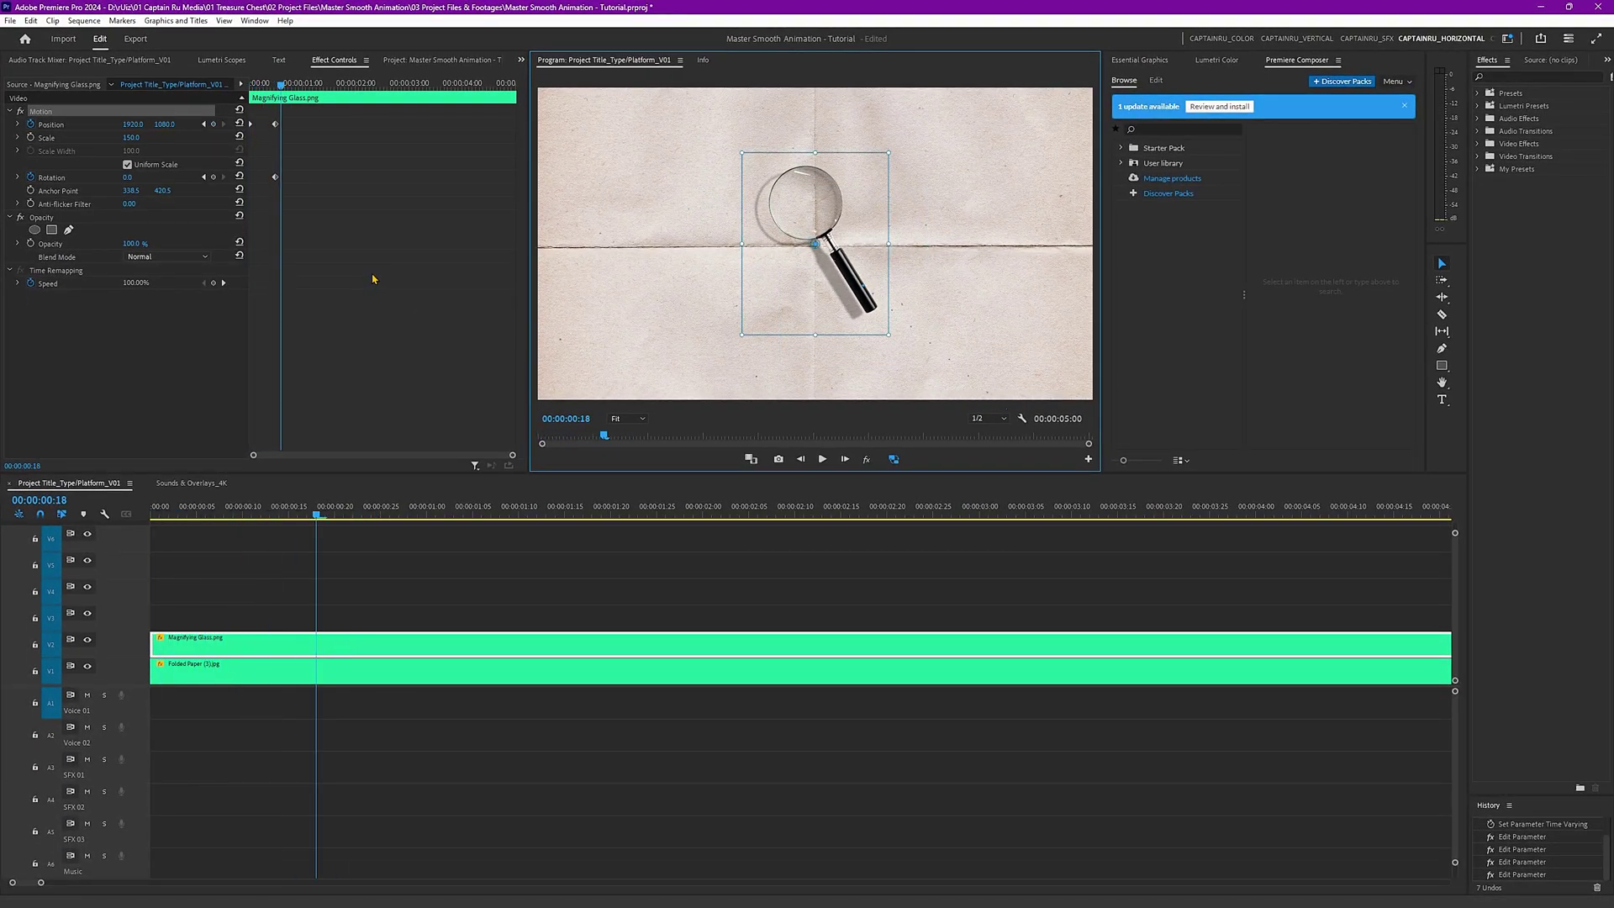
key(space)
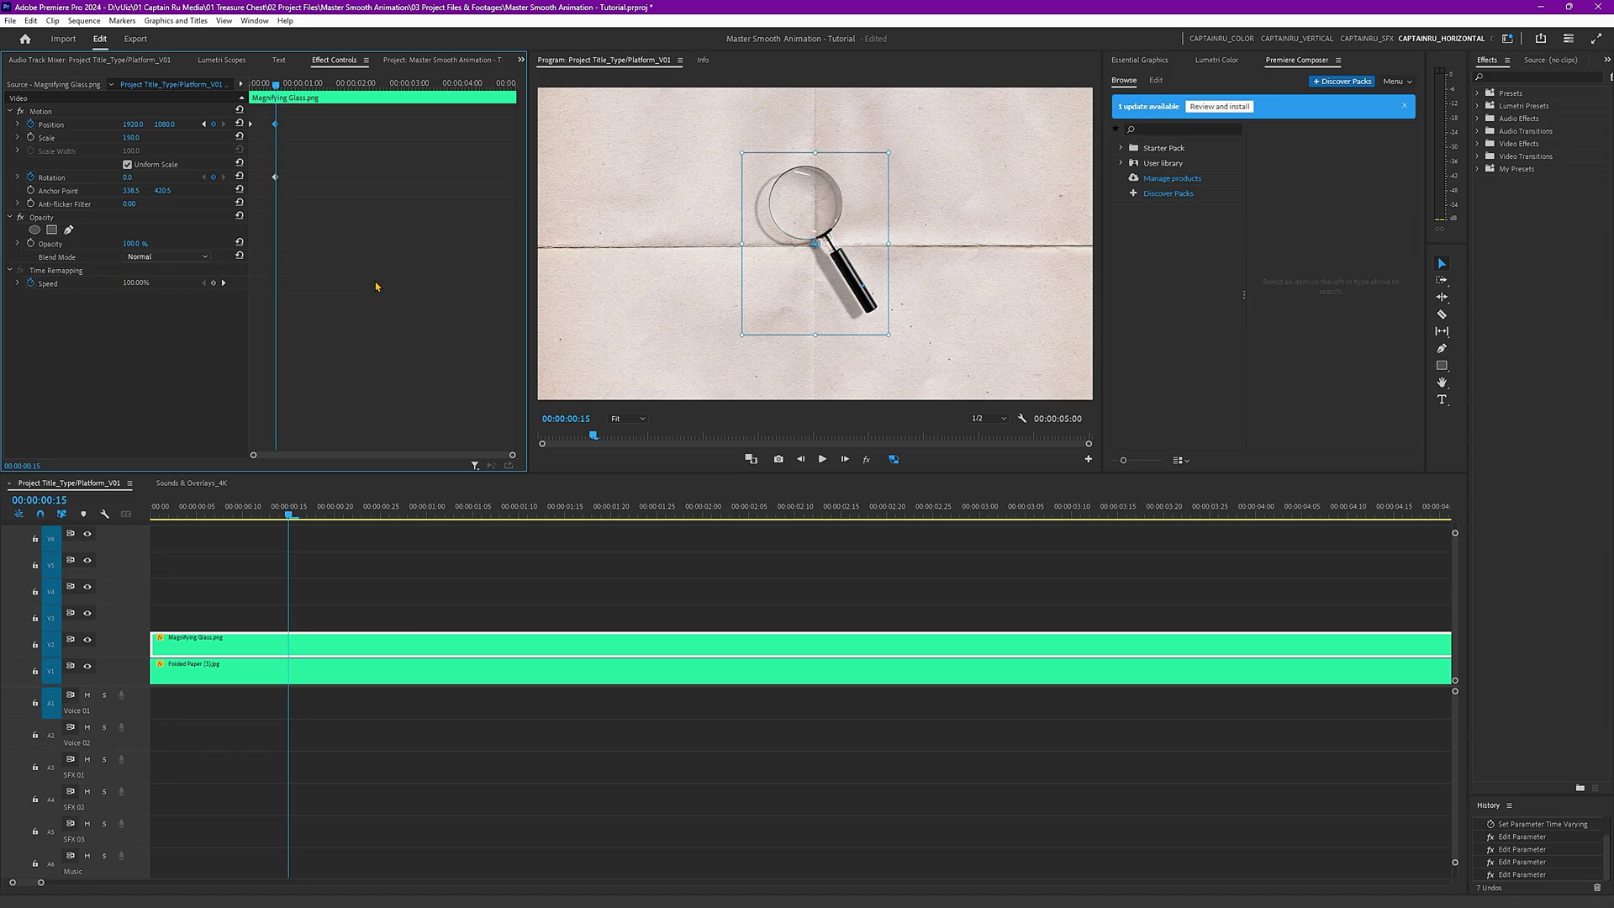
- At 00:00:01:00, move the magnifying glass beyond the frame's lower-left corner, to about 148, 2799, and play back the exit
key(shift+Right)
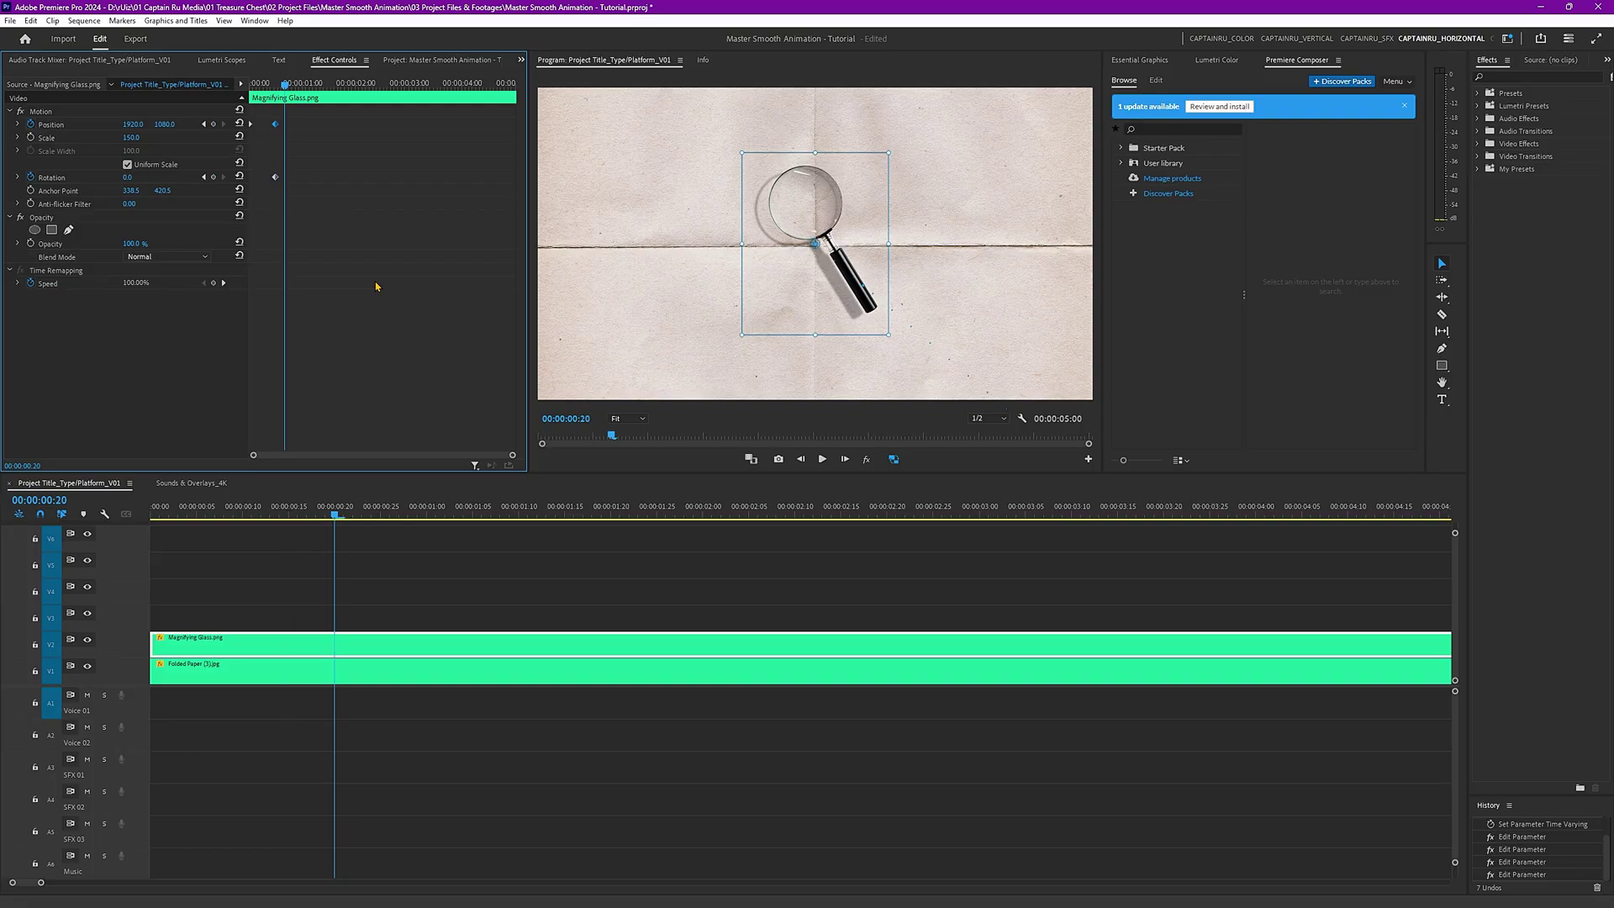
key(shift+Right)
key(shift+Right)
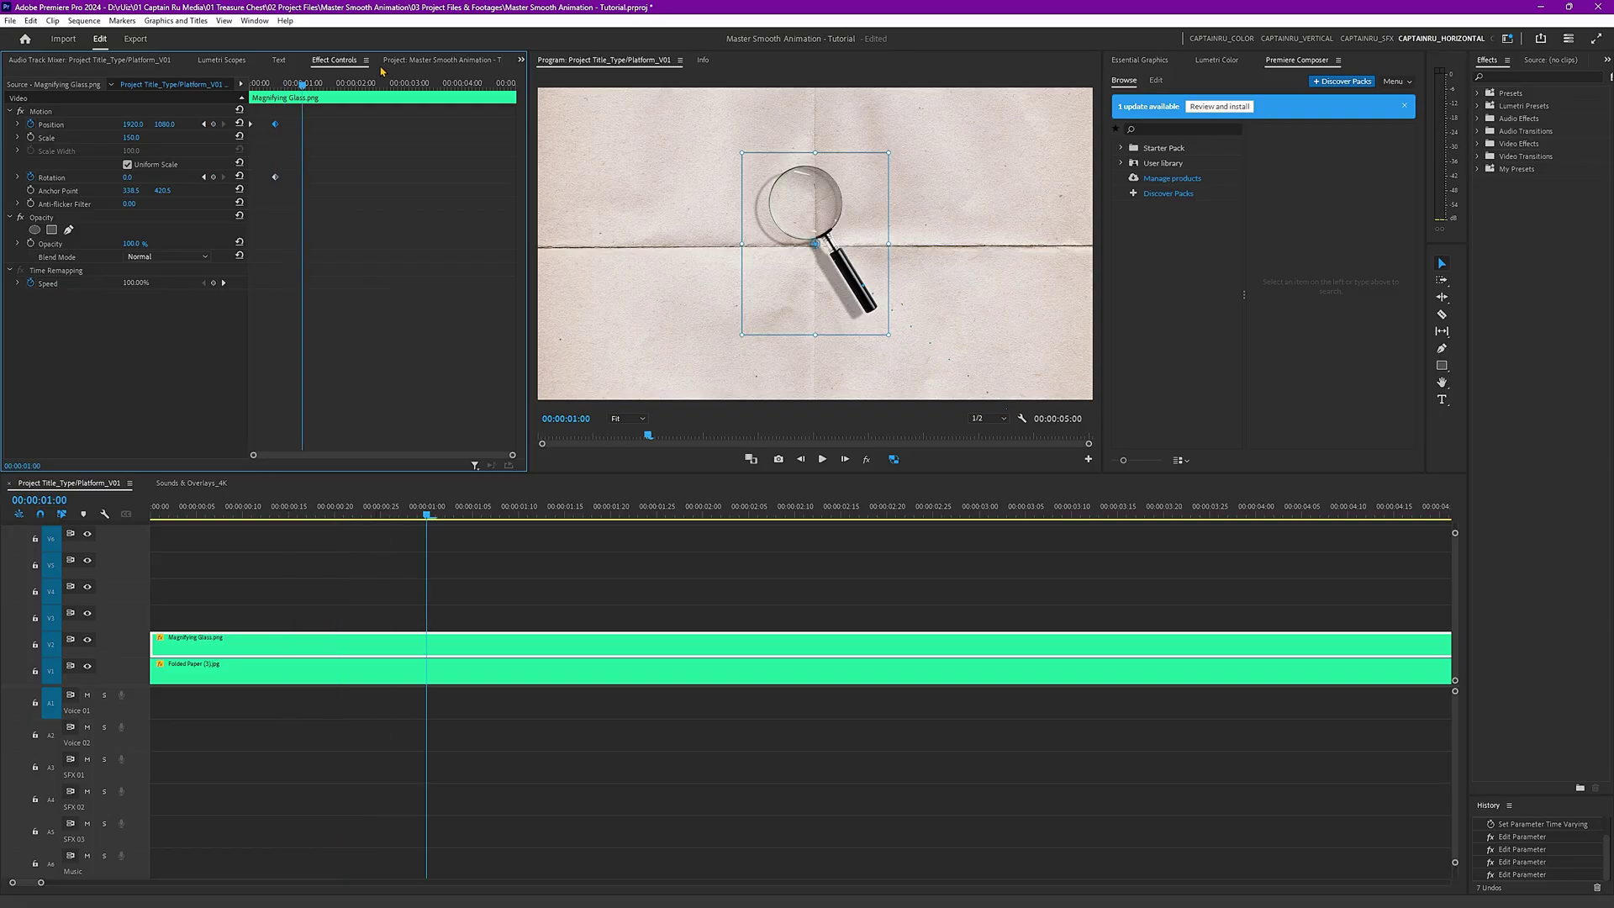
drag(821, 215, 608, 453)
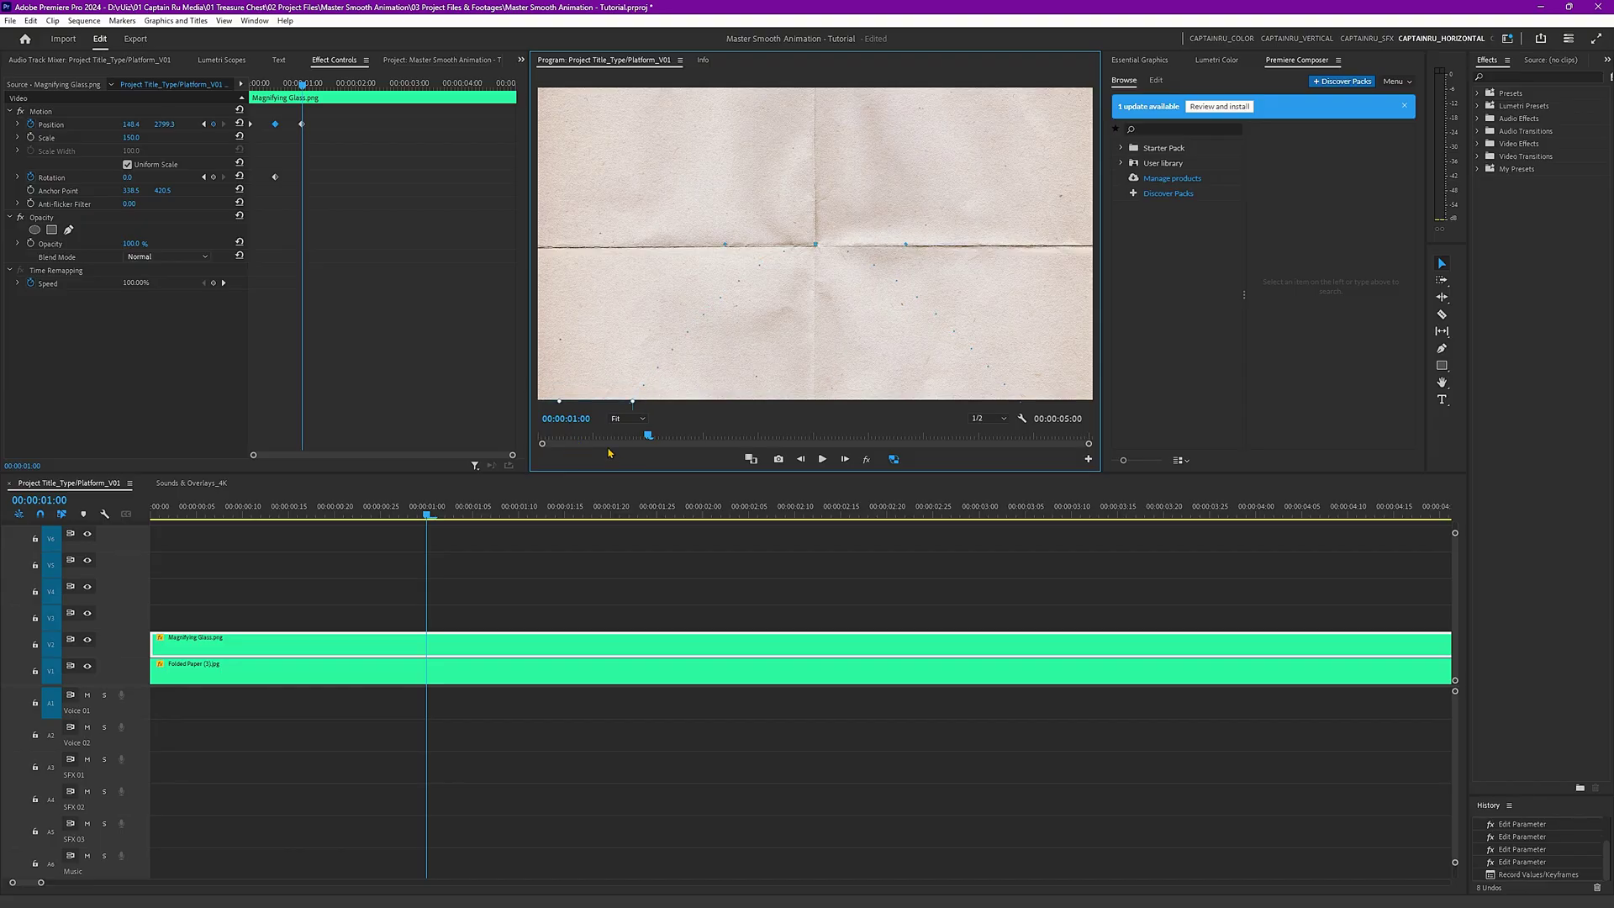
key(space)
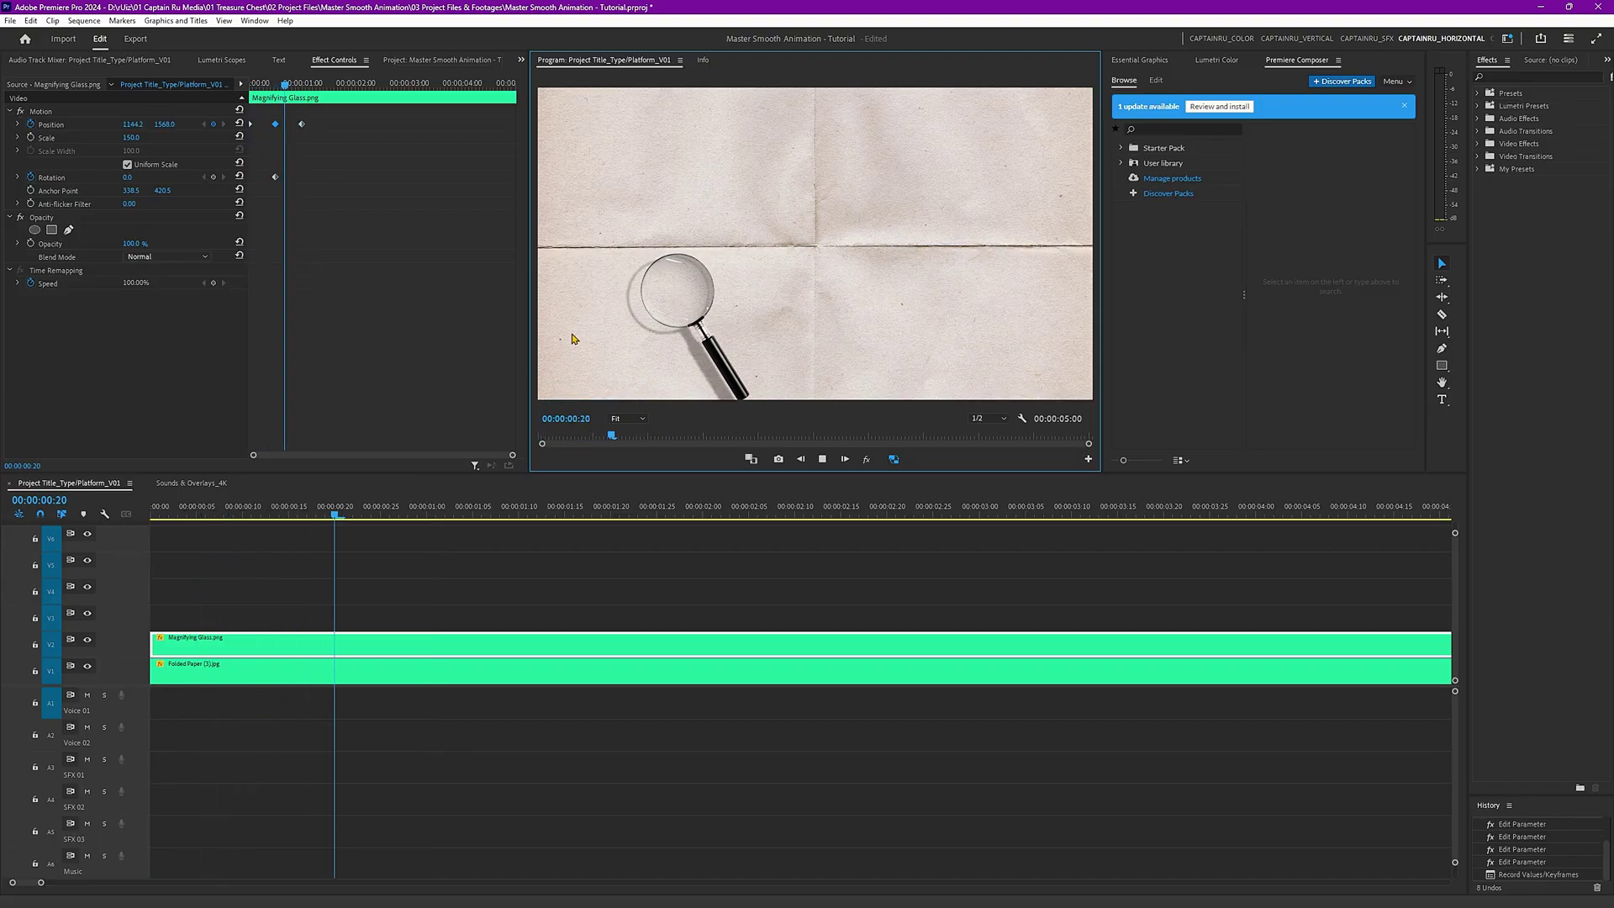
key(space)
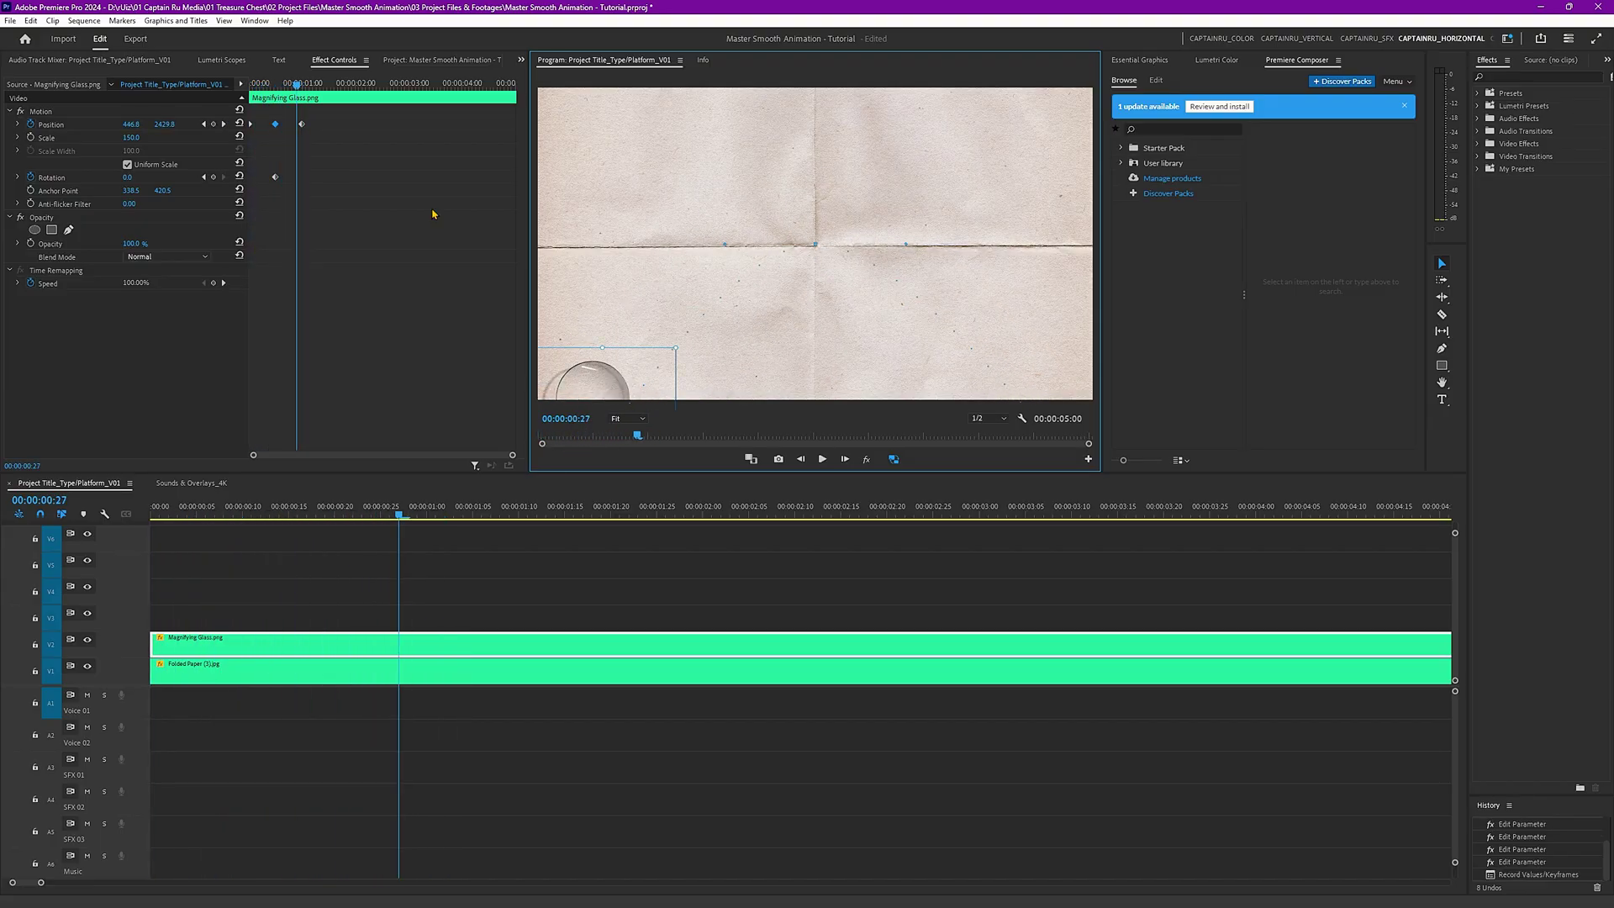
key(shift+5)
key(Up)
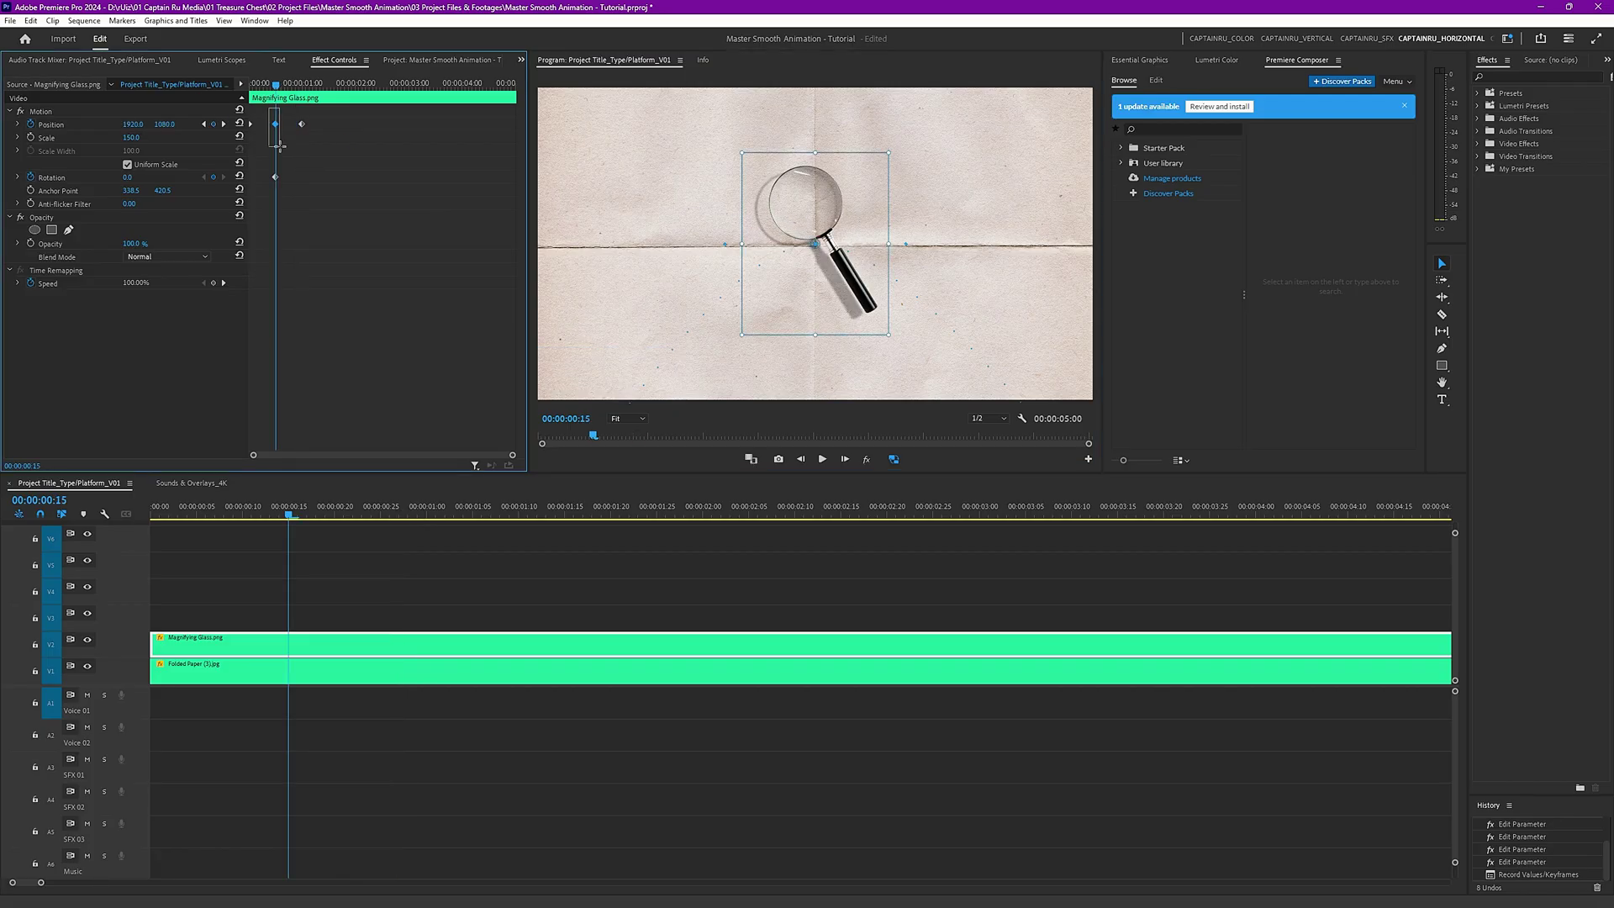
- Try pasting copies of the 00:00:00:15 Position and Rotation keyframes at 00:00:00:21, play the result and undo the paste
key(Right)
key(Right)
key(Right)
key(Right)
key(Right)
key(Right)
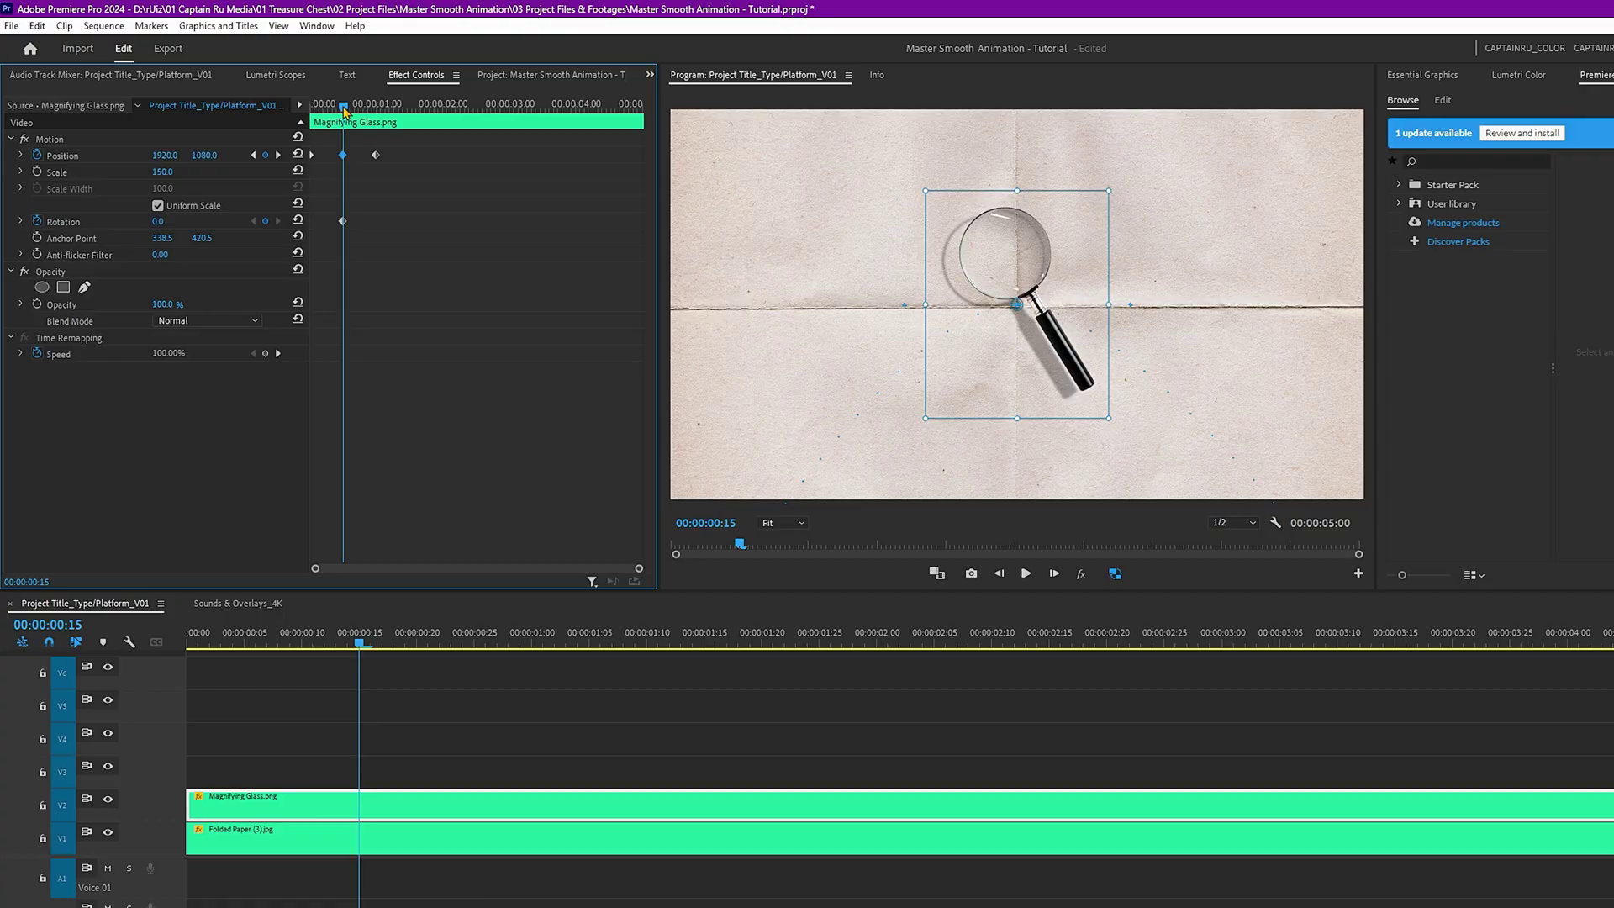
drag(344, 234, 358, 244)
right_click(346, 192)
click(367, 210)
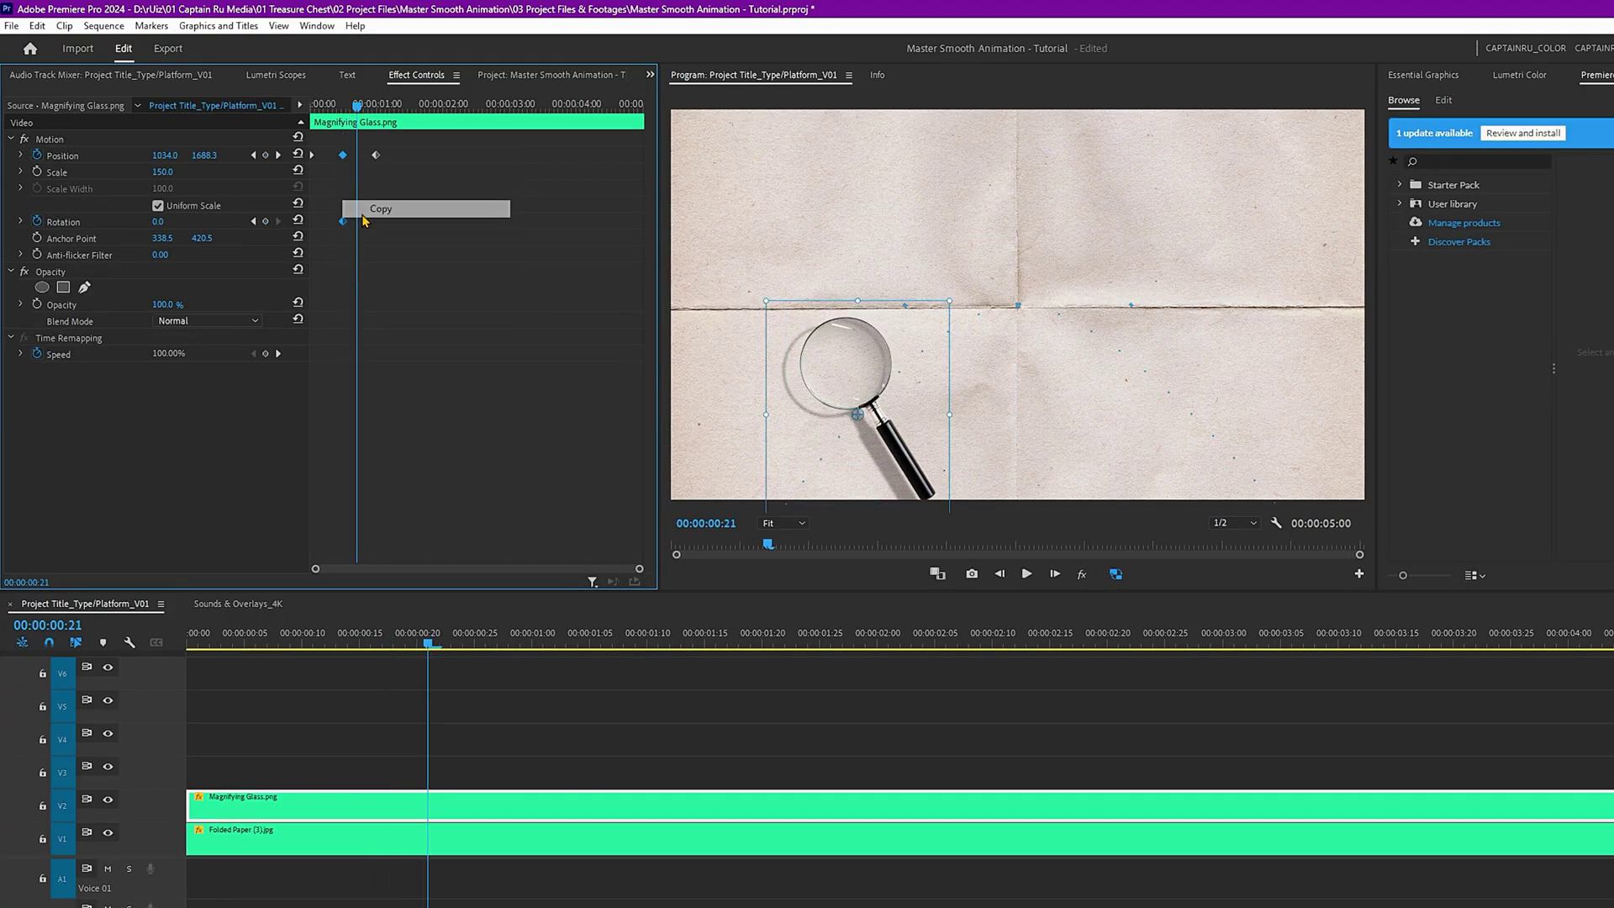
key(space)
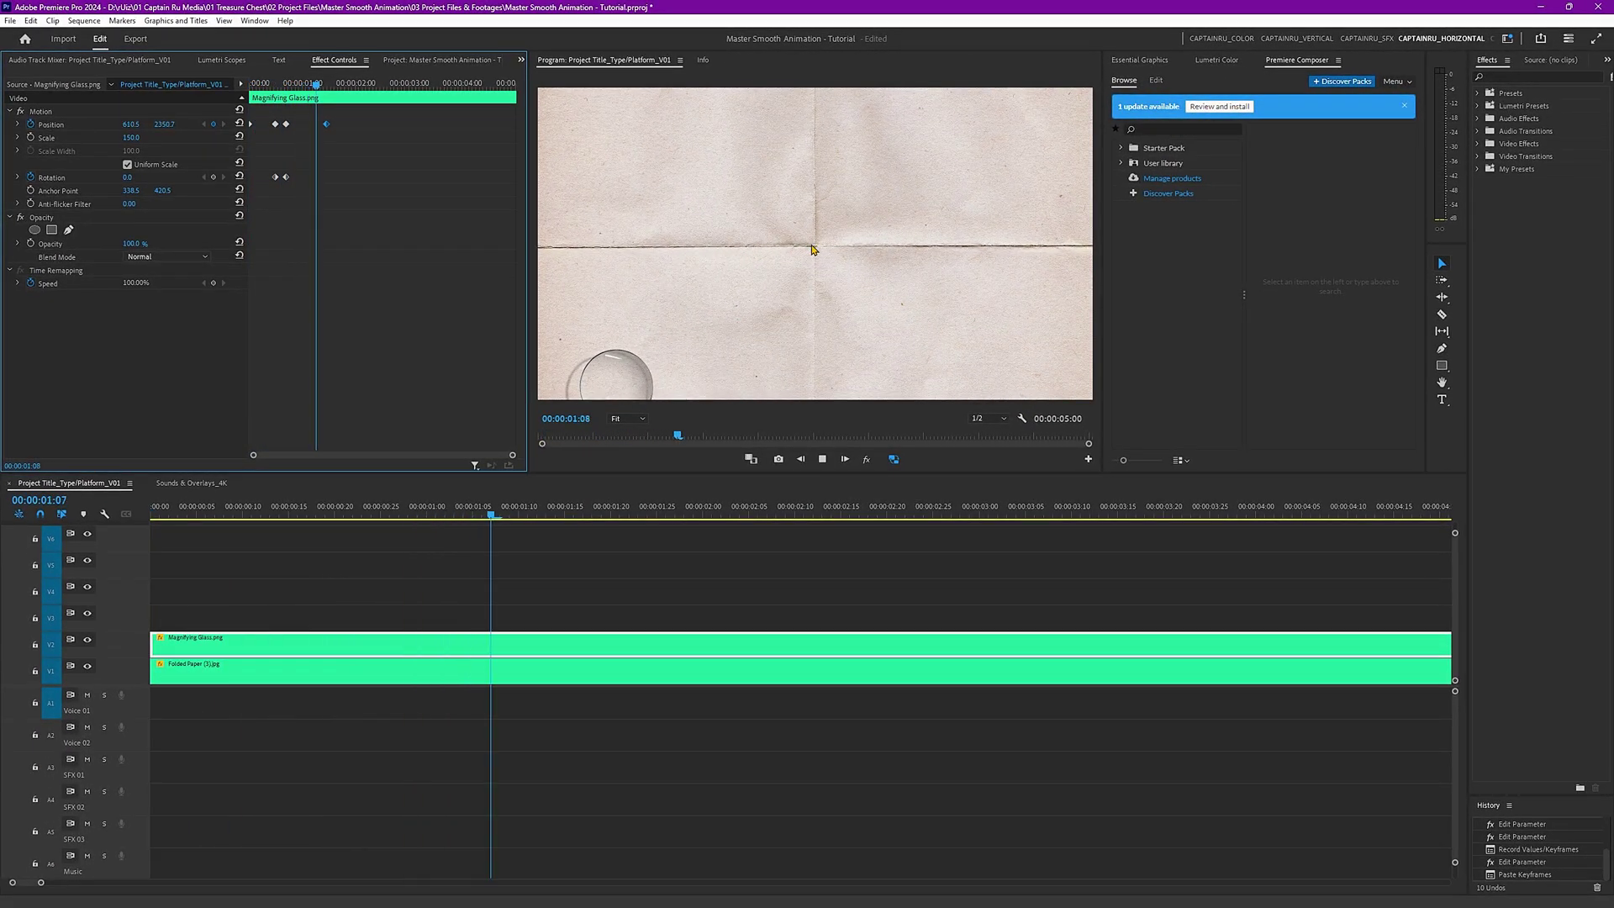
key(space)
key(ctrl+z)
key(Home)
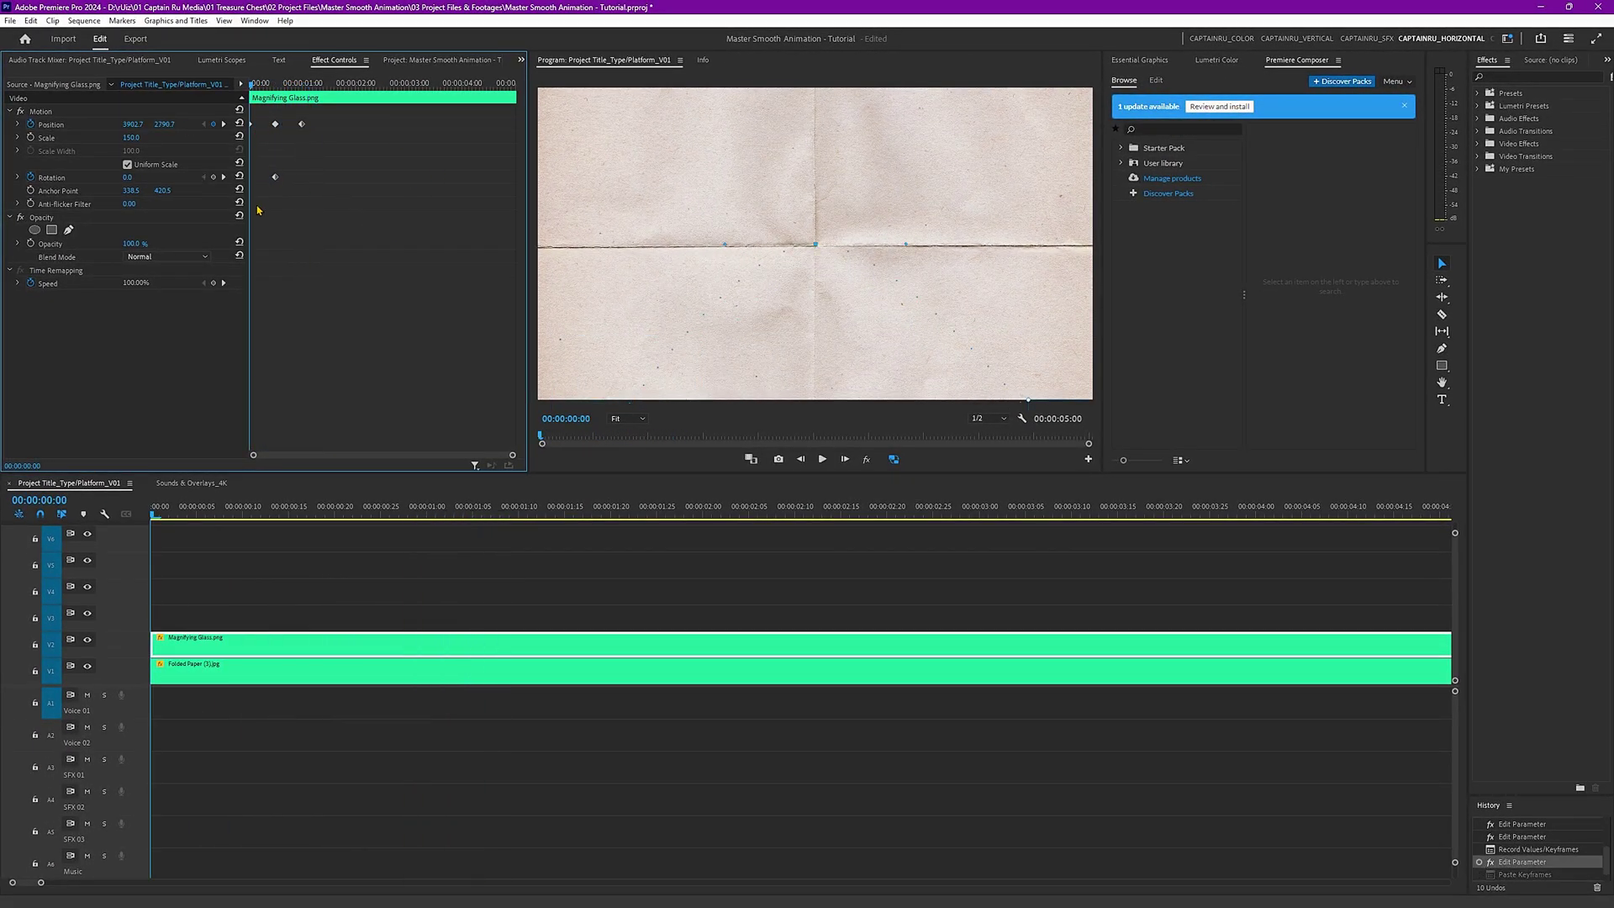
- Extend the incoming motion path handle of the centre Position keyframe outward and slightly upward, and play back the curved path
key(space)
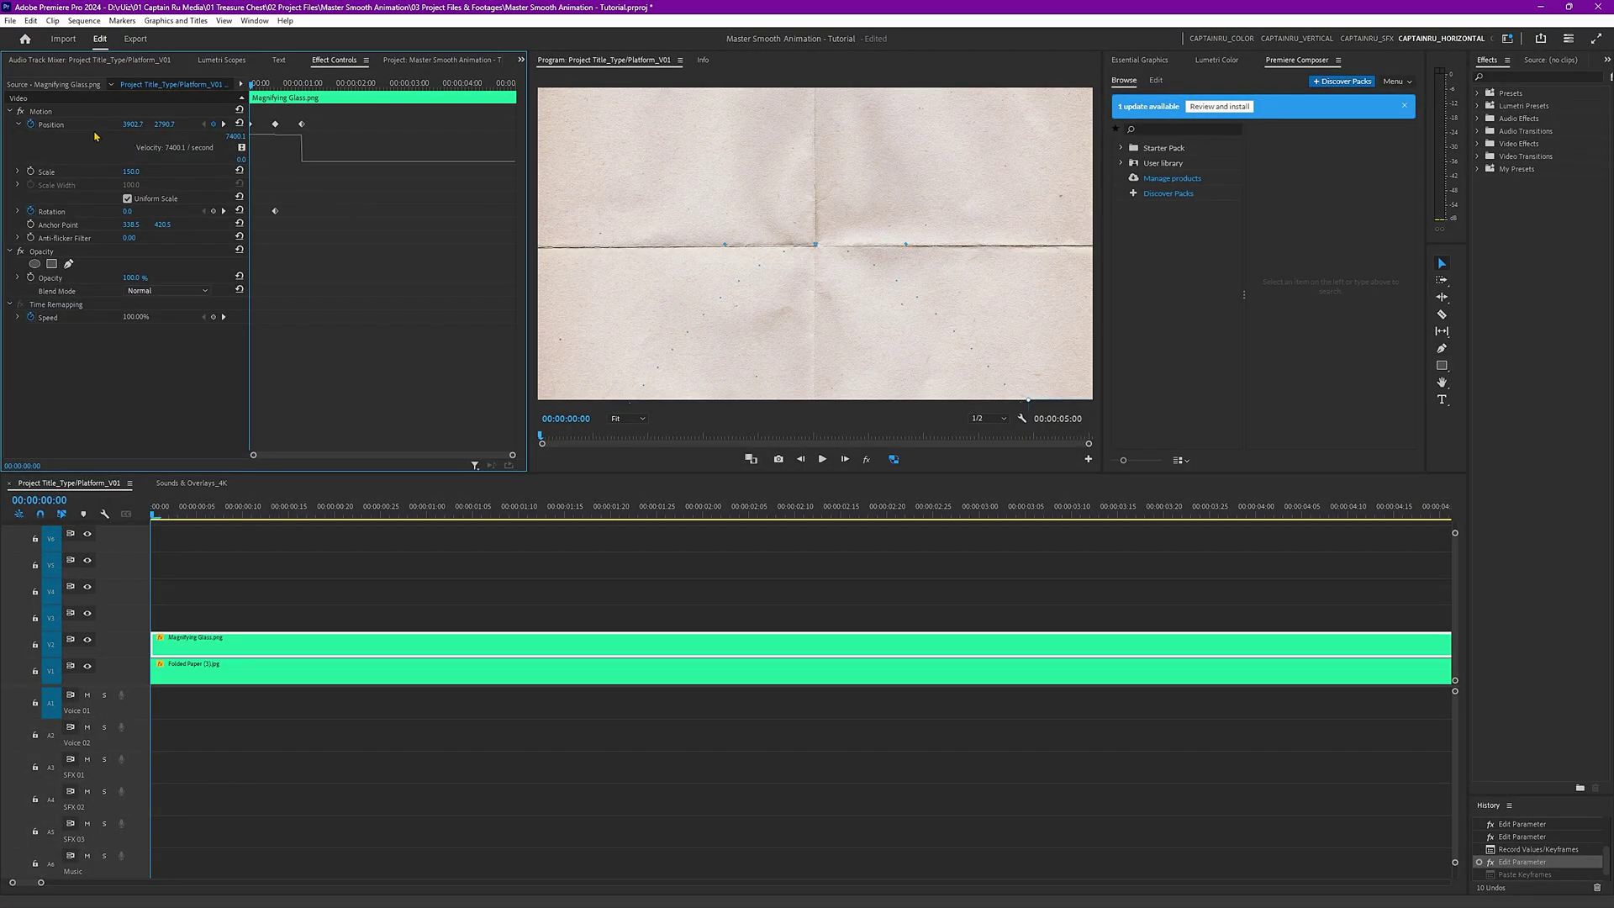
click(188, 508)
click(201, 507)
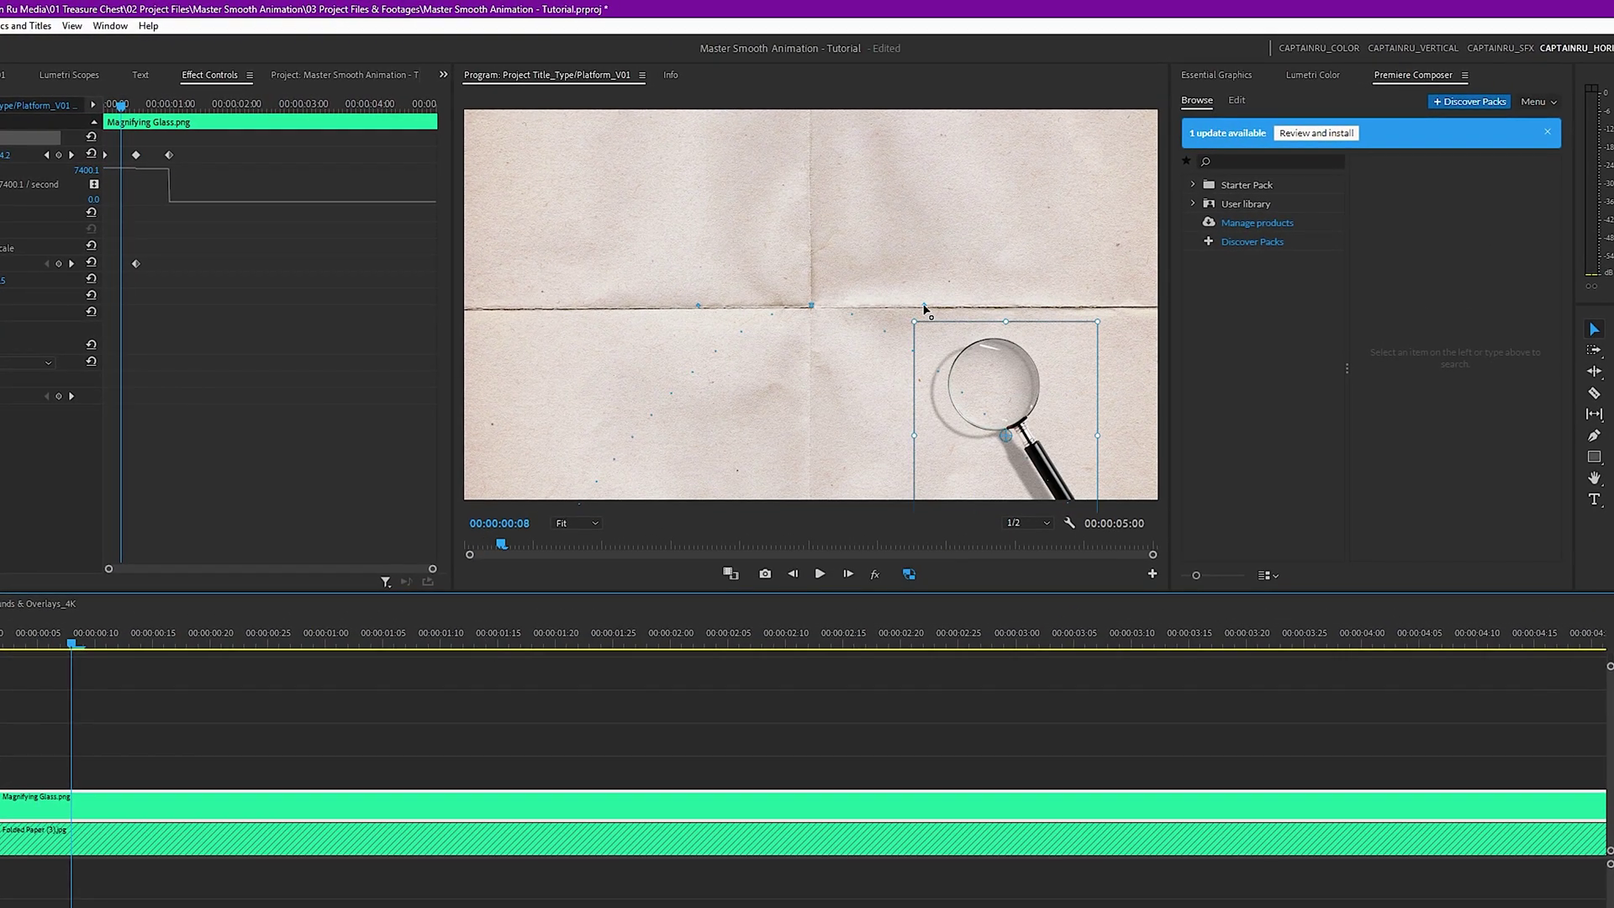
drag(925, 309, 1051, 282)
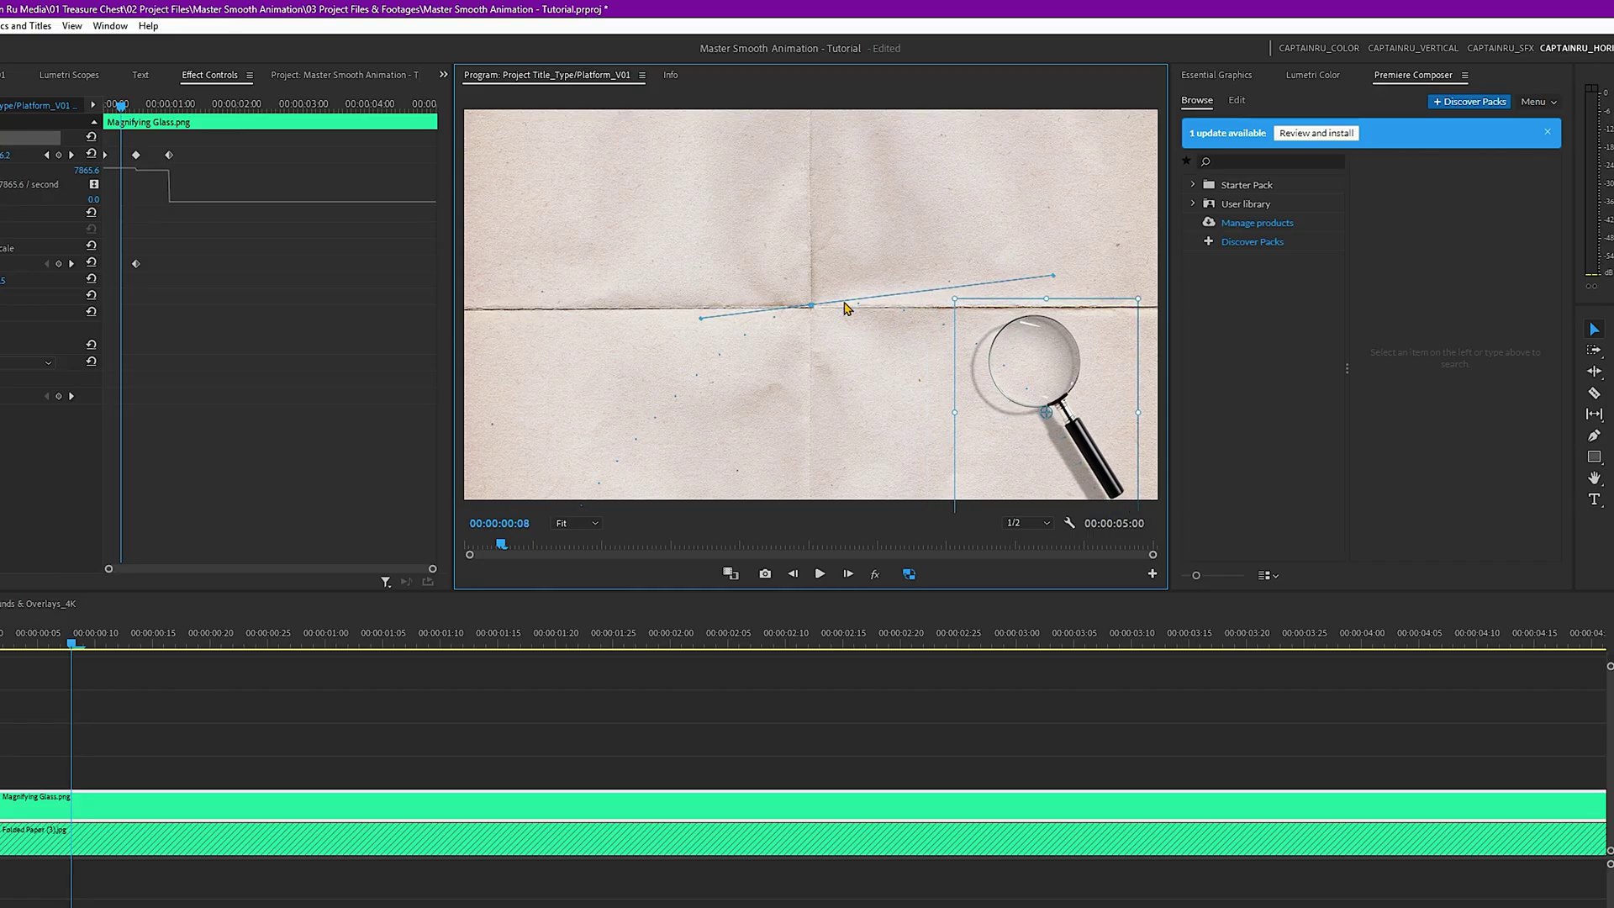
click(1060, 276)
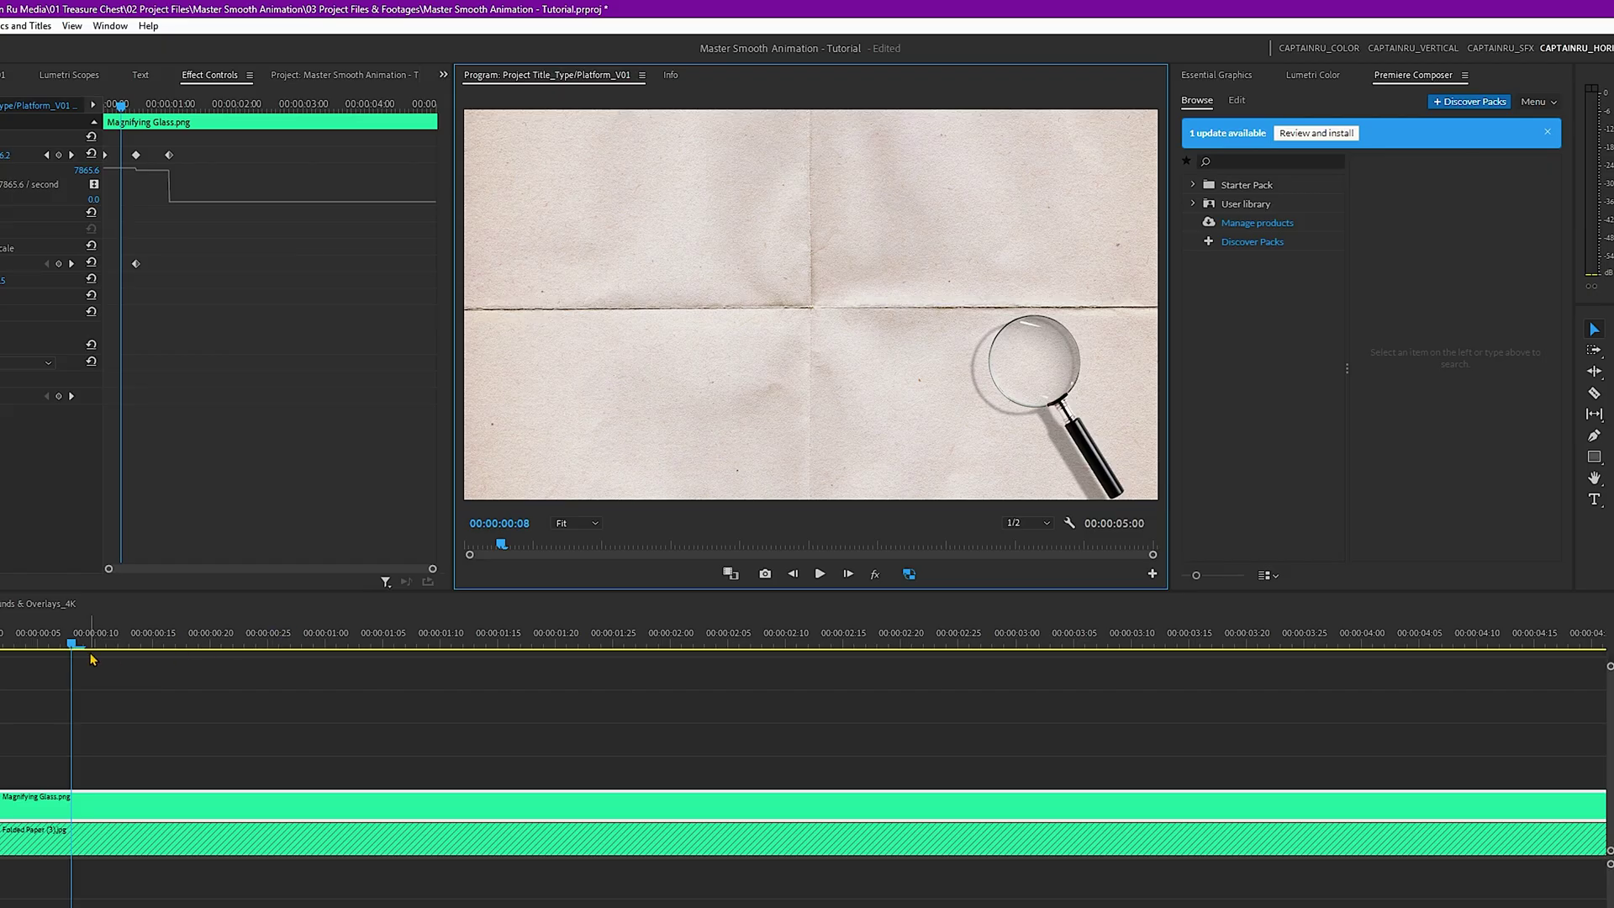
key(Home)
key(space)
key(space)
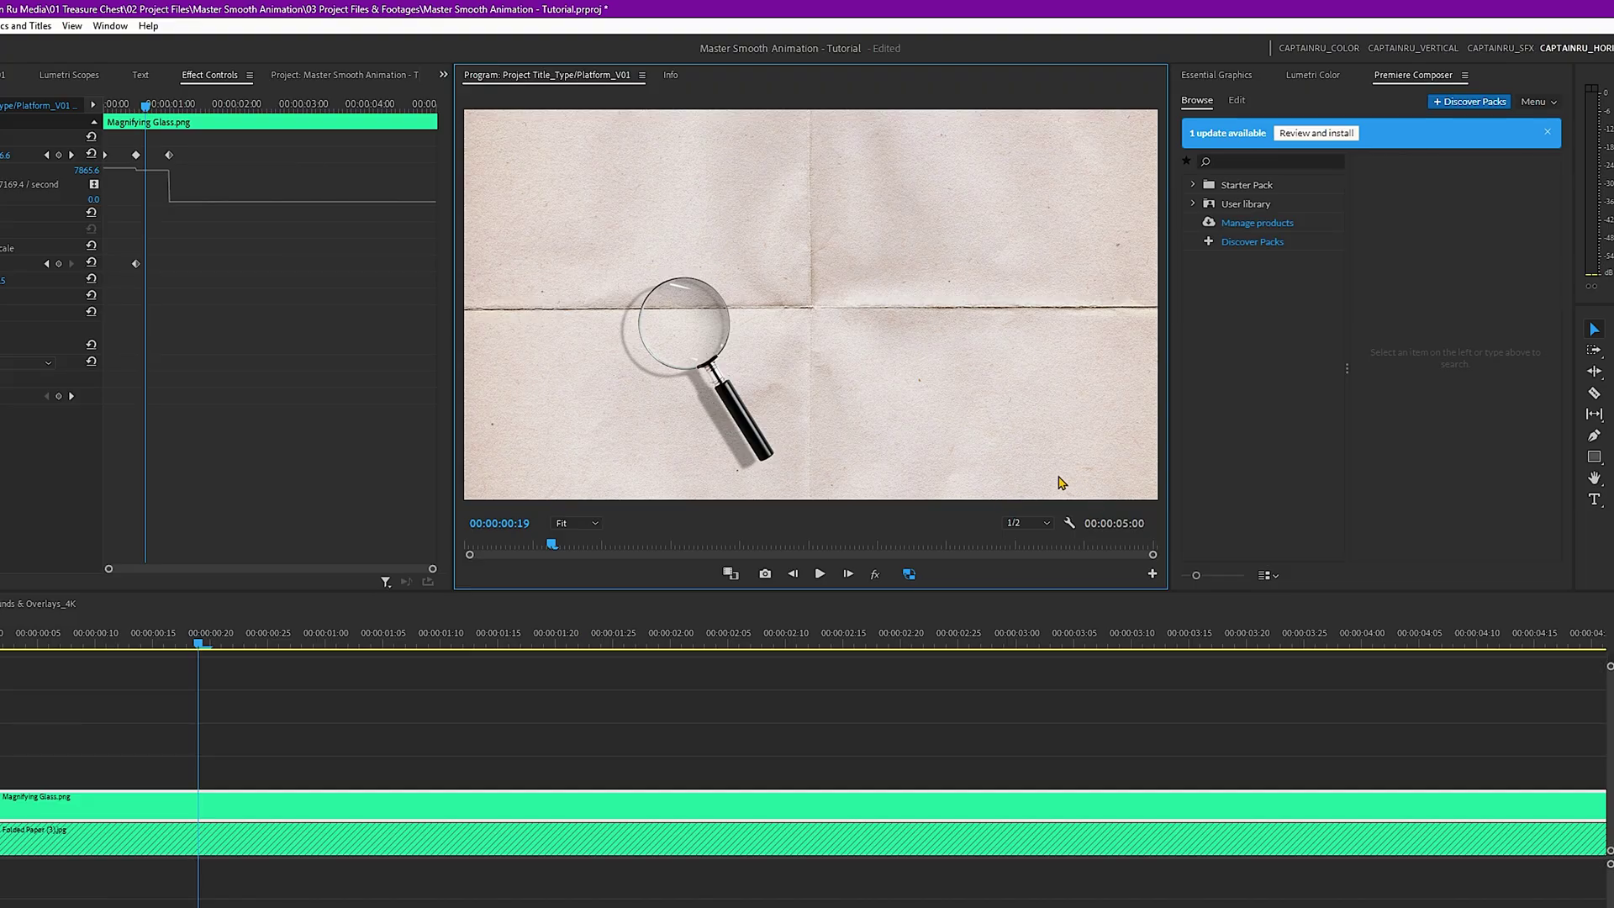
- Extend the outgoing motion path handle of the centre Position keyframe outward, nearly level with the paper's horizontal fold
click(174, 635)
click(669, 262)
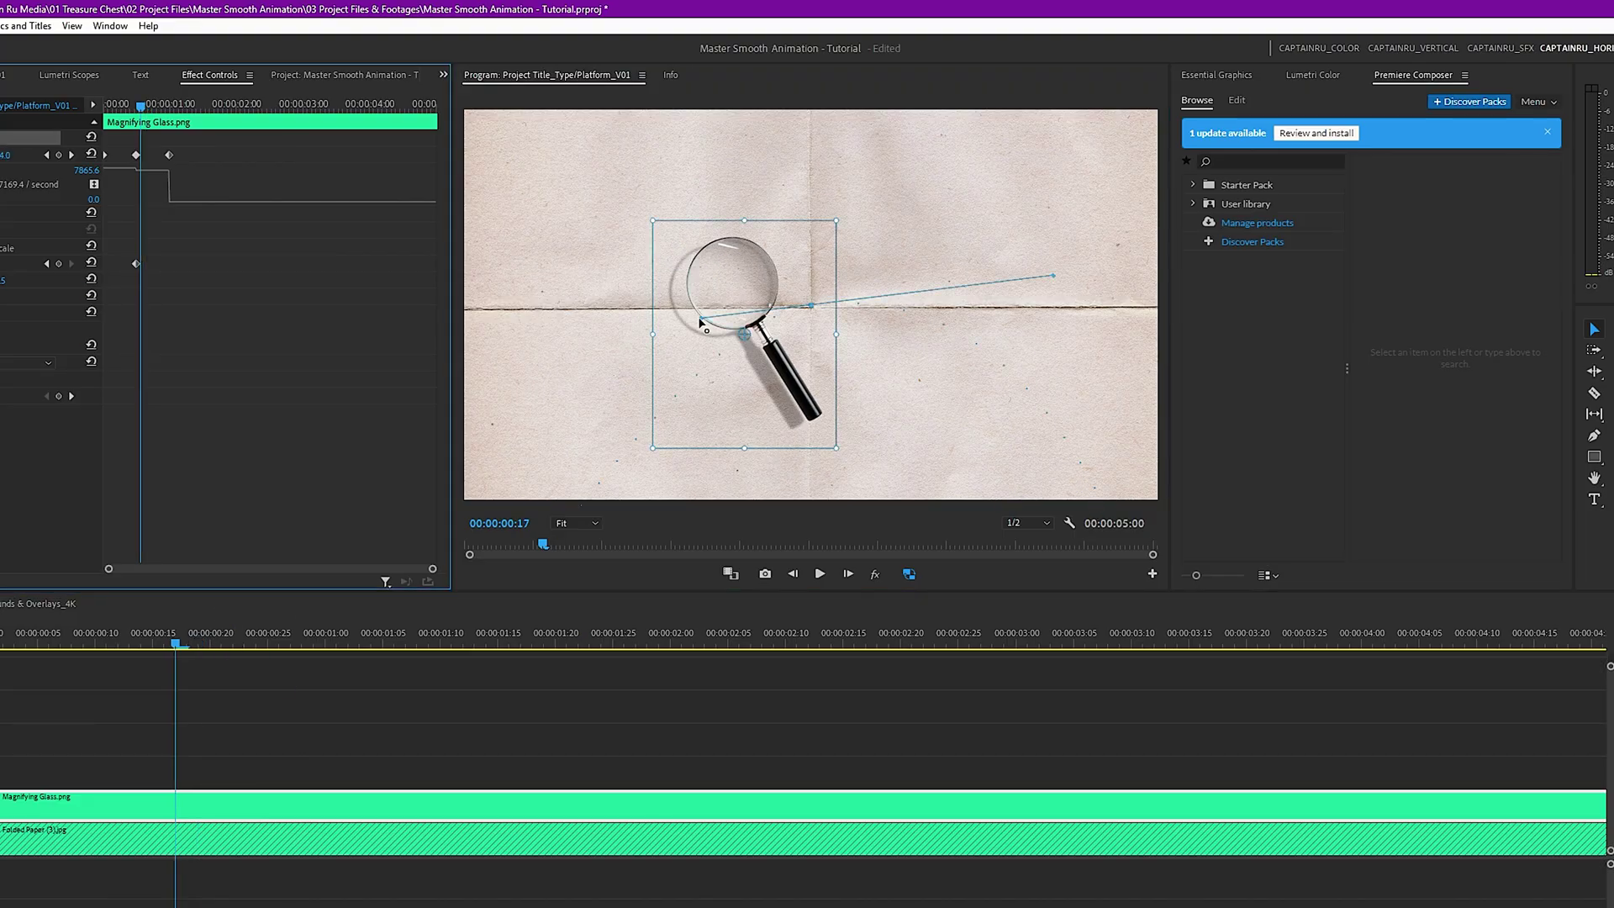
drag(700, 322, 555, 317)
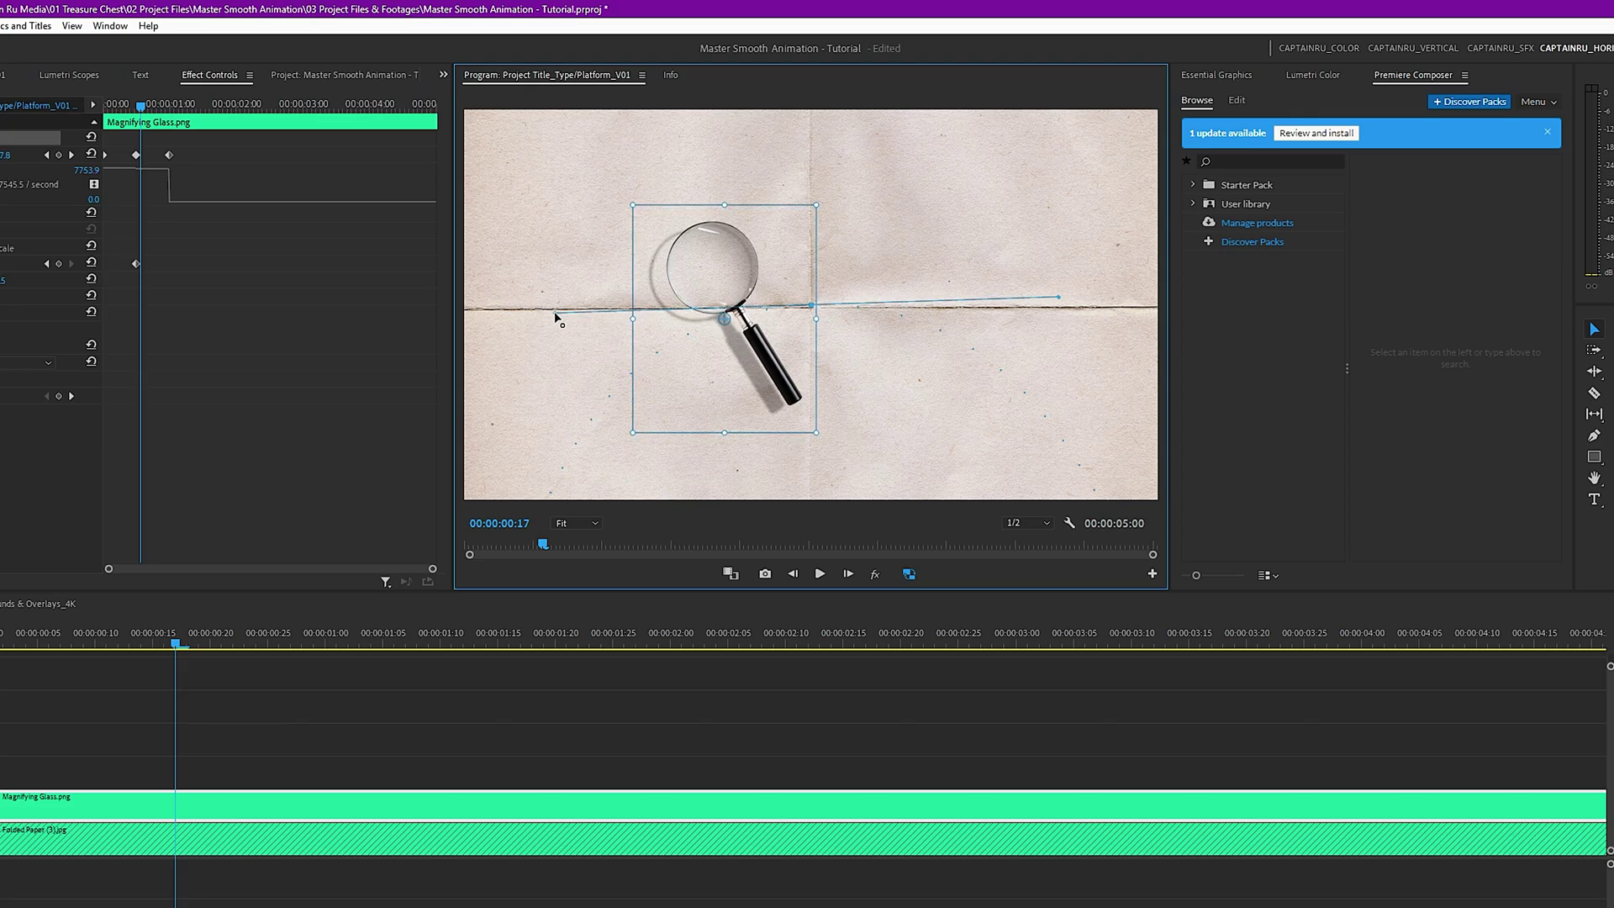
key(space)
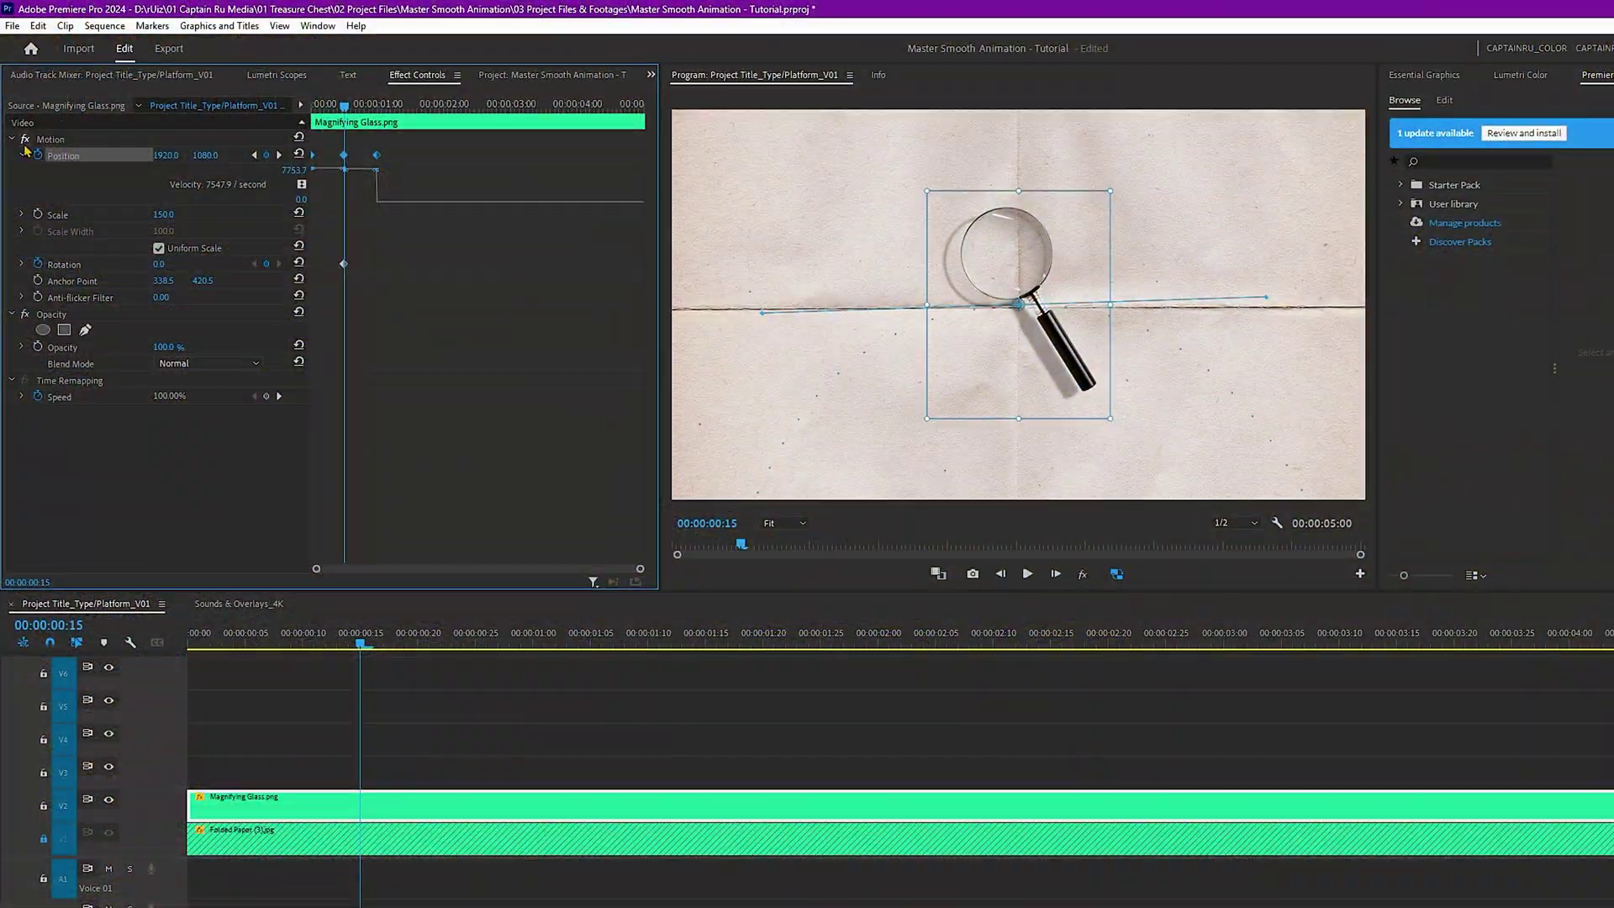
- Apply Ease Out temporal interpolation to the first Position keyframe of the magnifying glass
click(284, 231)
click(79, 137)
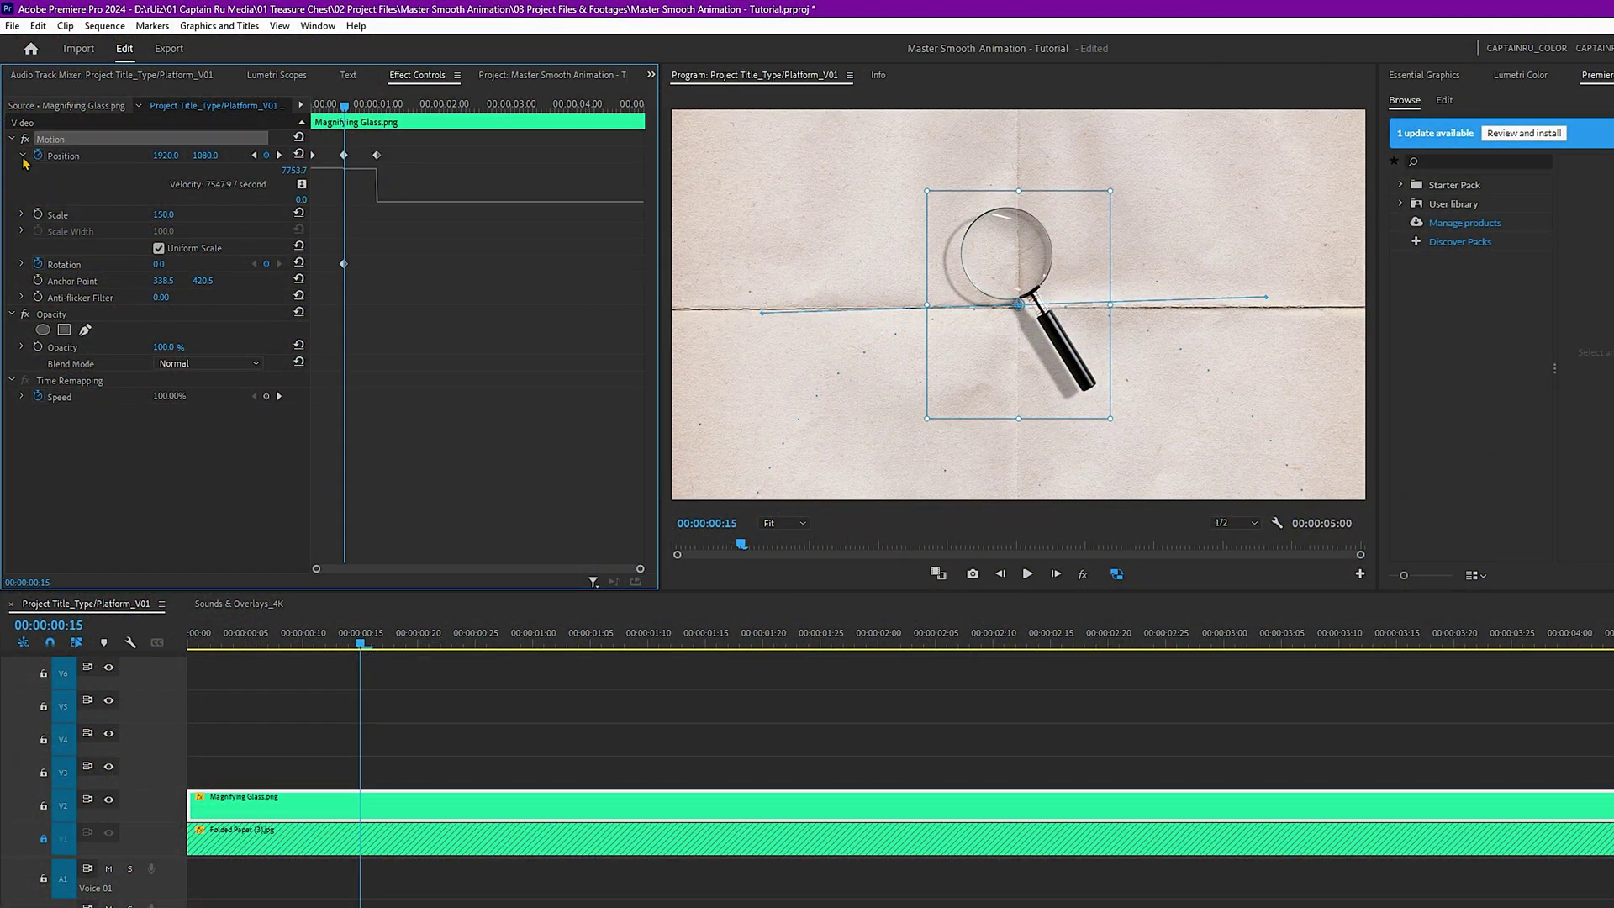
click(24, 156)
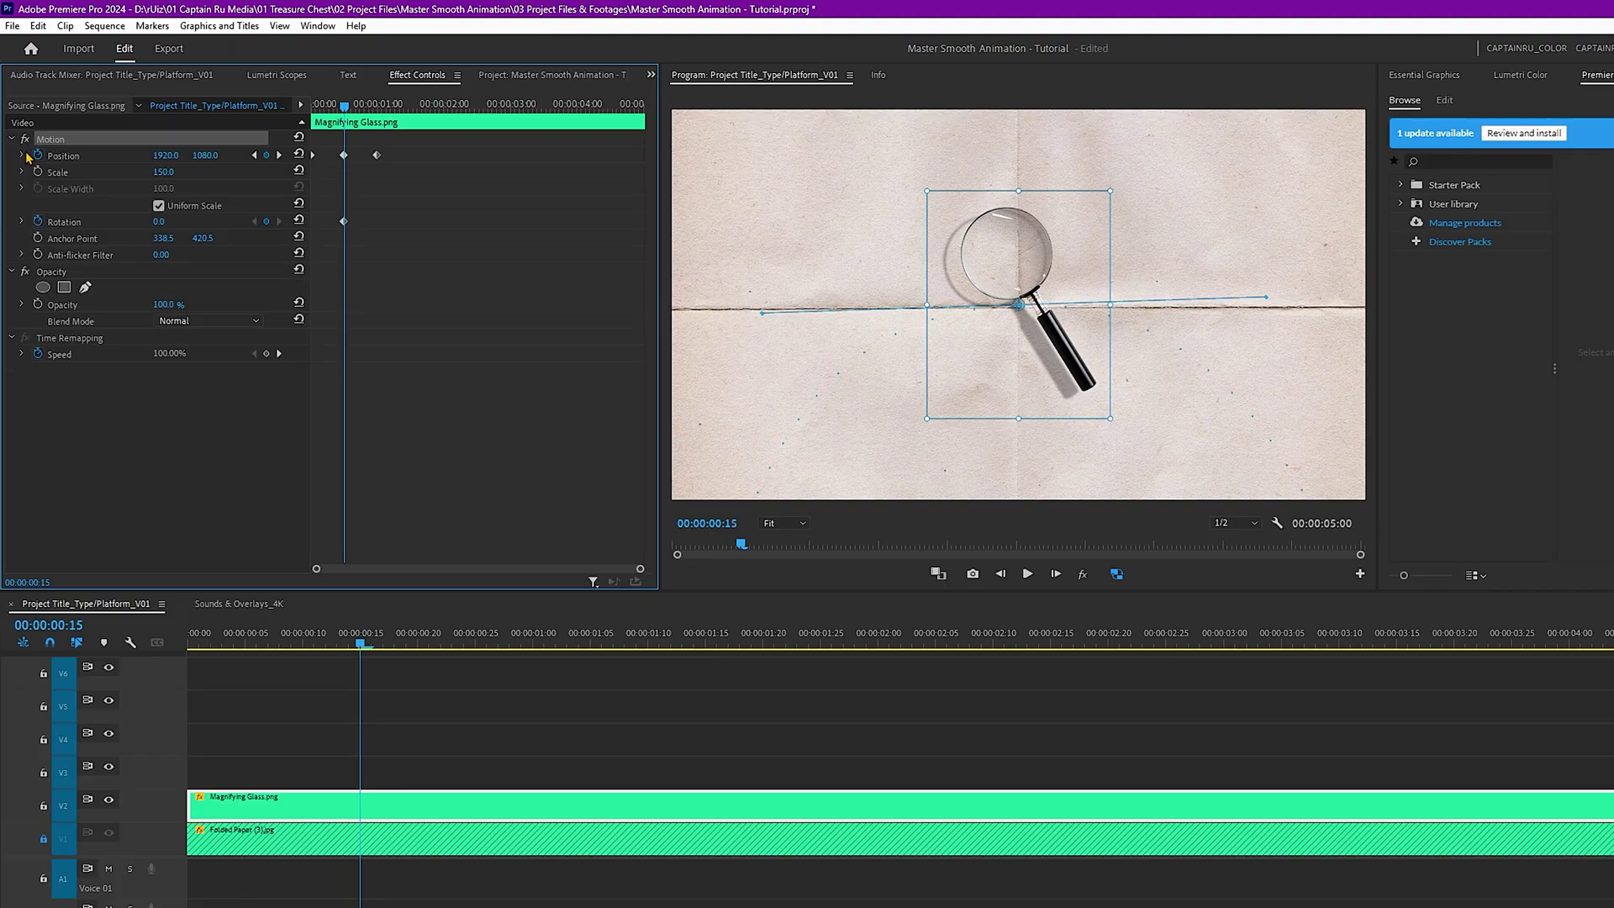
click(23, 155)
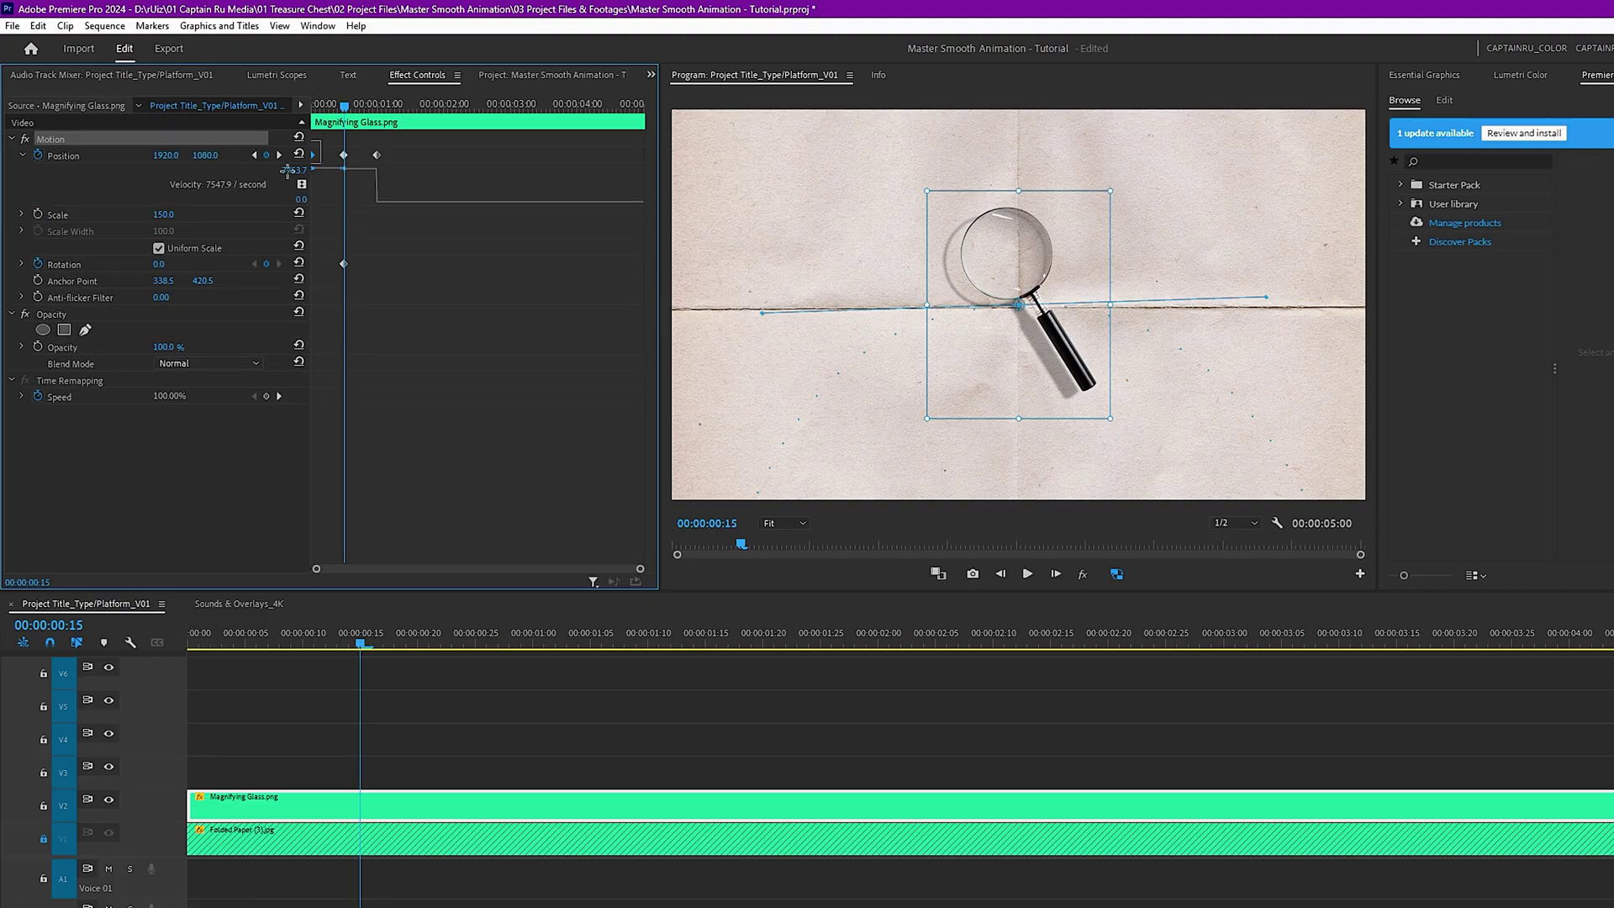
right_click(319, 163)
mouse_move(431, 294)
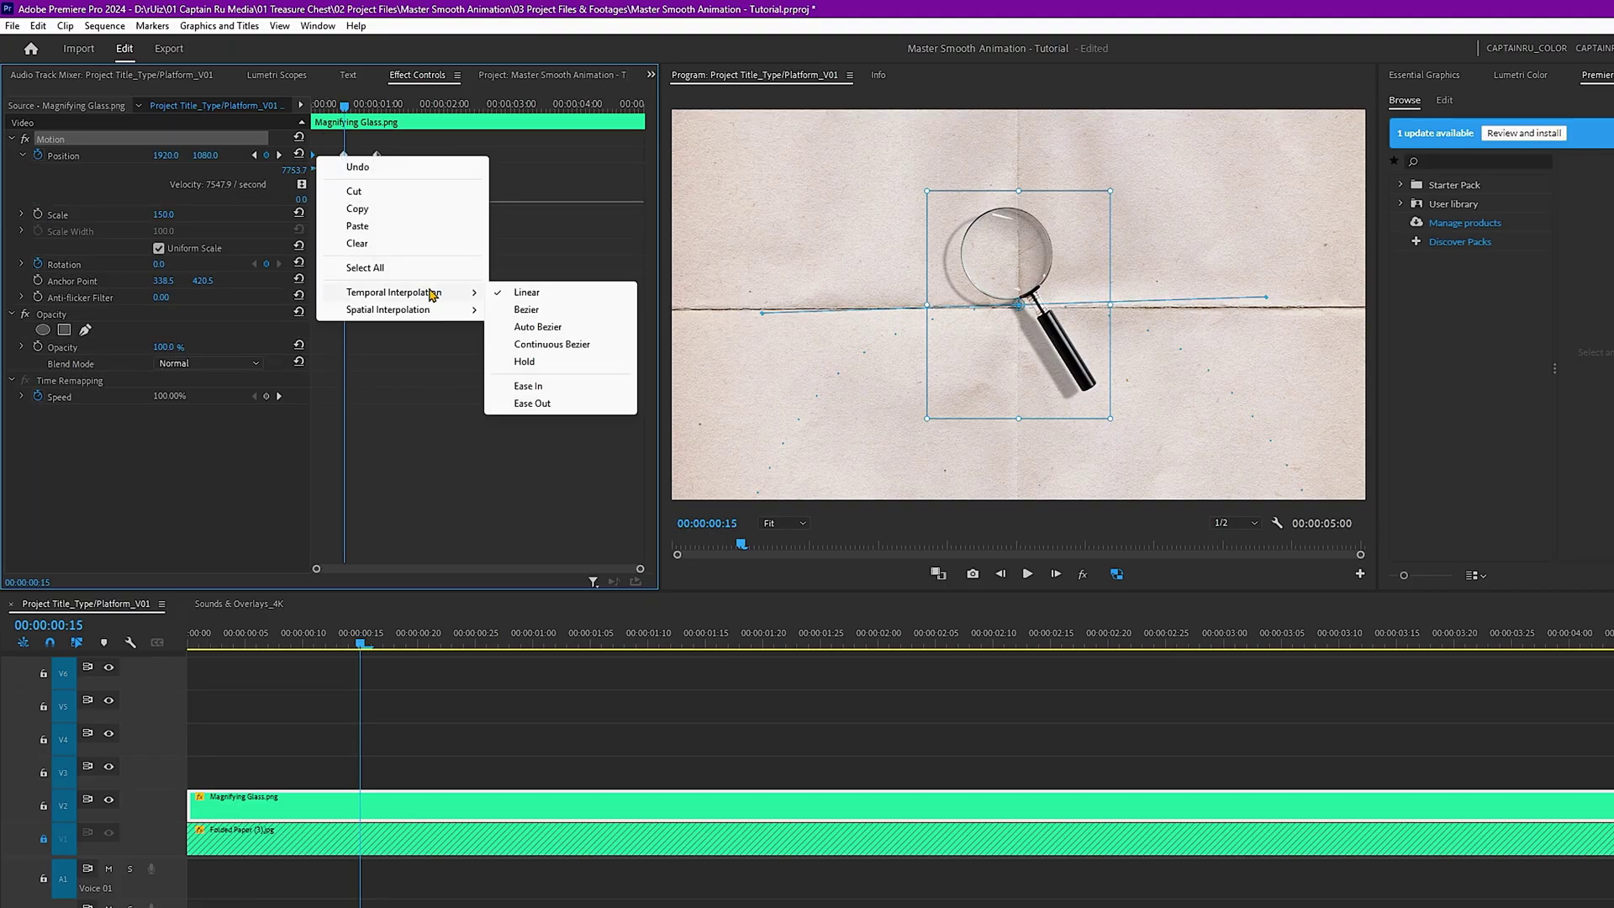
click(532, 405)
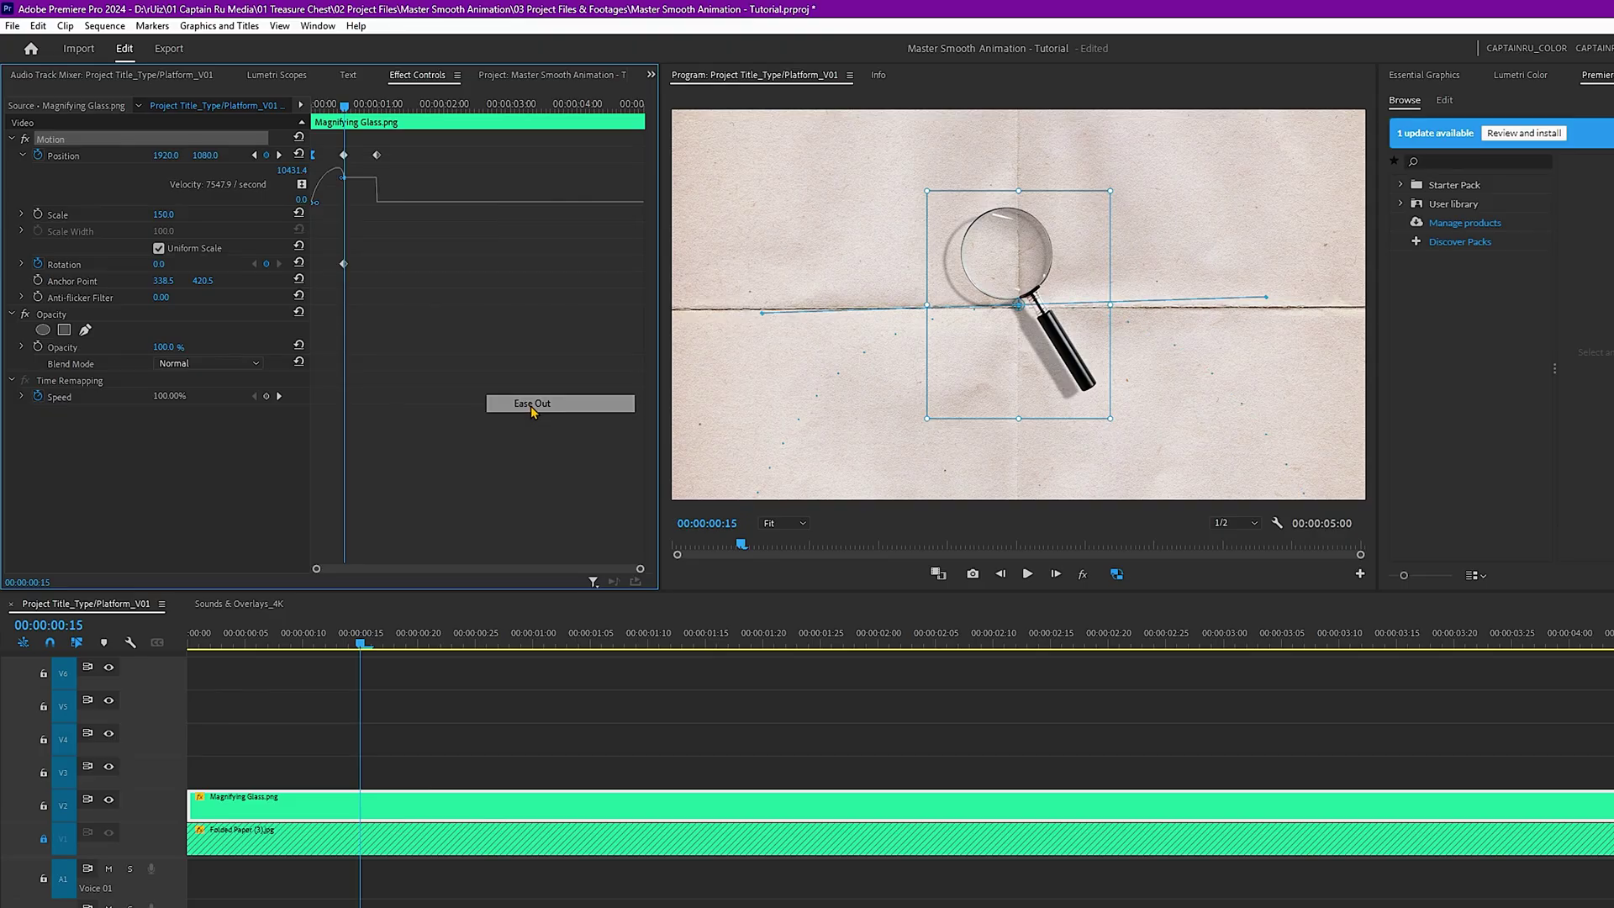
- Lower the centre Position keyframe's incoming velocity to zero, lengthen its easing towards the first keyframe, and play back the entrance
click(344, 179)
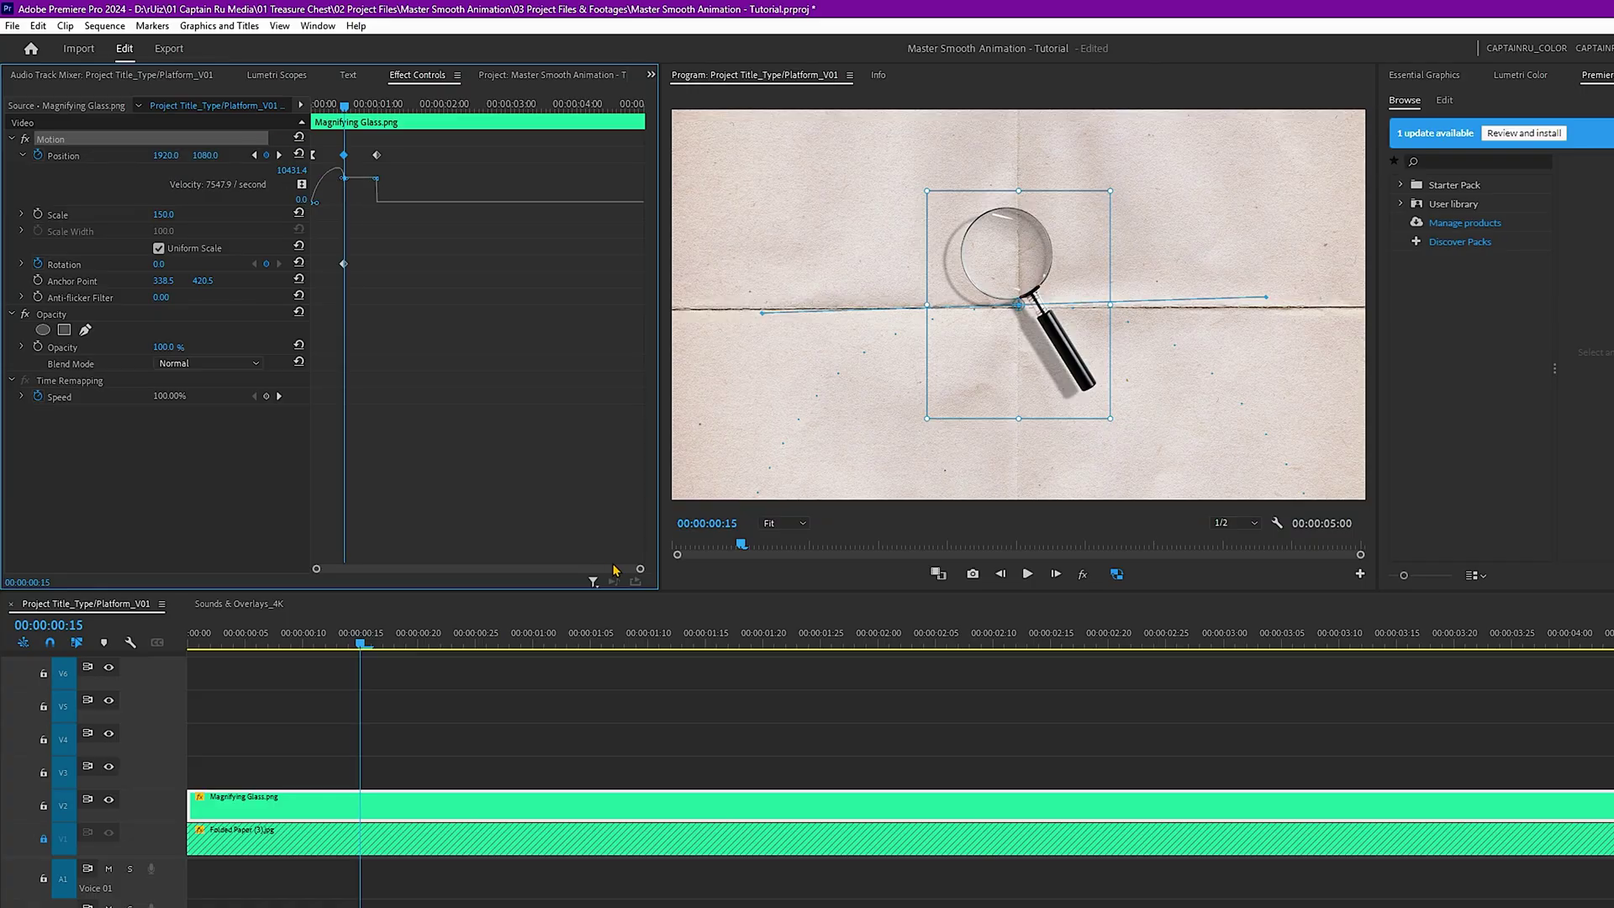
drag(641, 570, 395, 568)
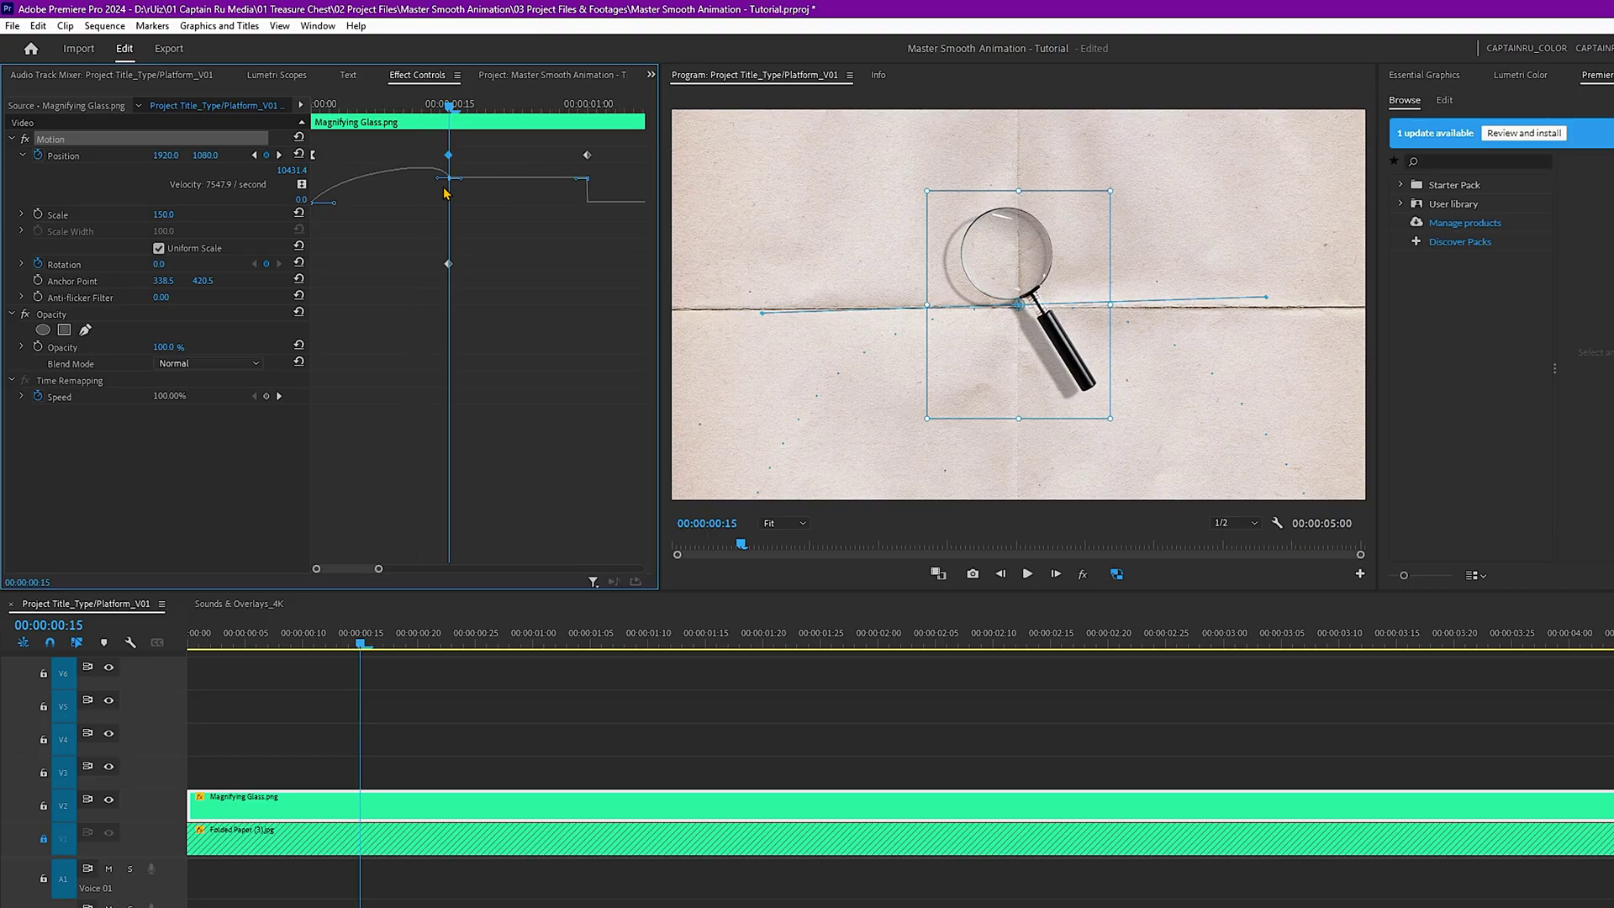
drag(437, 182, 372, 227)
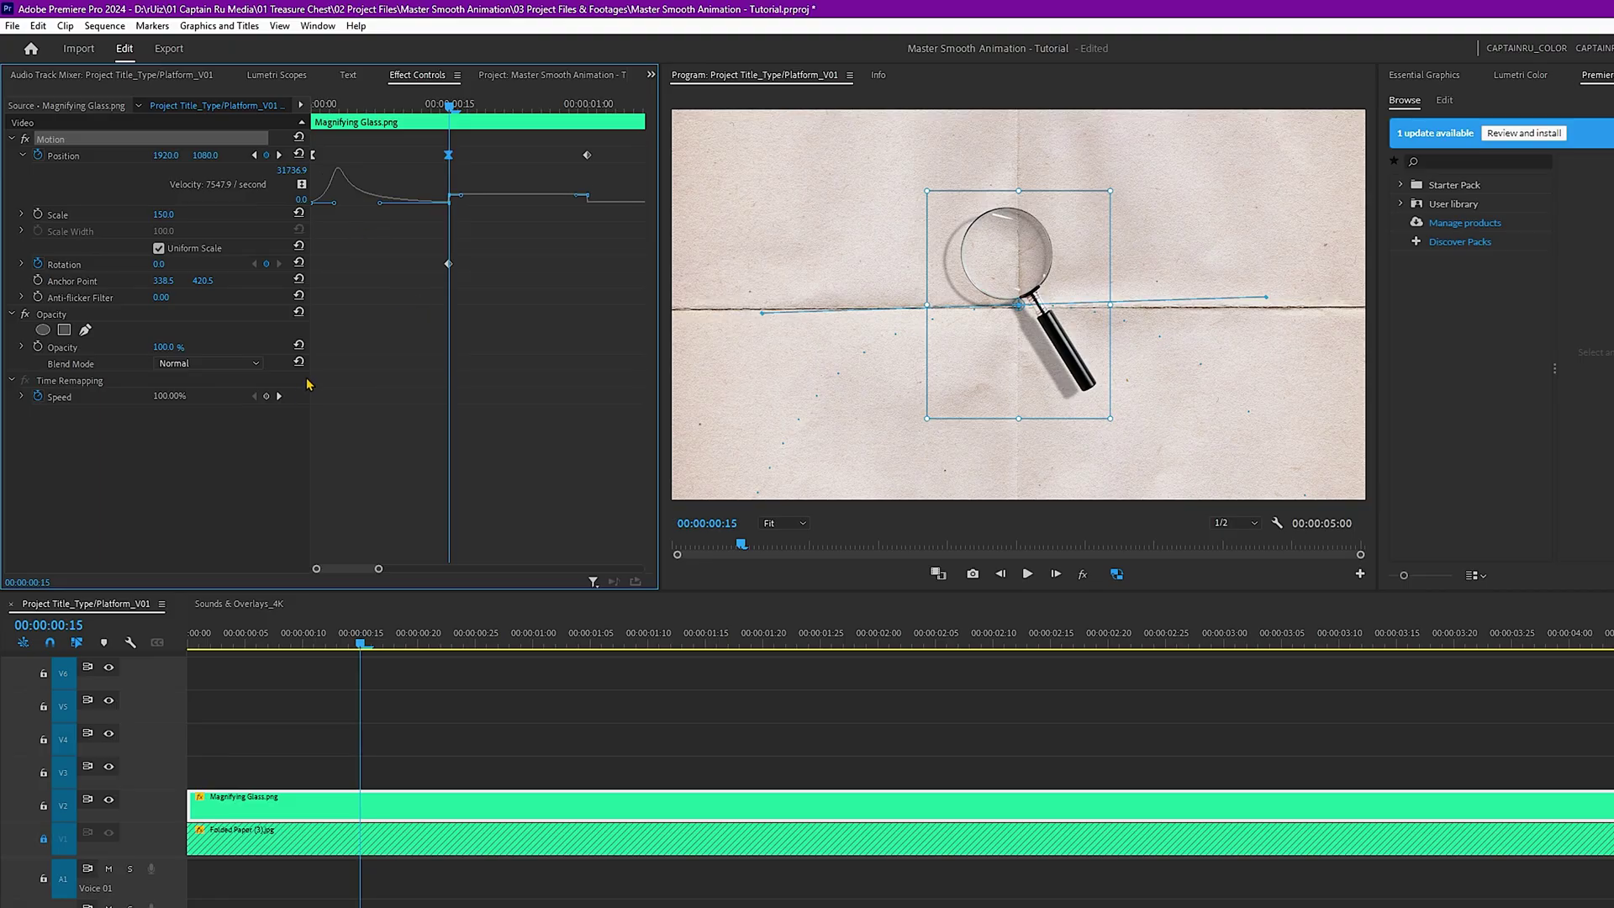
key(space)
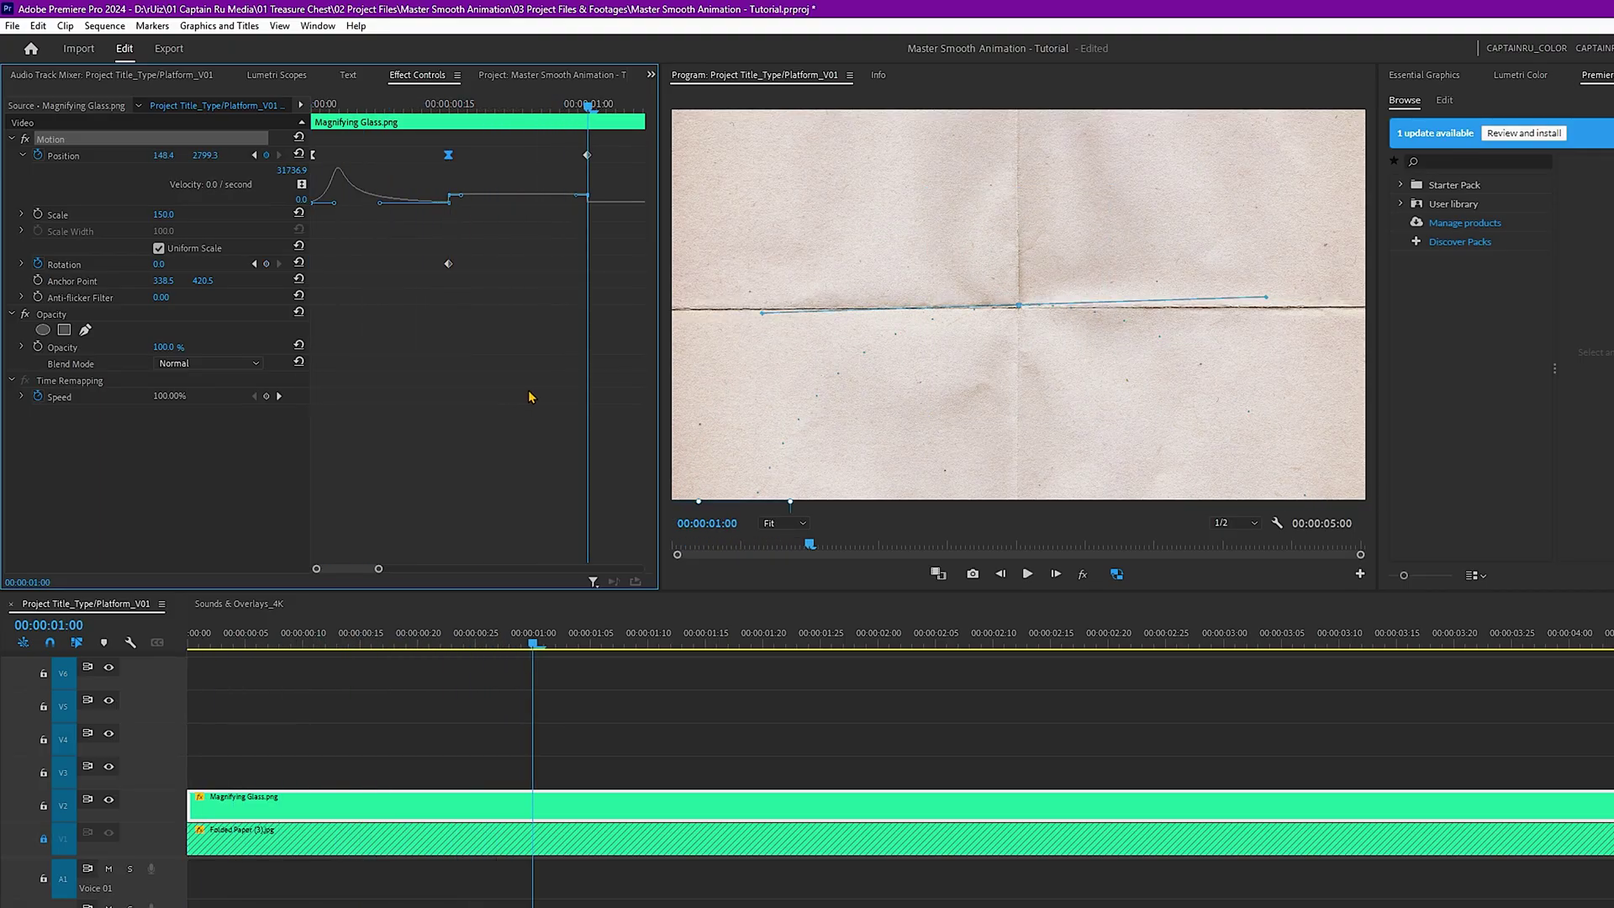
key(space)
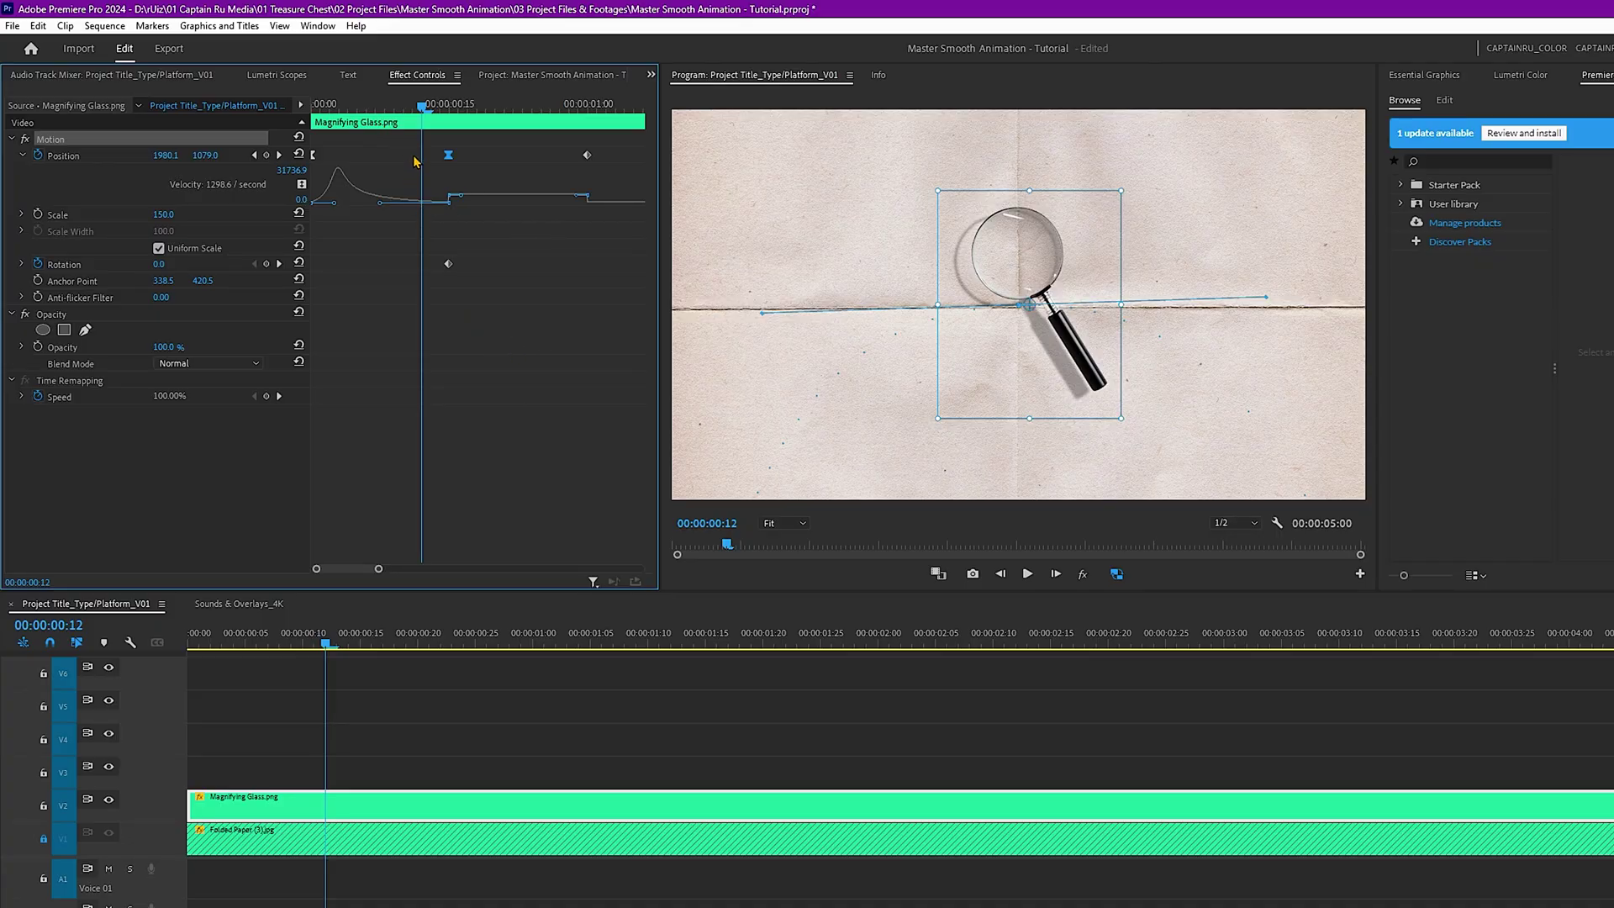
- Shift the centre and final Position keyframes 10 frames later, to 00:00:00:25 and 00:00:01:10
click(440, 104)
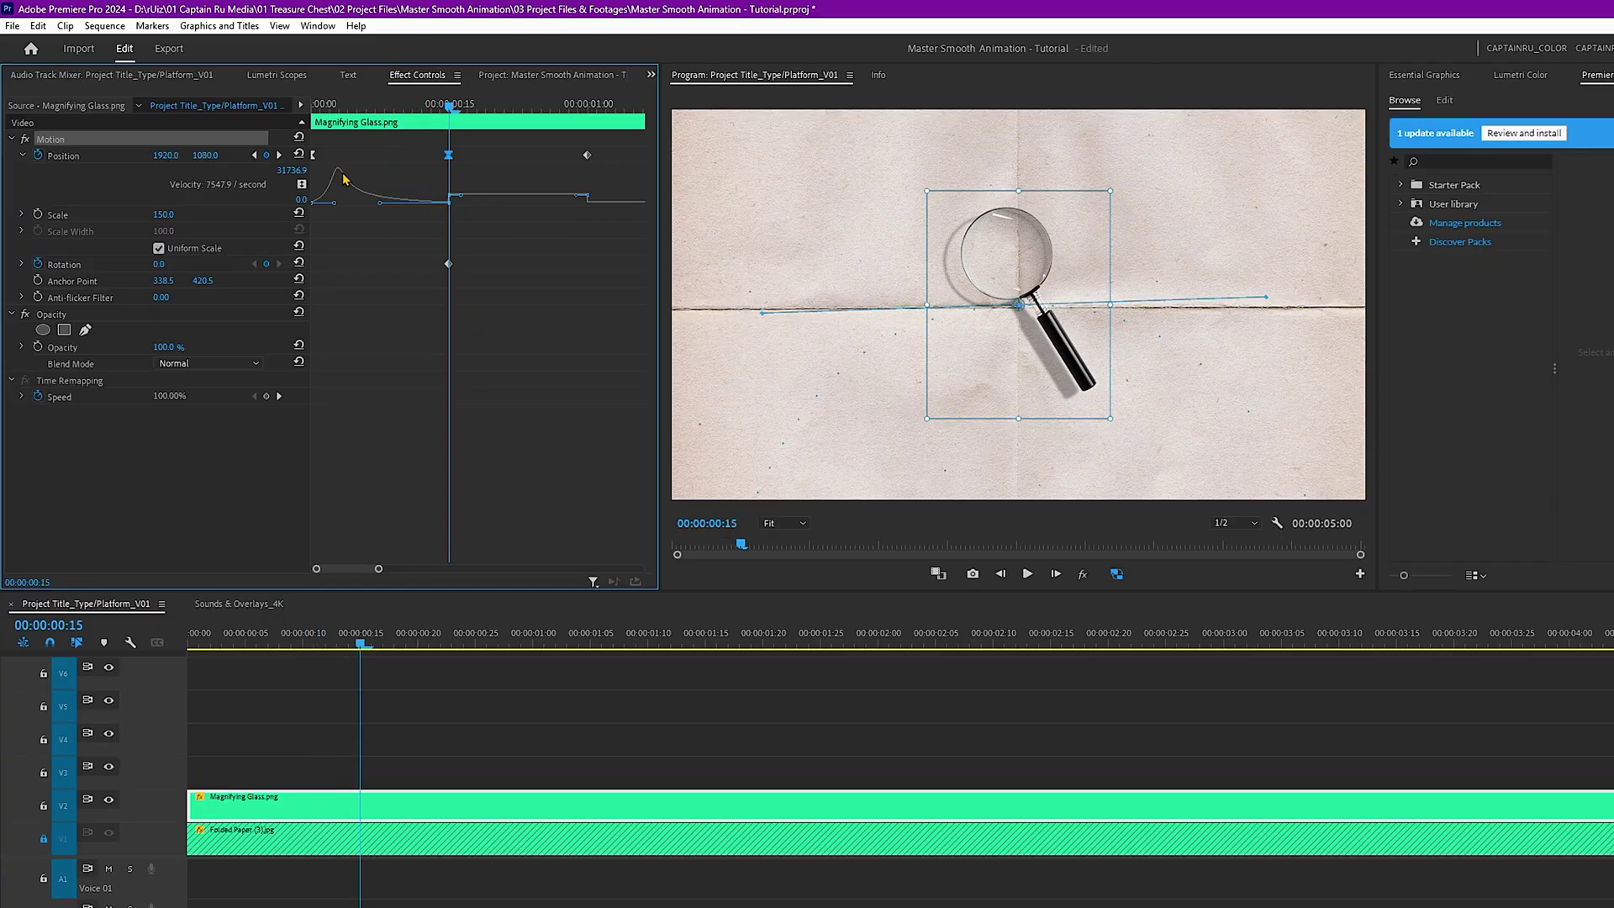
drag(399, 142, 632, 205)
key(alt+shift+Right)
key(alt+shift+Right)
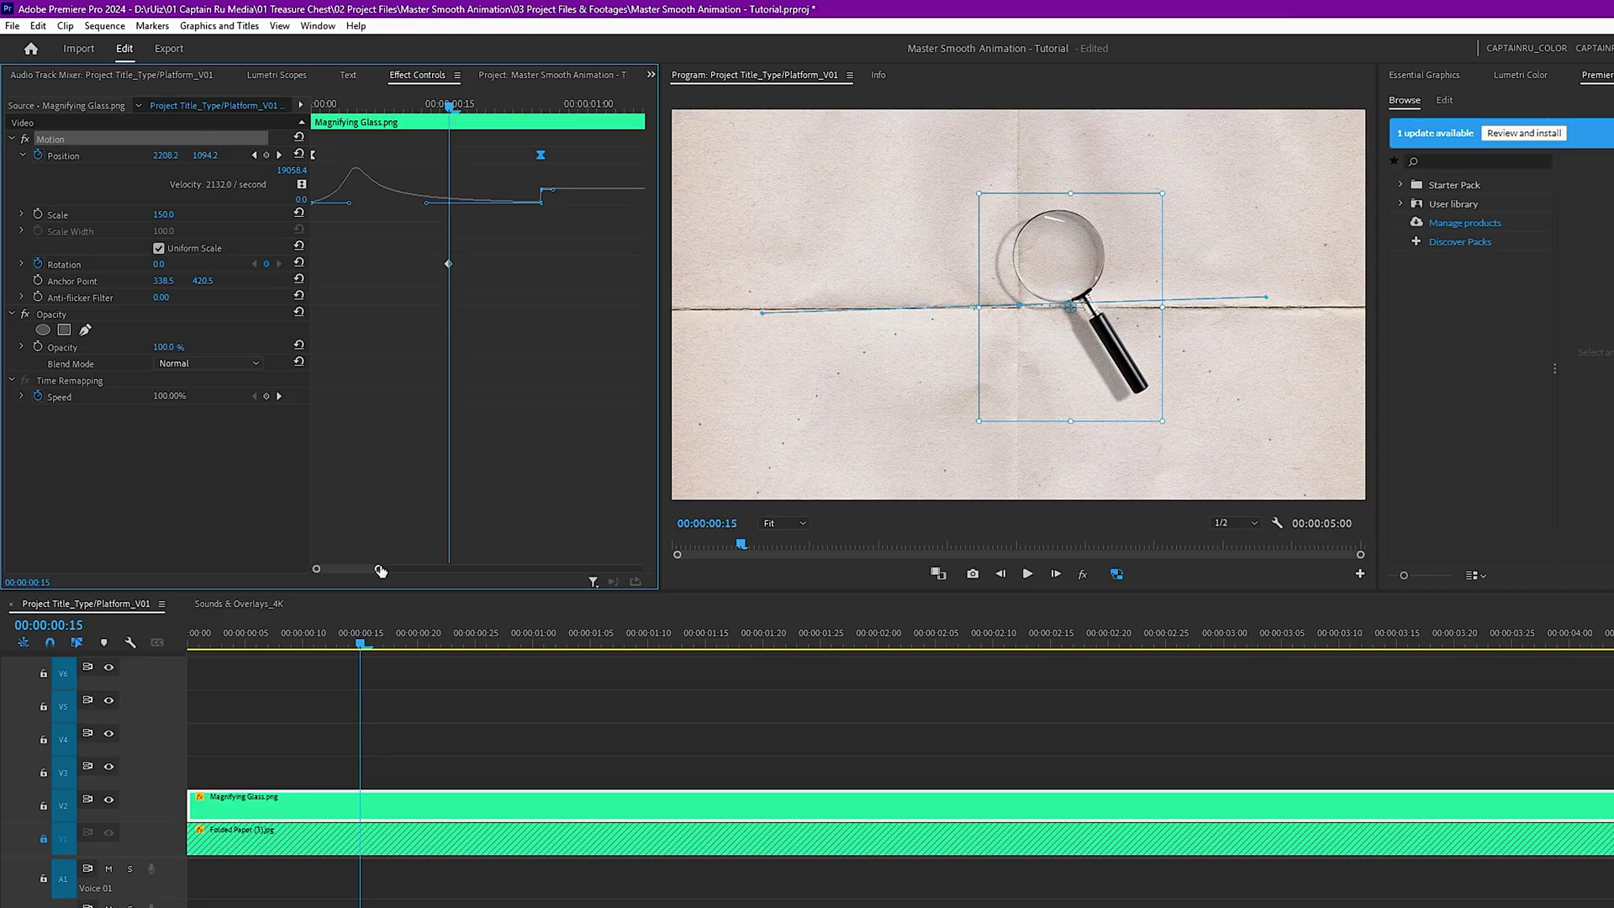
drag(381, 570, 483, 569)
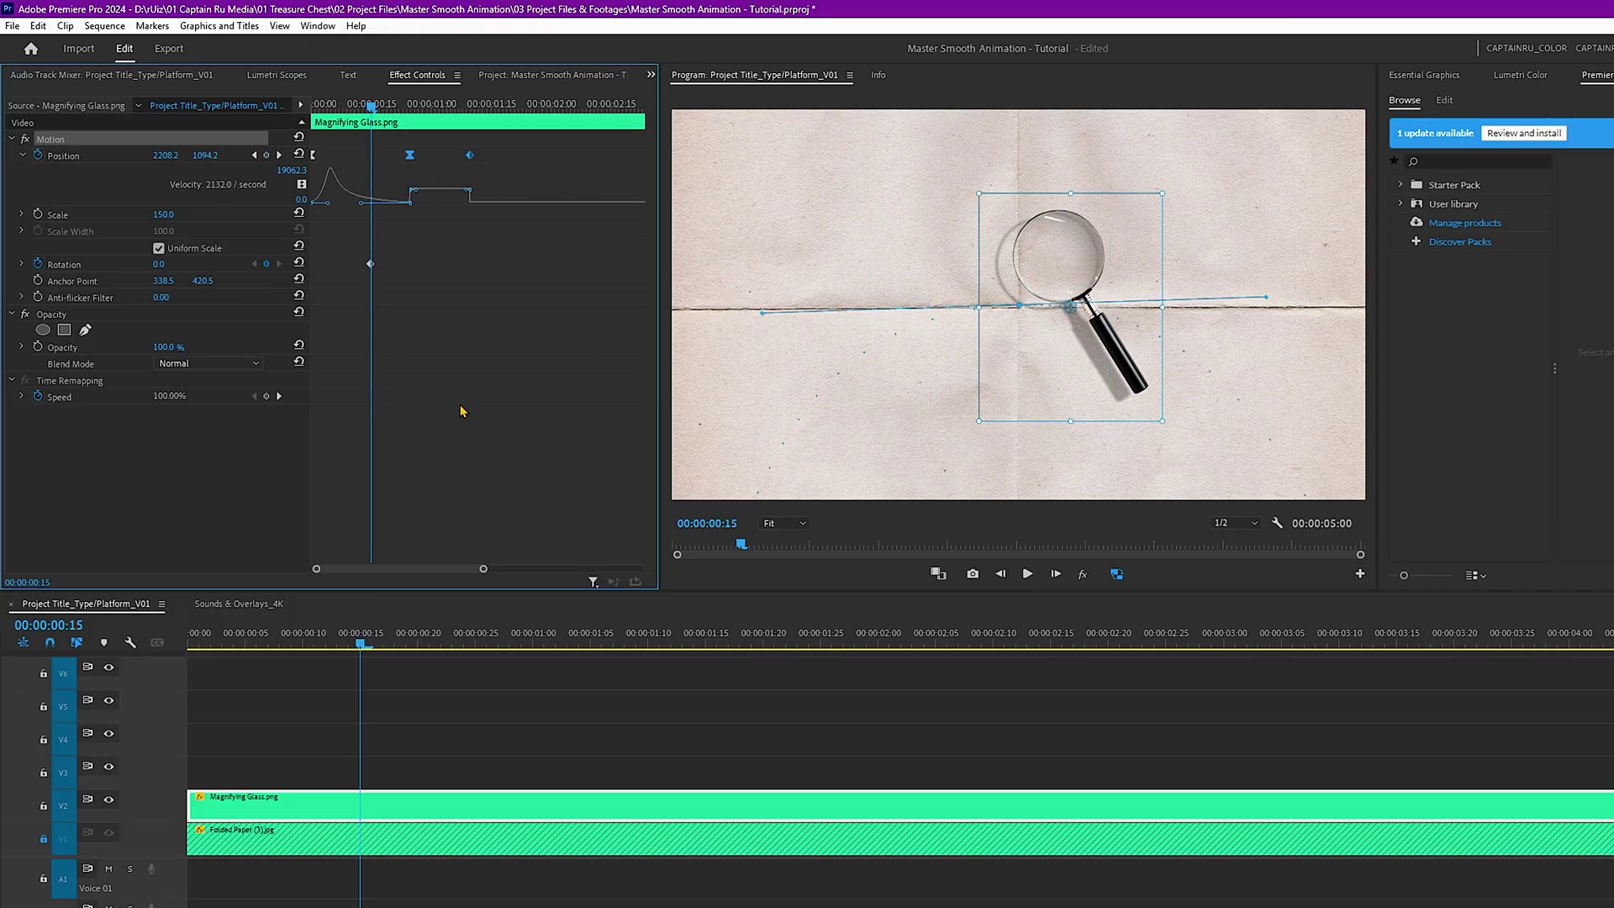
click(494, 336)
key(Home)
key(shift+Right)
key(shift+Right)
key(shift+Right)
key(shift+Right)
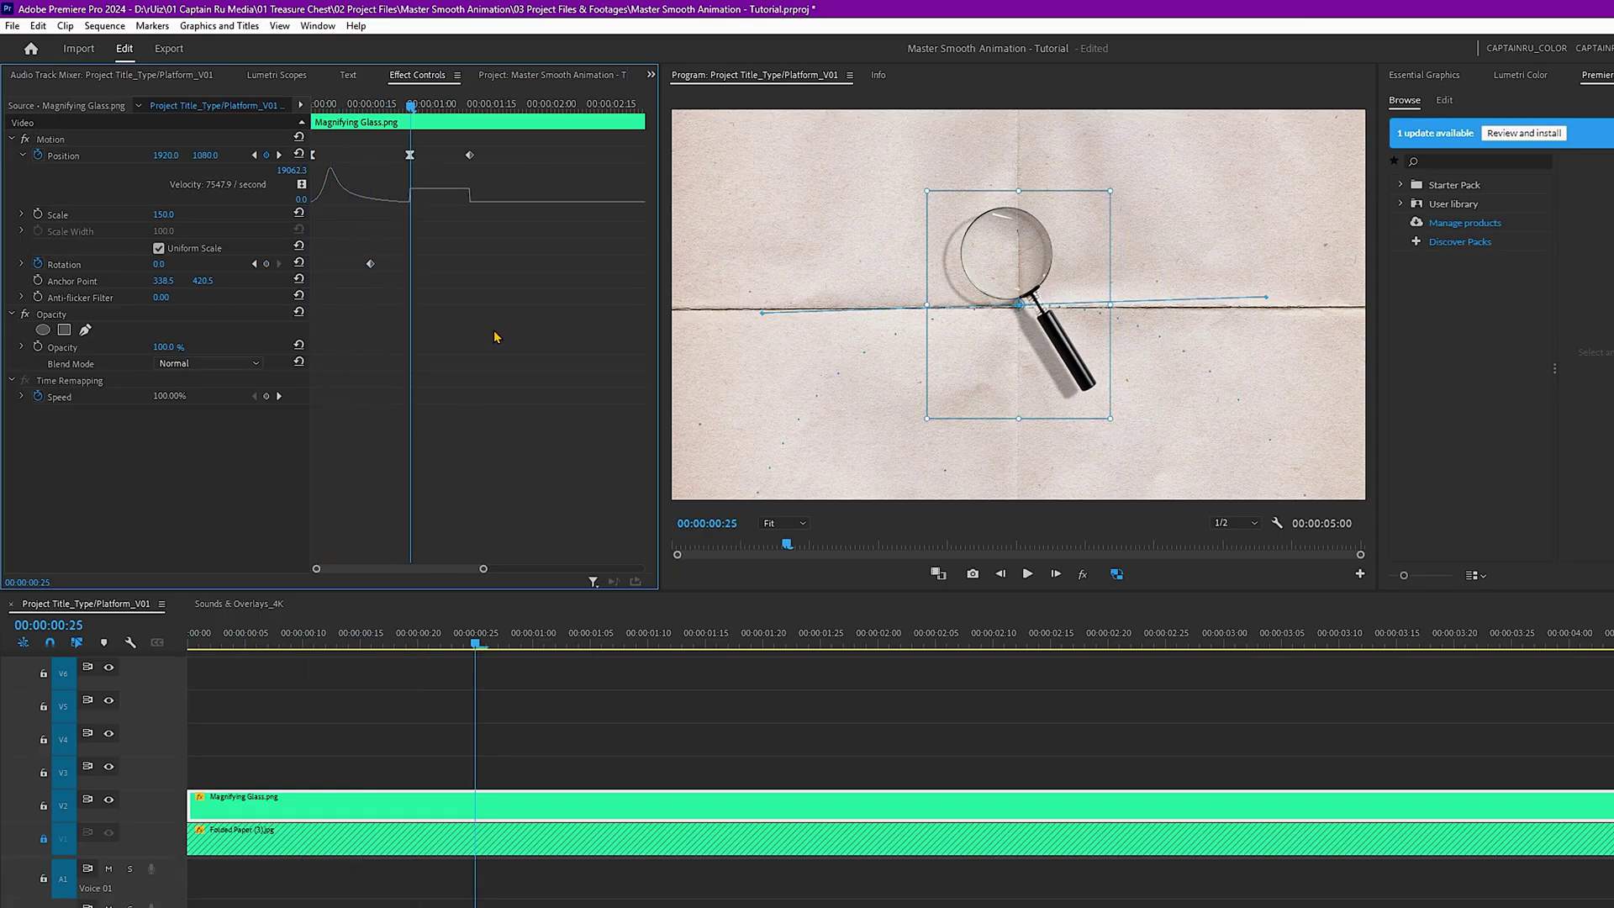
- Play back the retimed entrance and exit from the start of the sequence
key(Home)
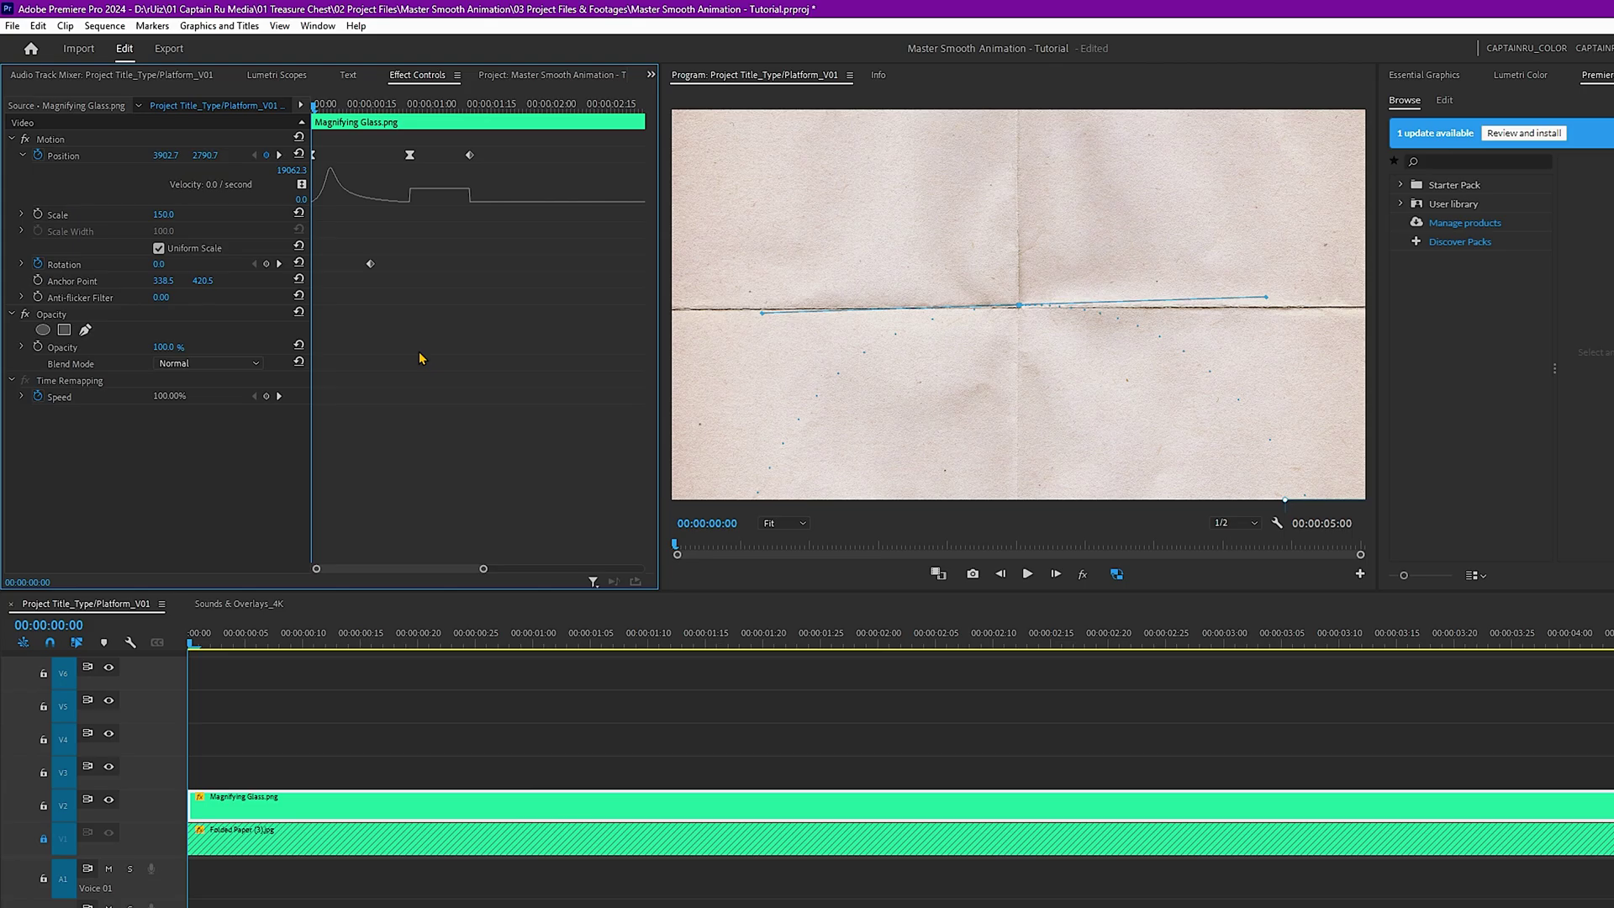
key(space)
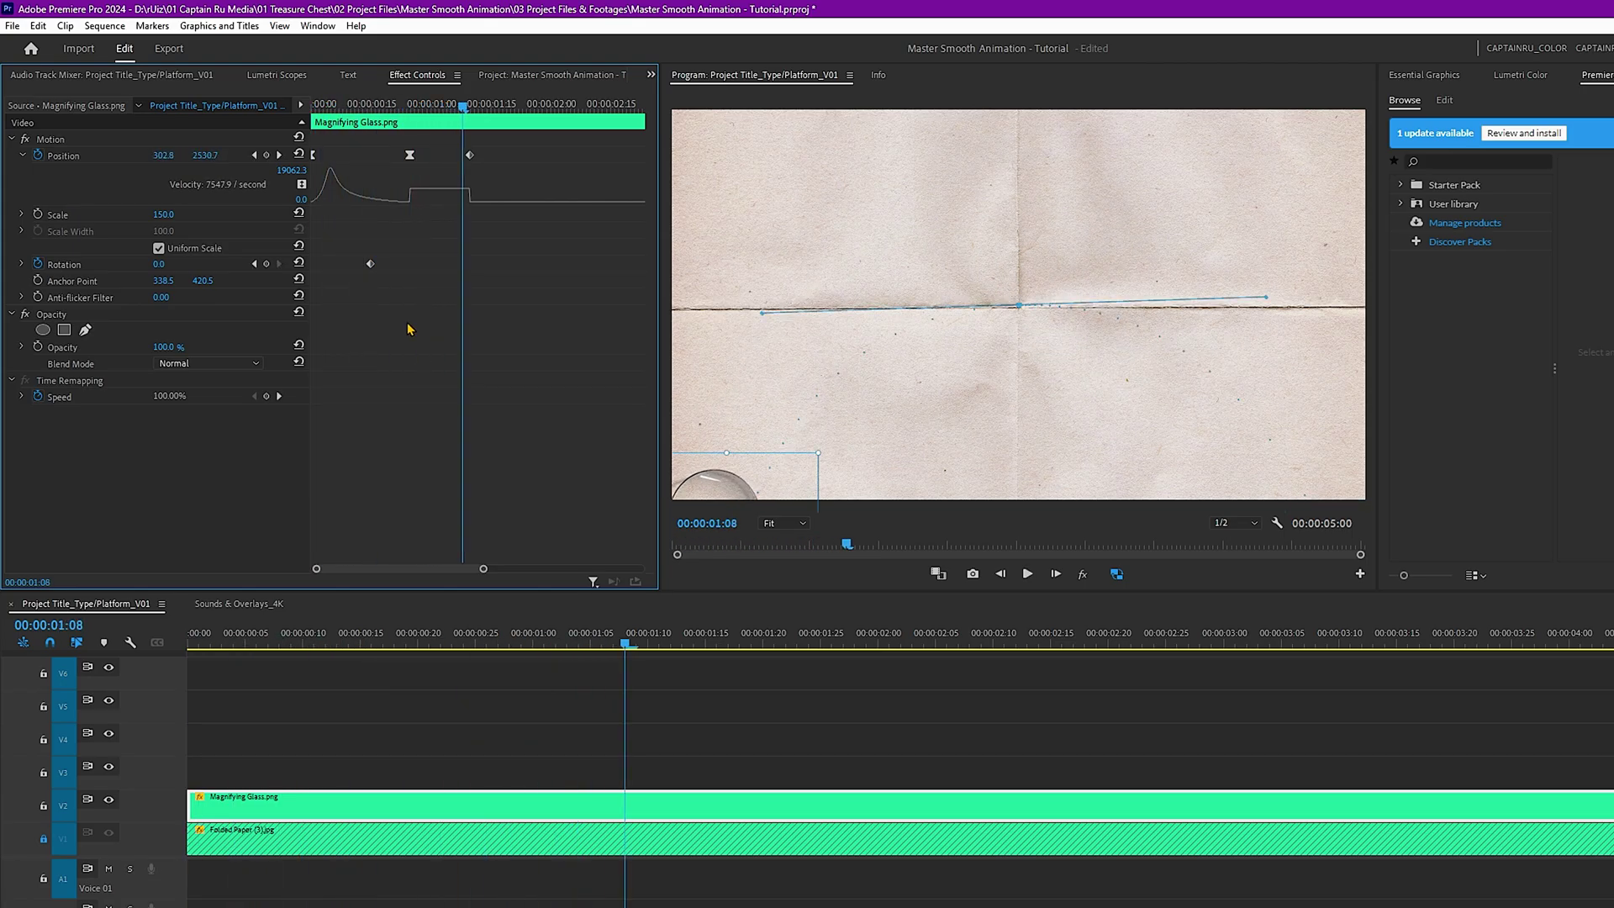
key(Home)
key(space)
key(space)
key(Home)
key(space)
key(space)
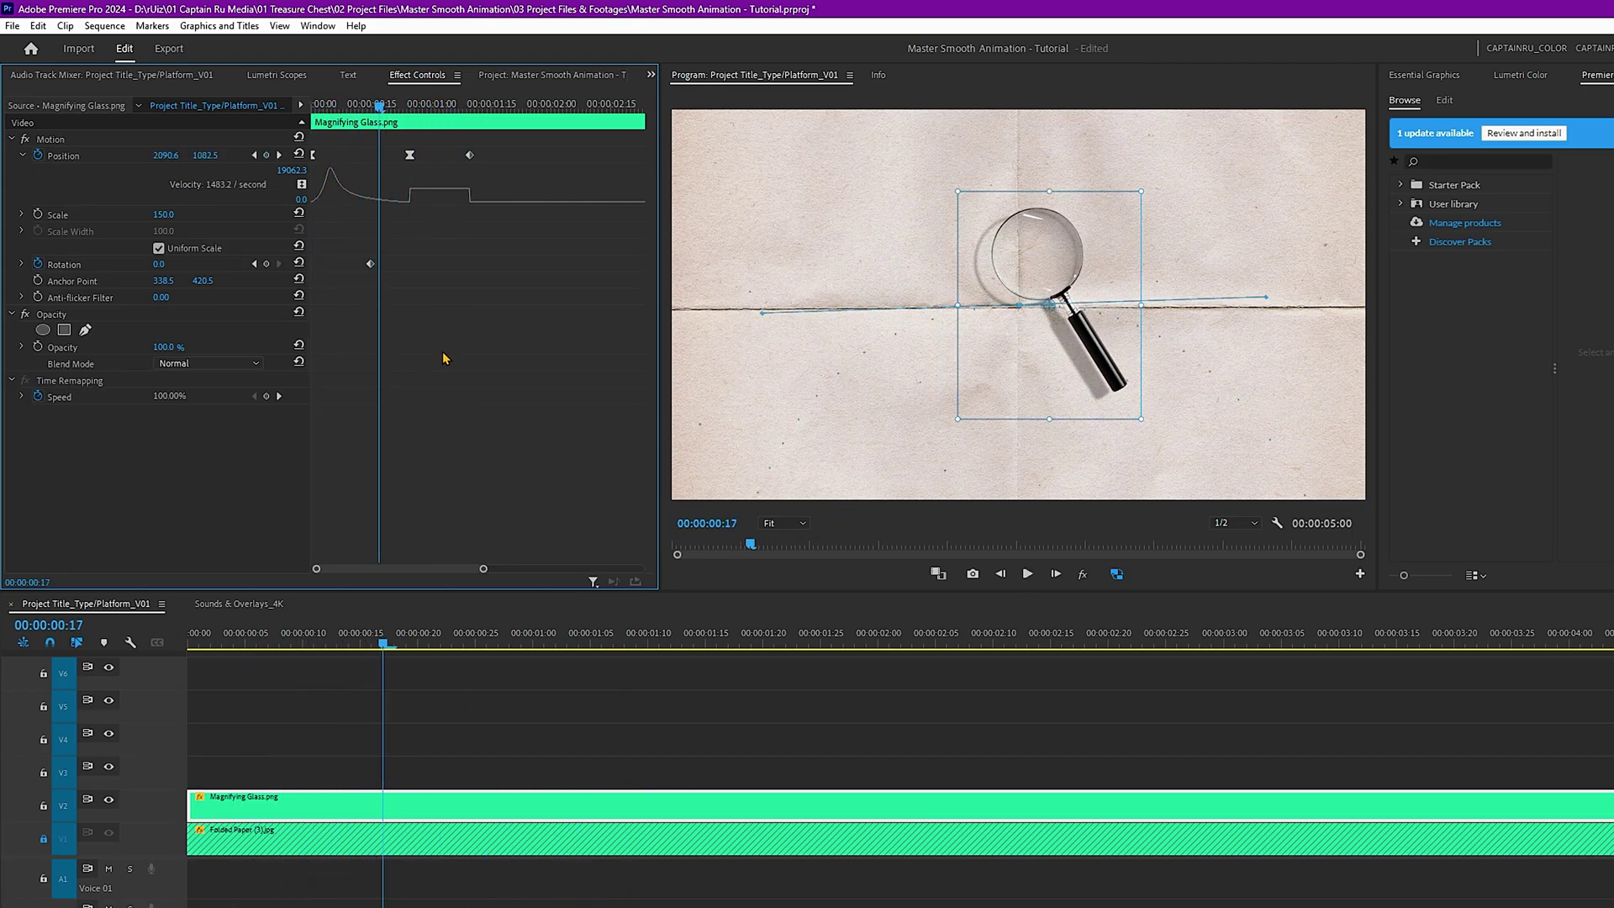
- Move the final Position keyframe to about 00:00:01:20 and apply Ease In temporal interpolation to it
click(470, 105)
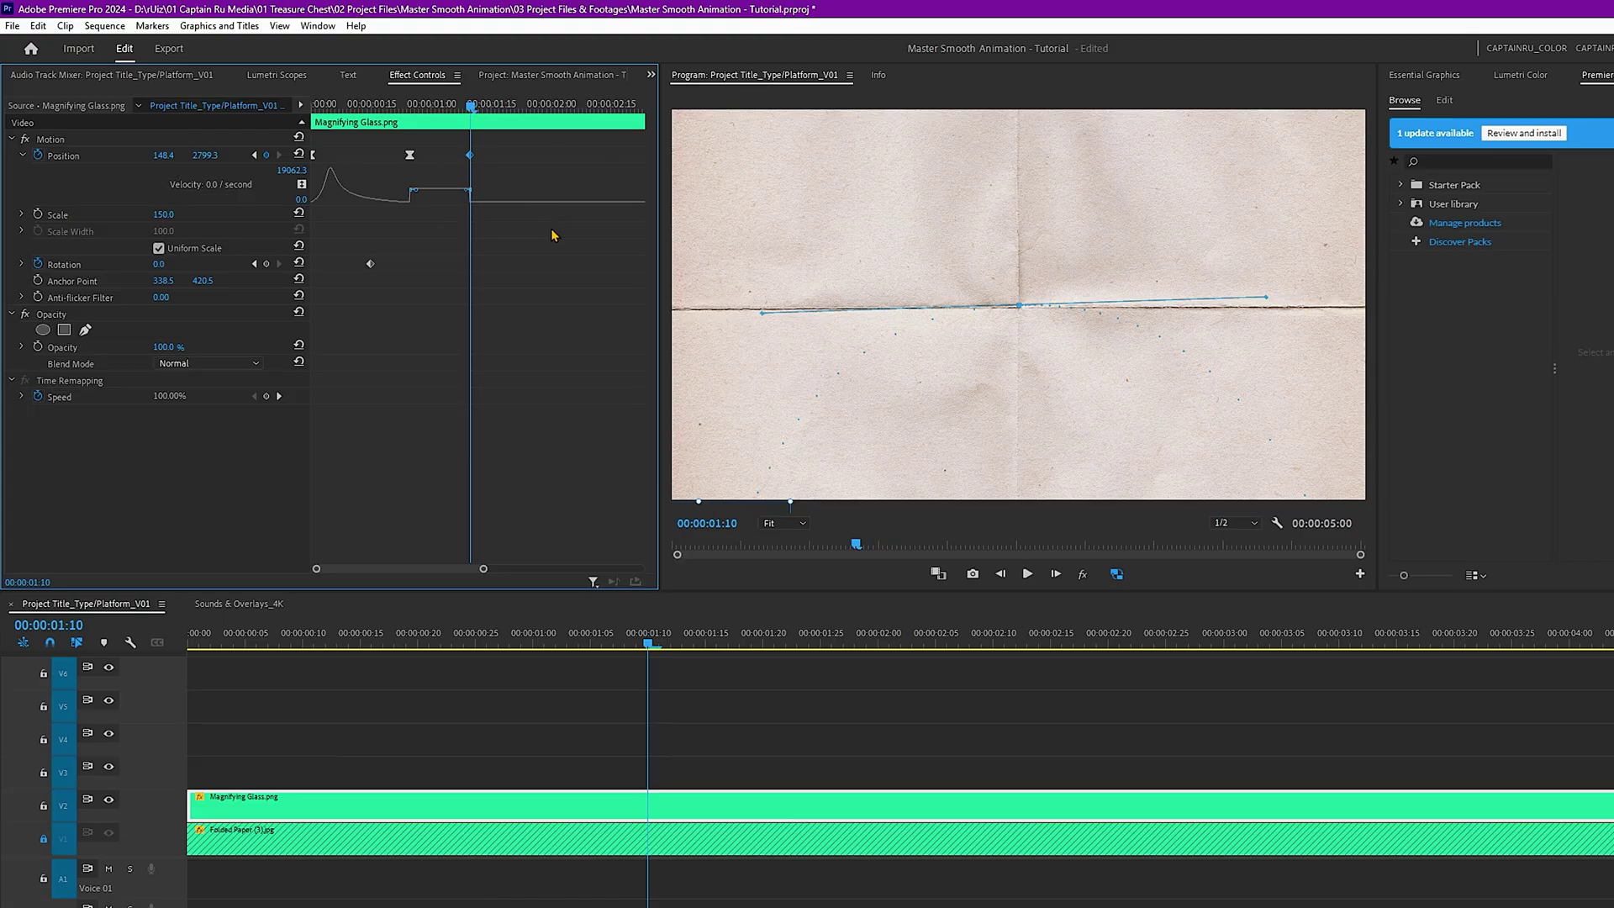
key(ctrl+z)
key(Right)
key(Right)
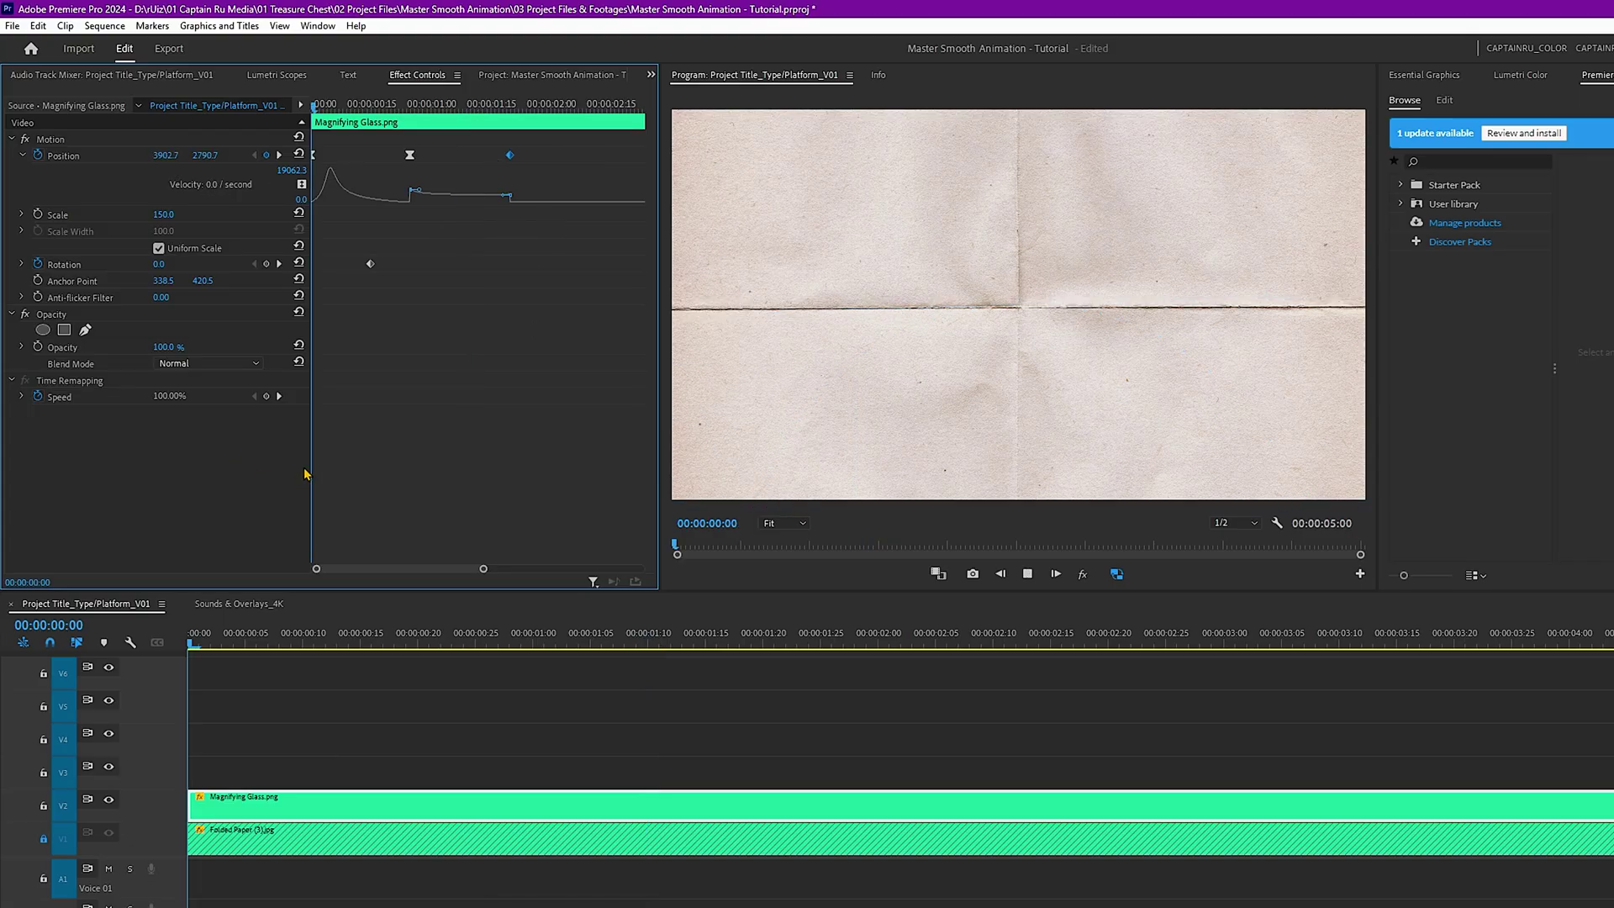
right_click(512, 156)
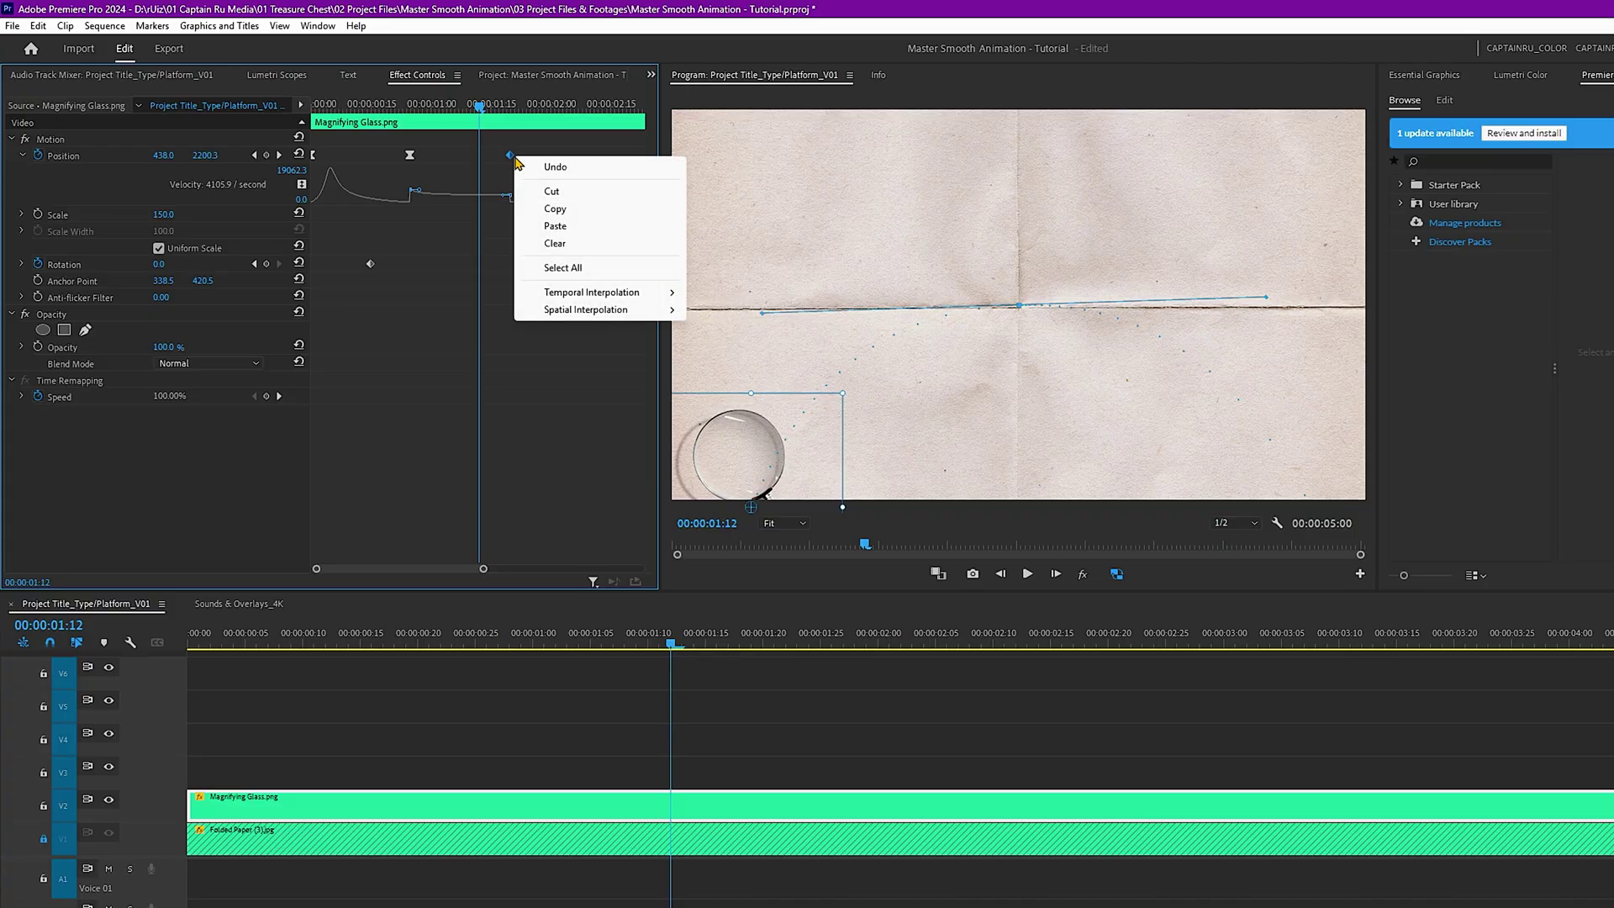
mouse_move(608, 294)
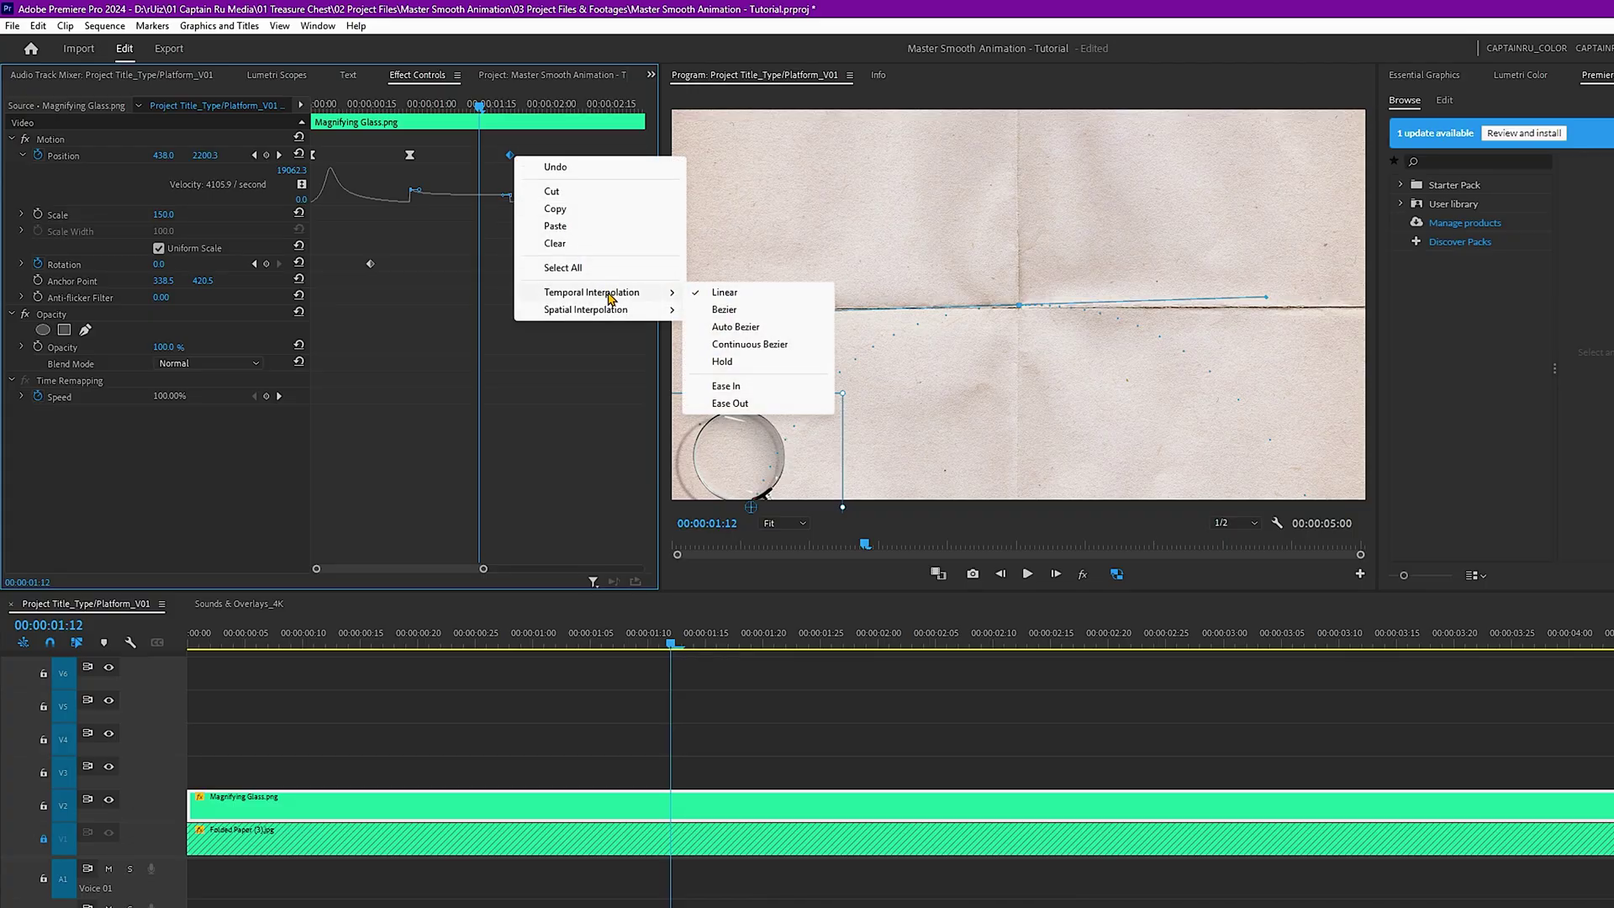
click(721, 386)
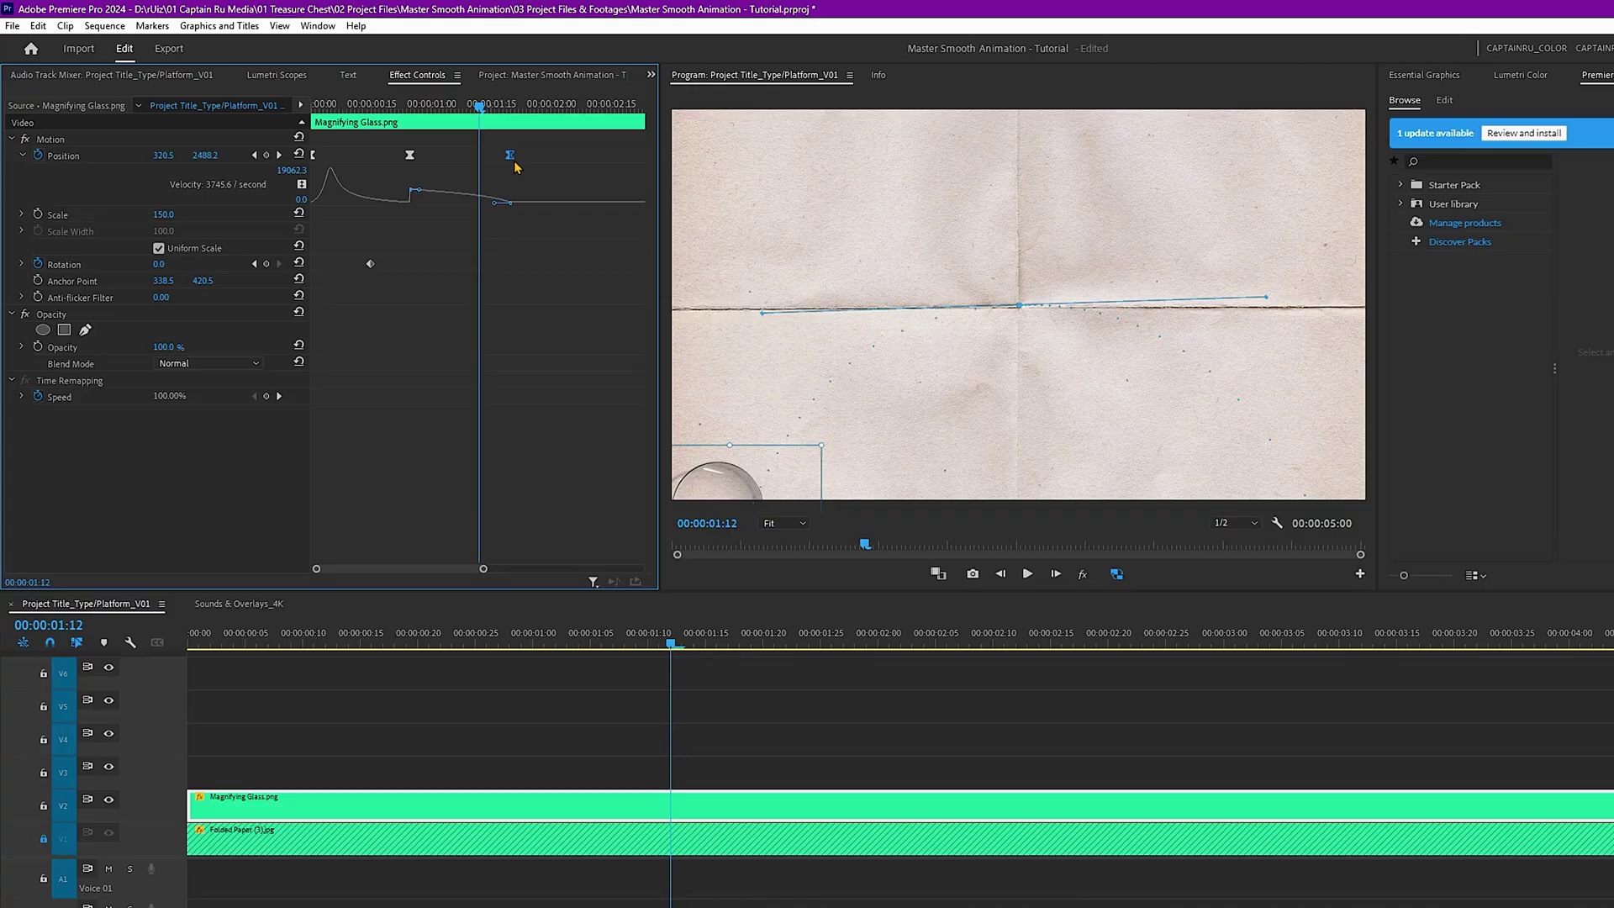
- Extend the final Position keyframe's incoming velocity handle back towards the centre keyframe and play back the exit
drag(499, 207, 317, 198)
key(Home)
key(space)
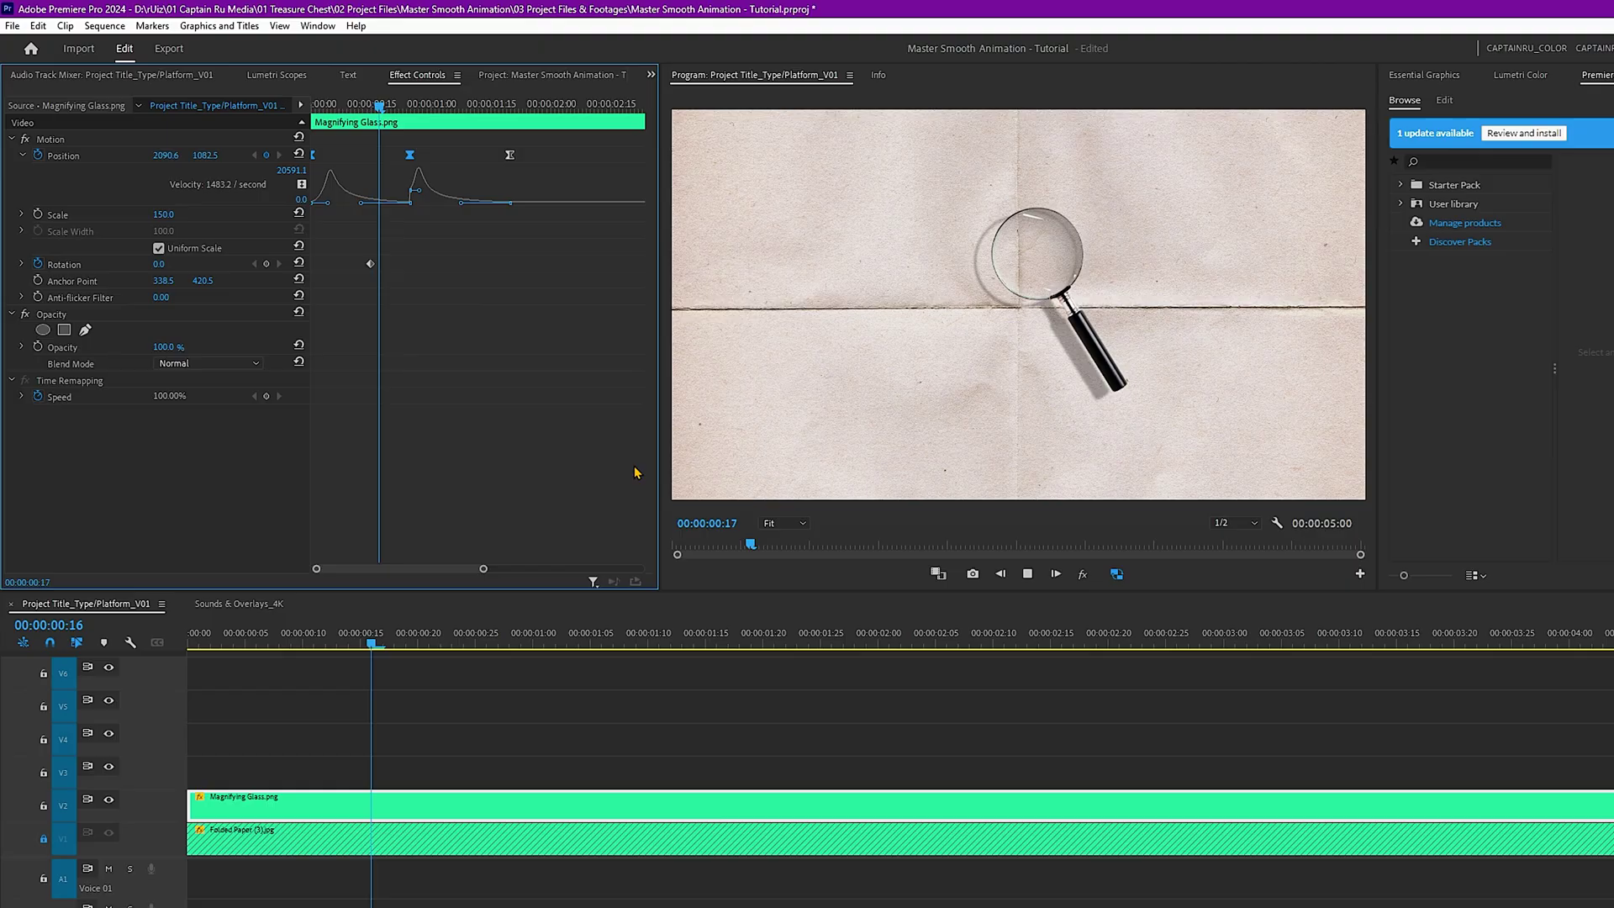
key(space)
key(Home)
key(space)
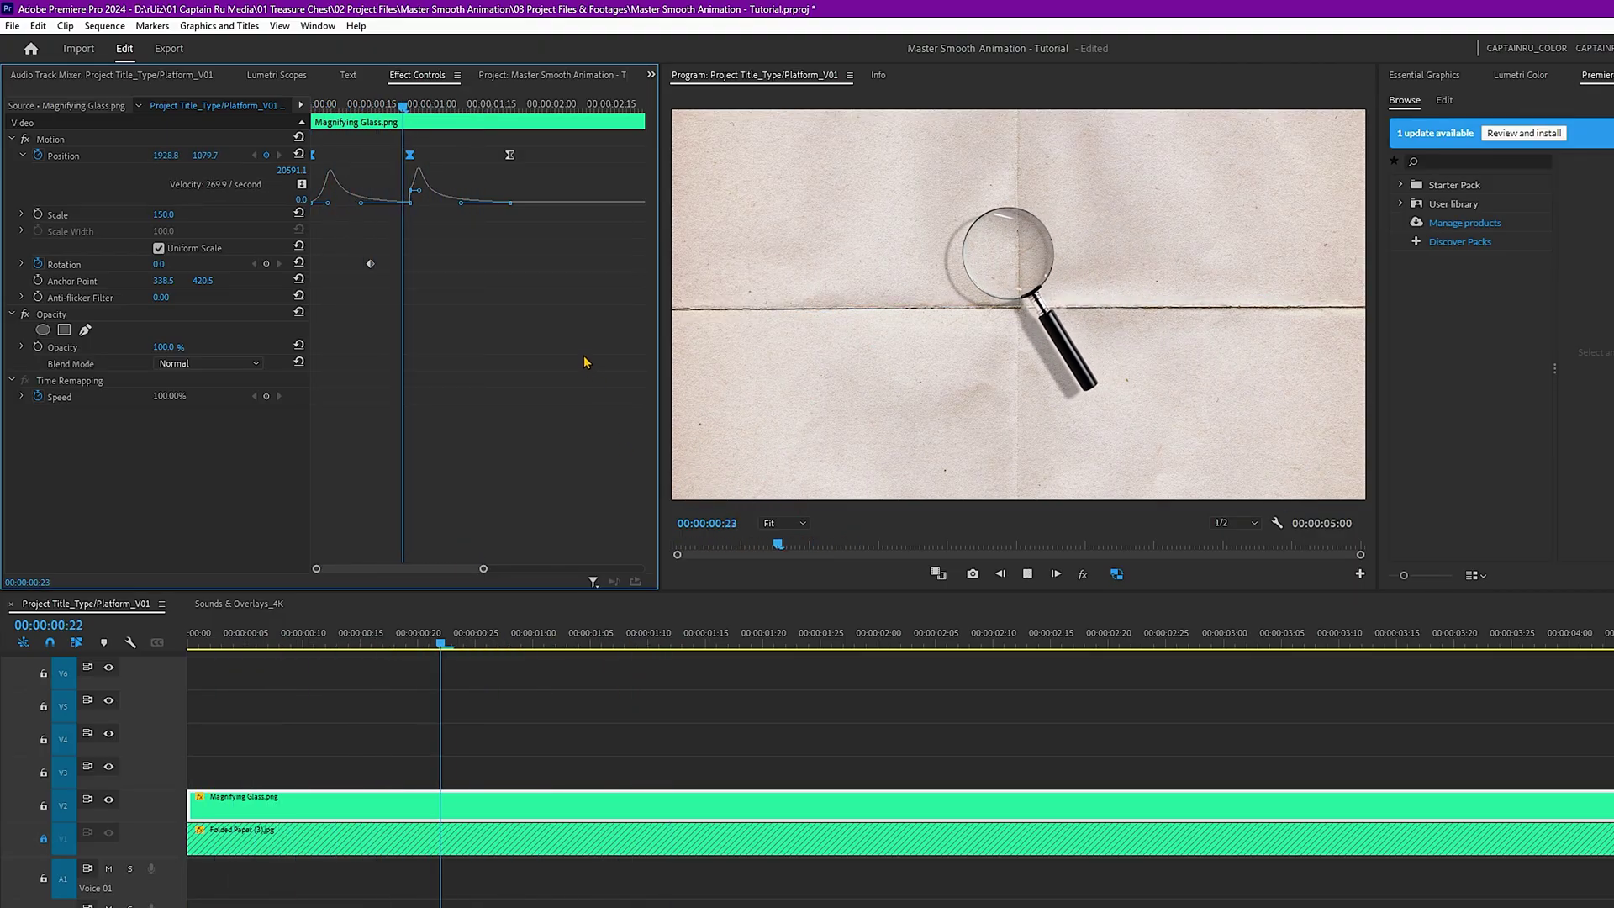
key(space)
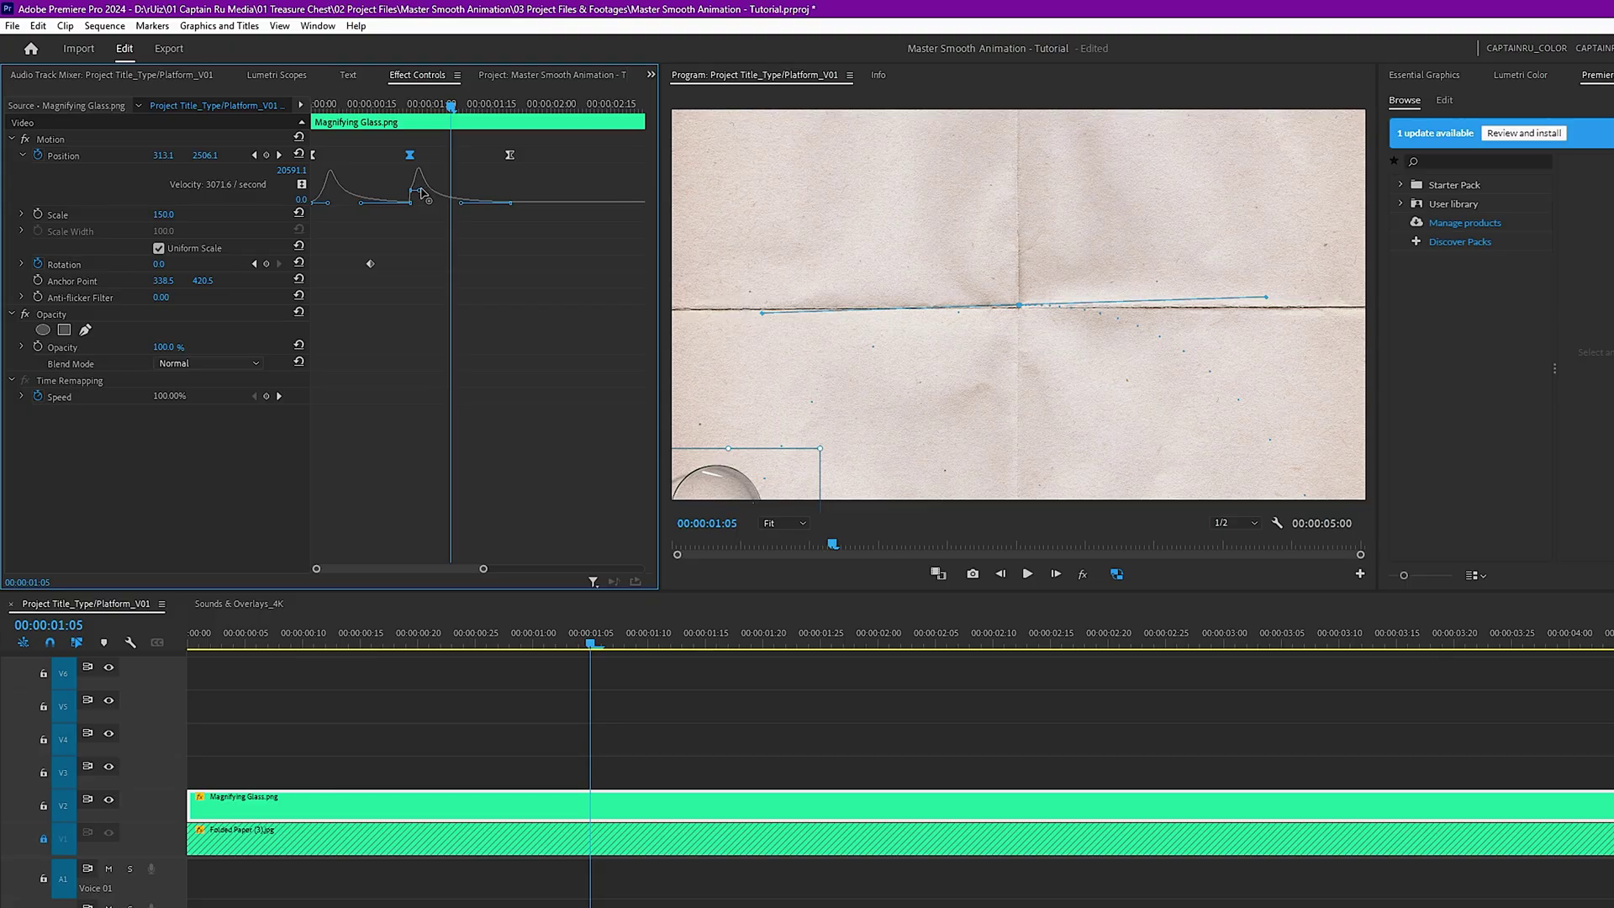
- Lower the centre Position keyframe's outgoing velocity to zero and play back the smoothed exit
drag(422, 194, 423, 207)
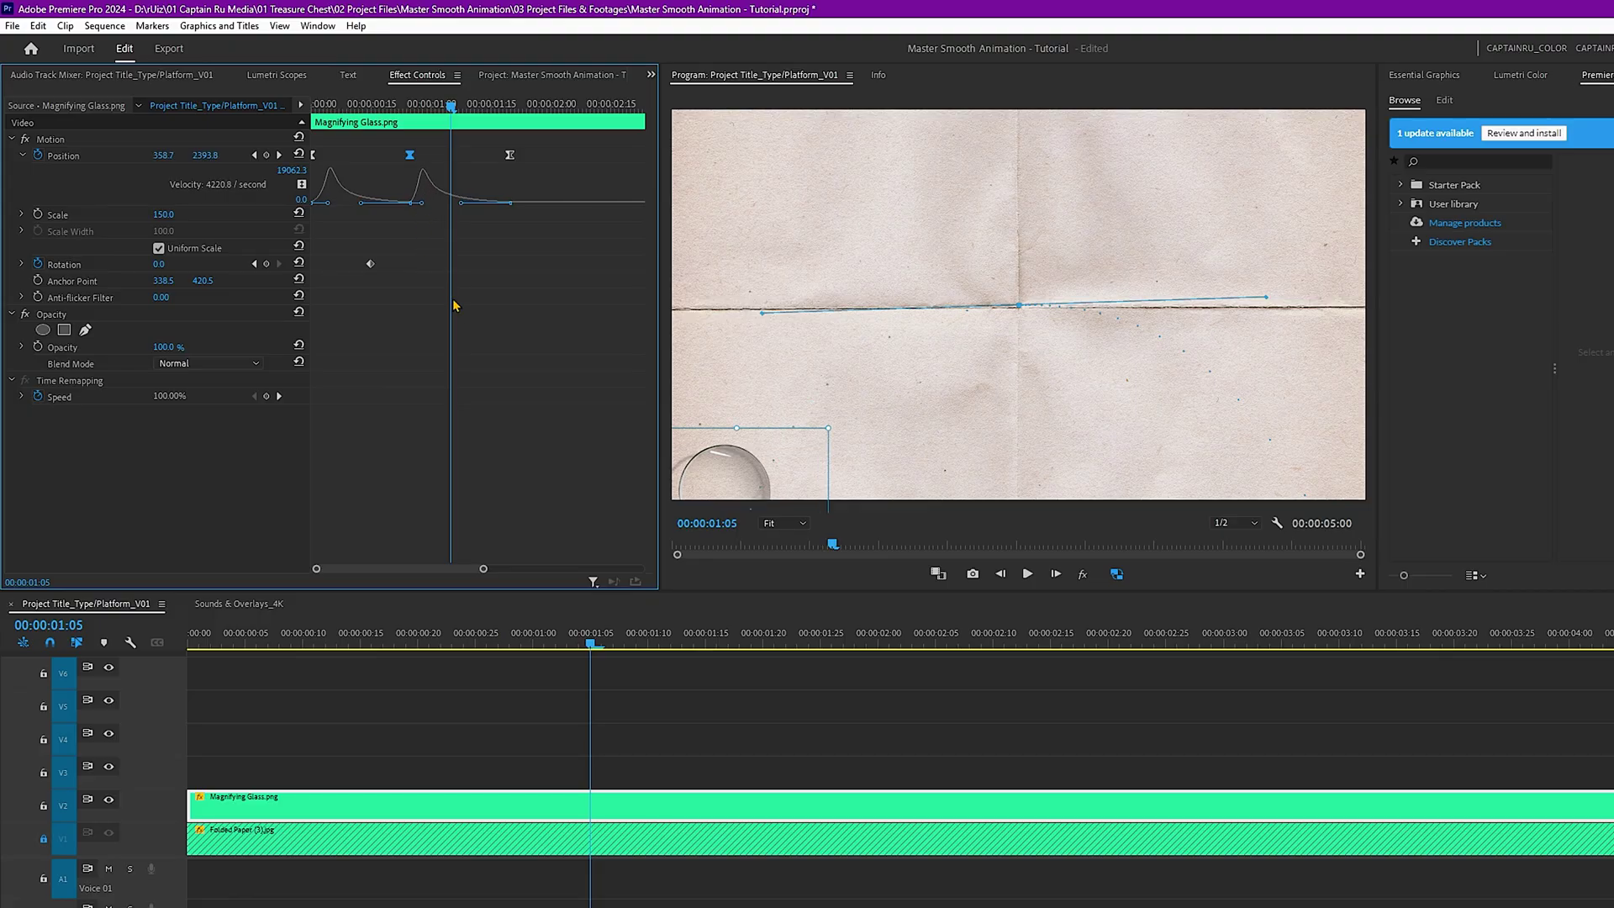
key(space)
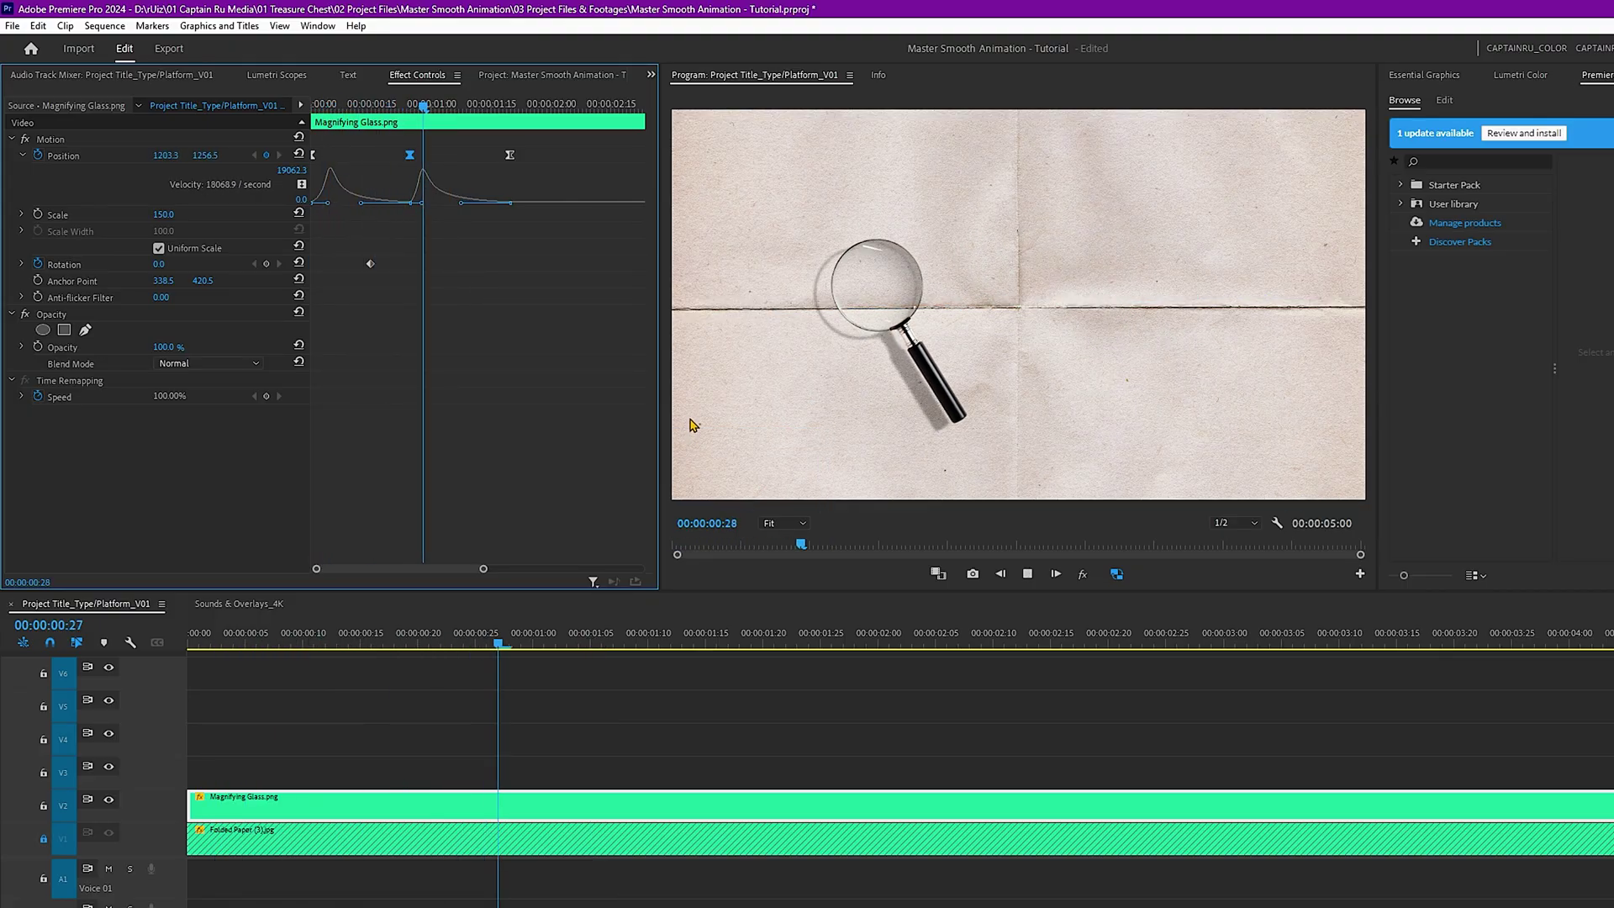
key(space)
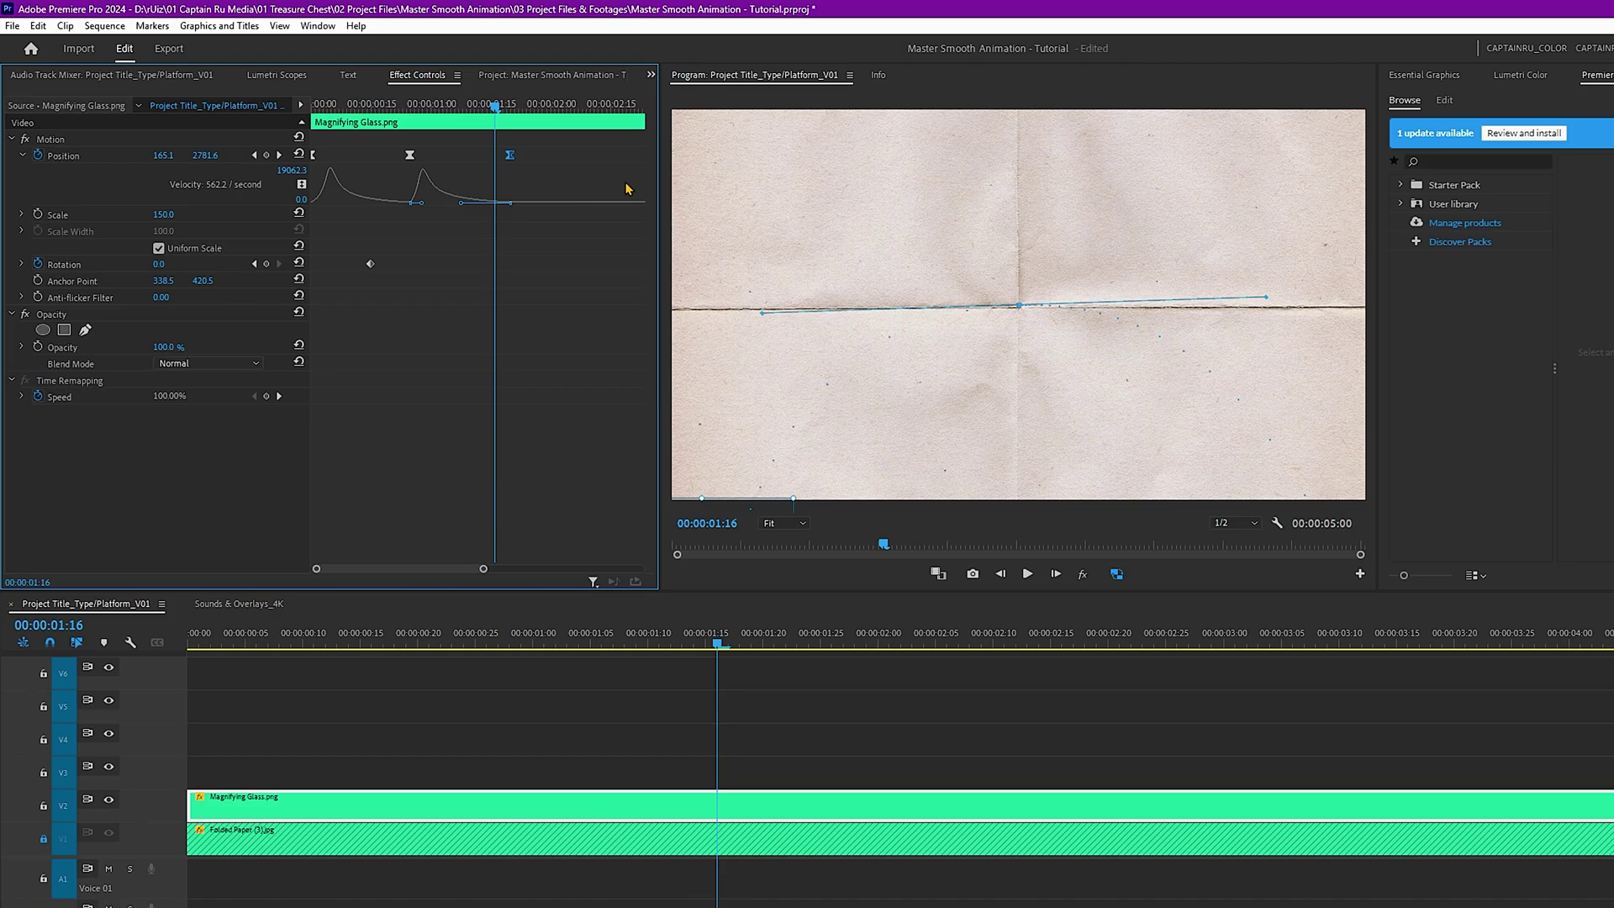
- Slow the exit by moving the final Position keyframe to about 00:00:02:00, playing back the timing from the start
key(Home)
key(space)
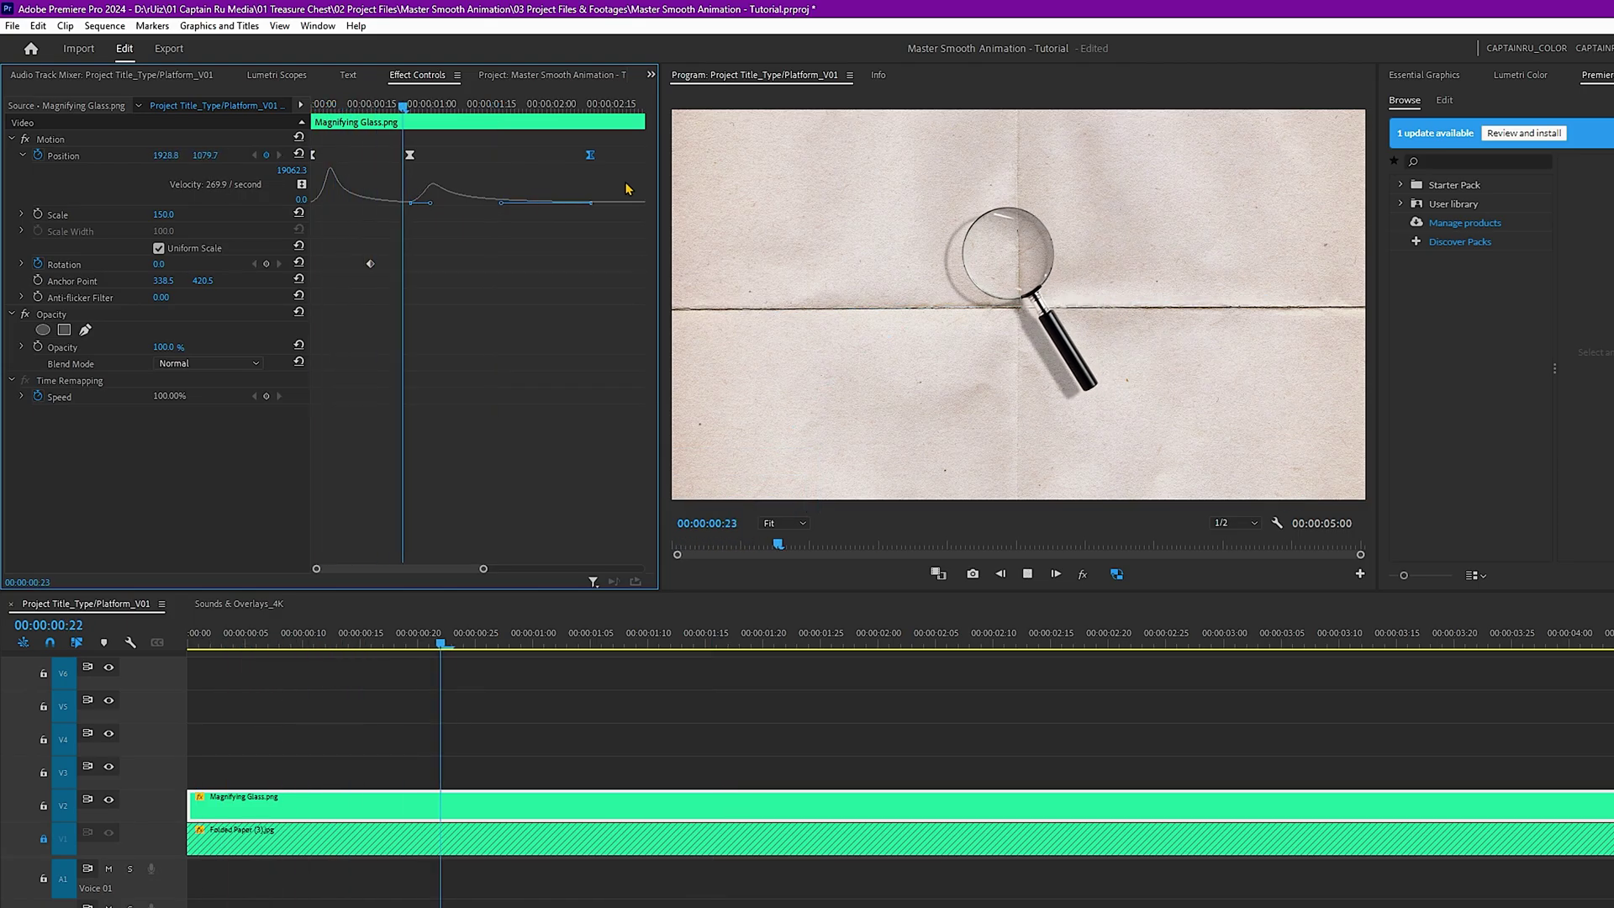
key(space)
drag(572, 143, 551, 202)
key(Home)
key(space)
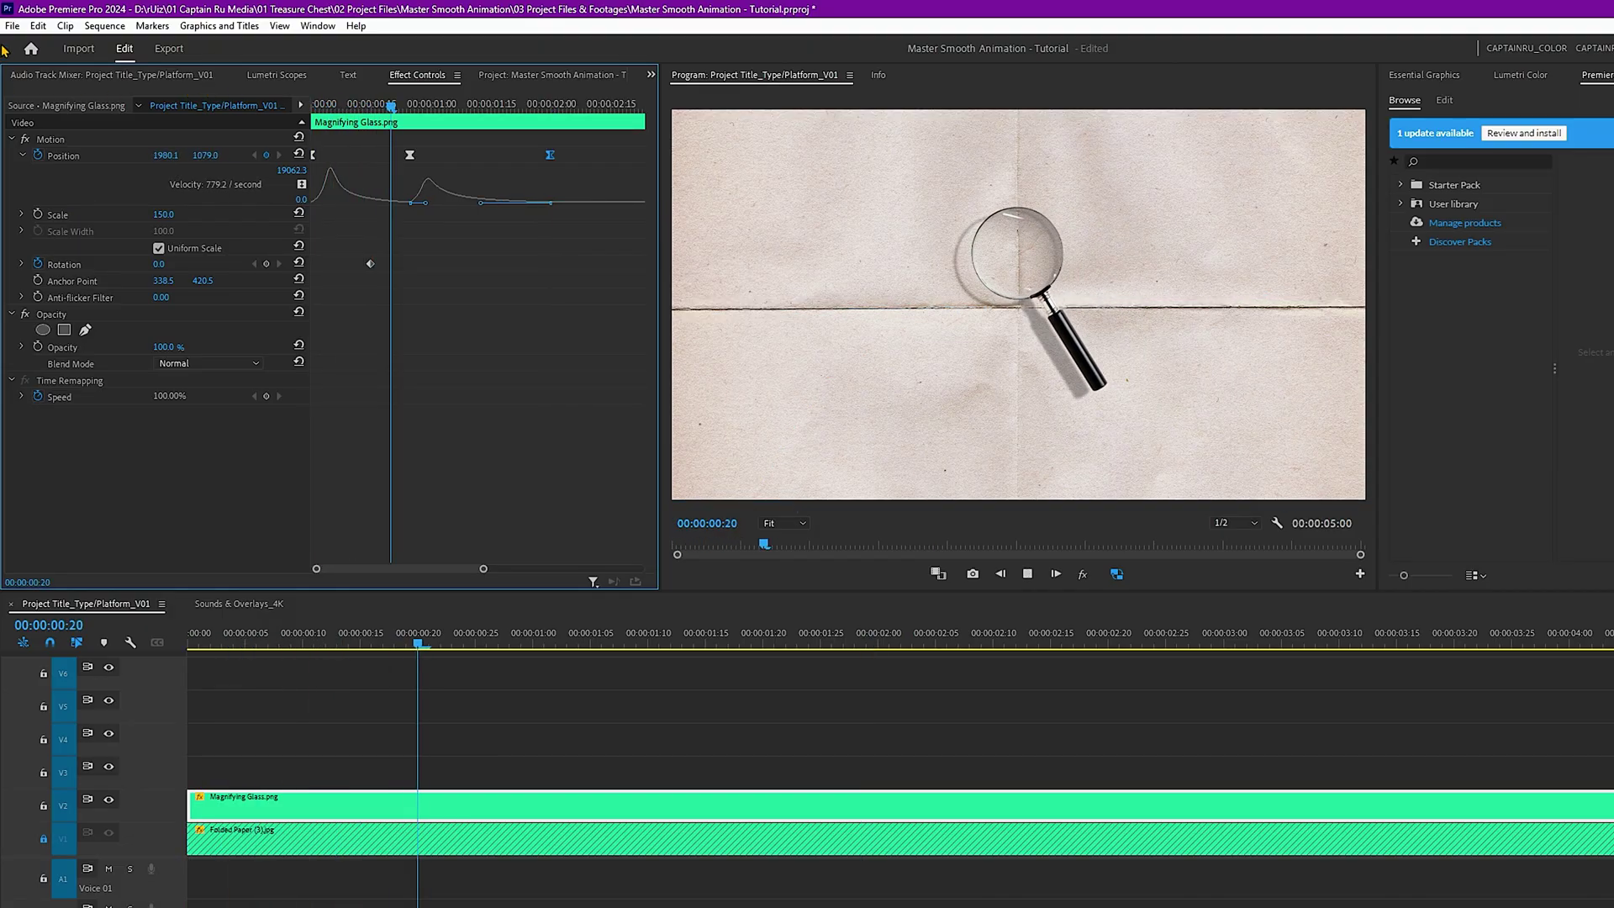
key(space)
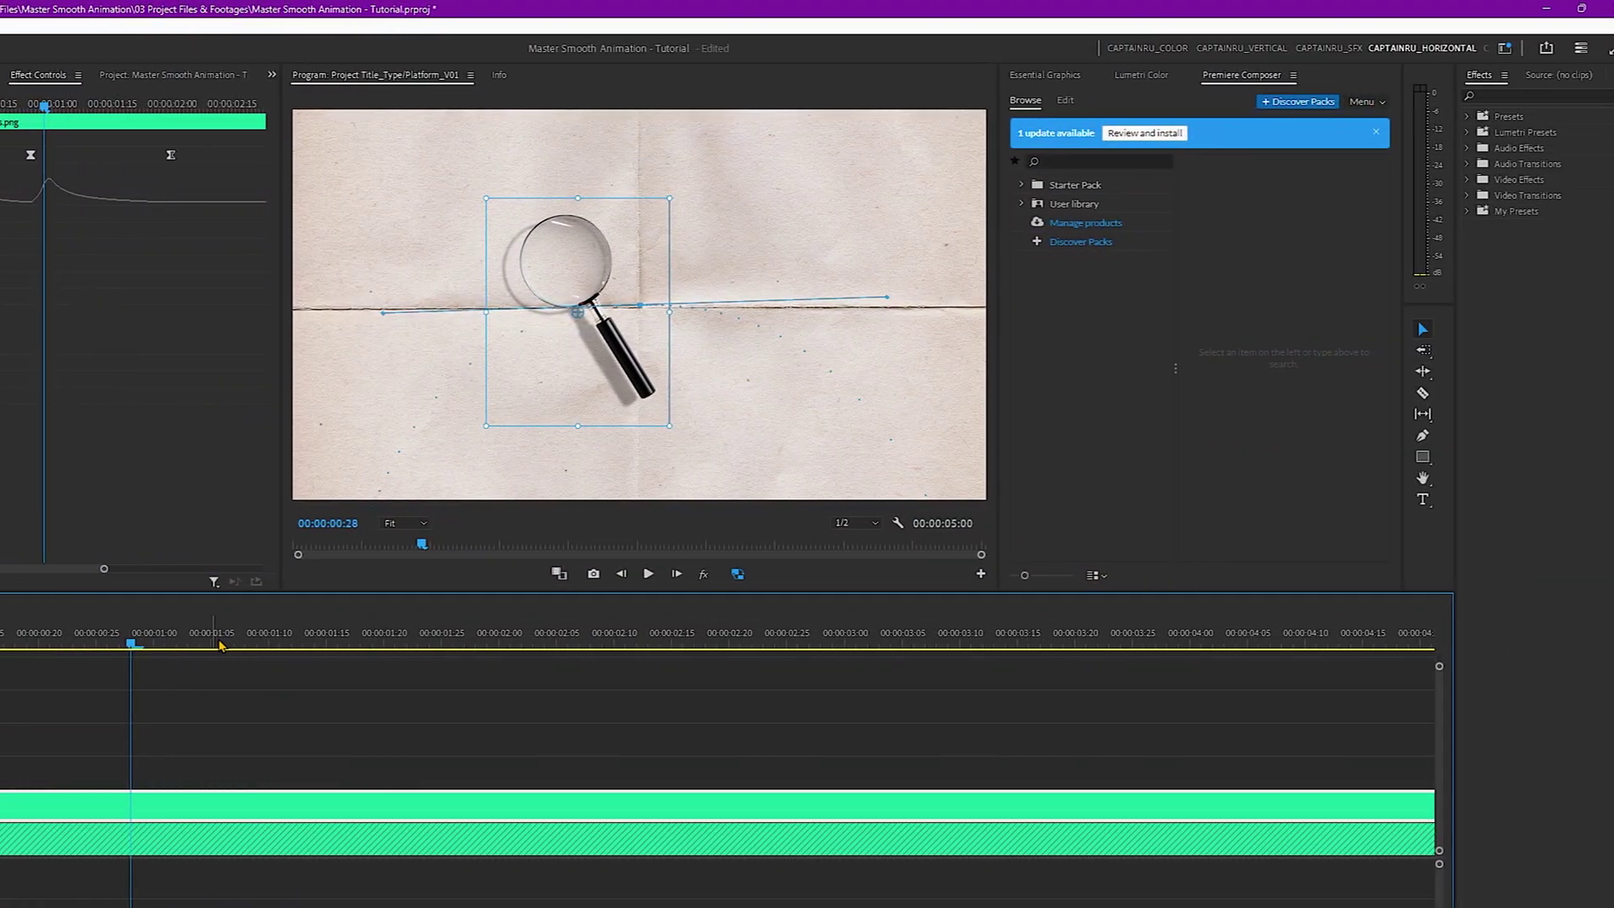
- Search the effects for Transform and apply it to the Magnifying Glass.png clip
click(1522, 93)
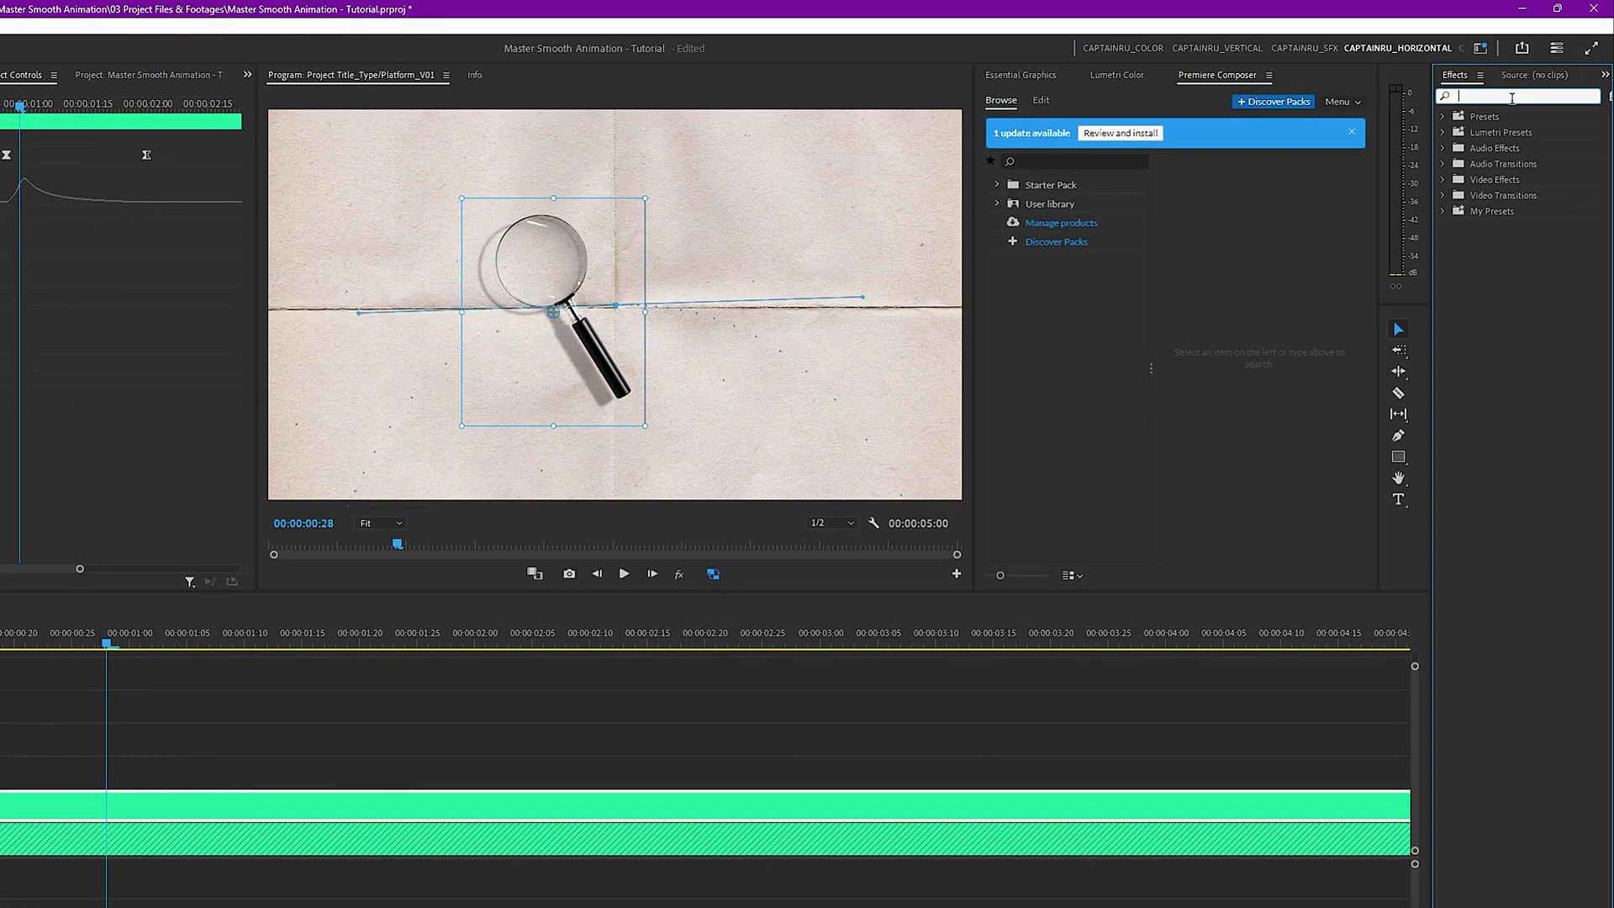
text(transfor)
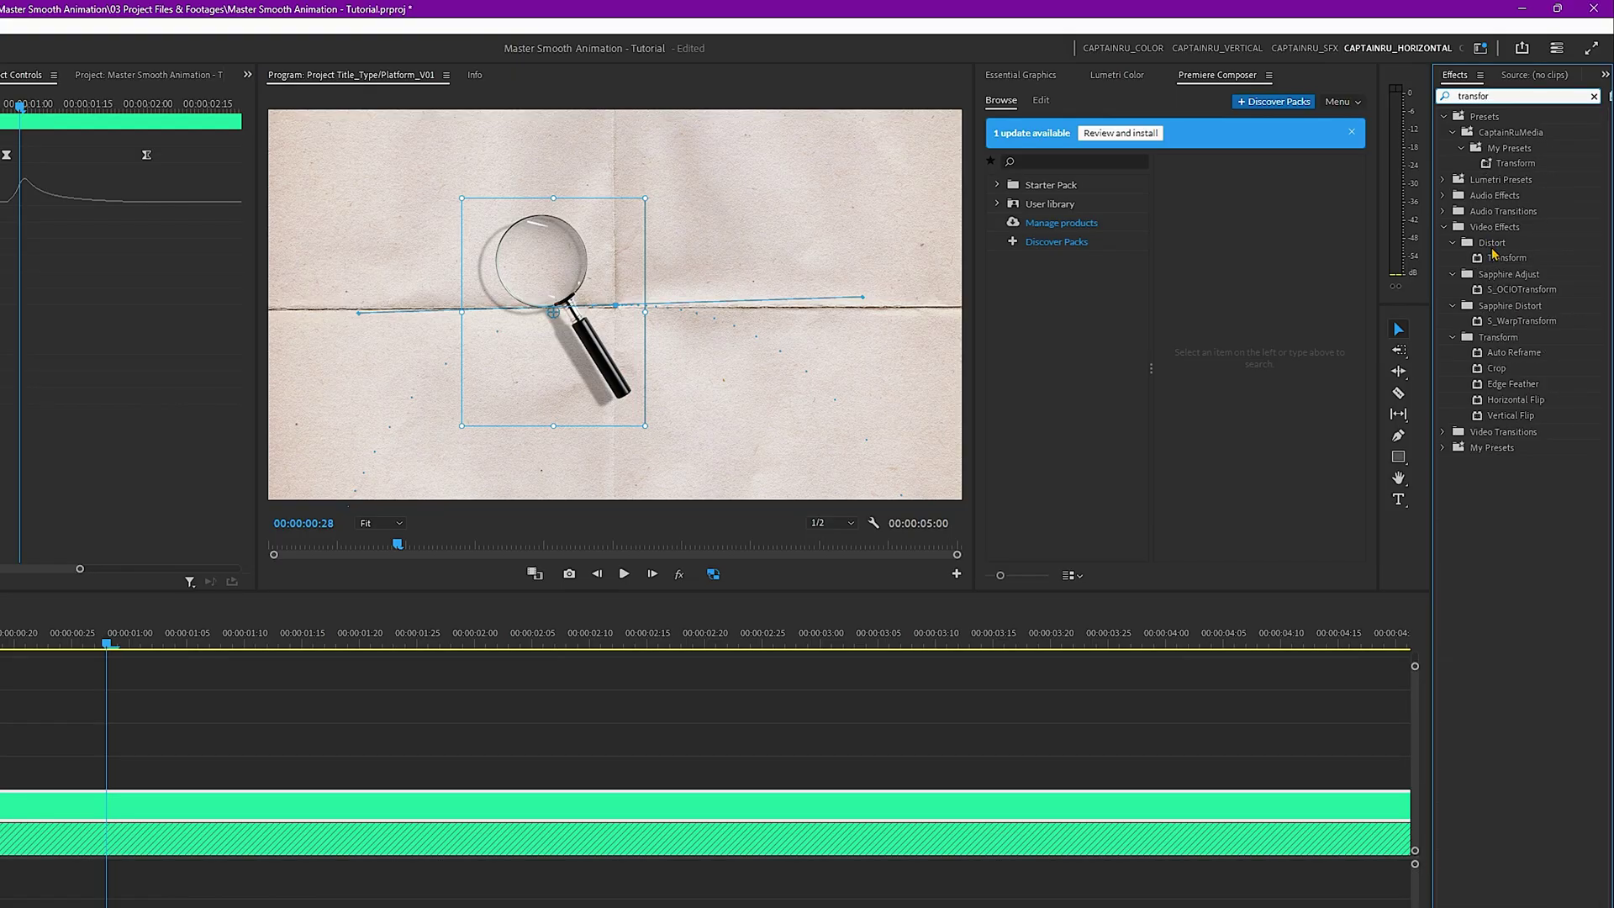
drag(1493, 252, 1417, 268)
drag(488, 657, 426, 825)
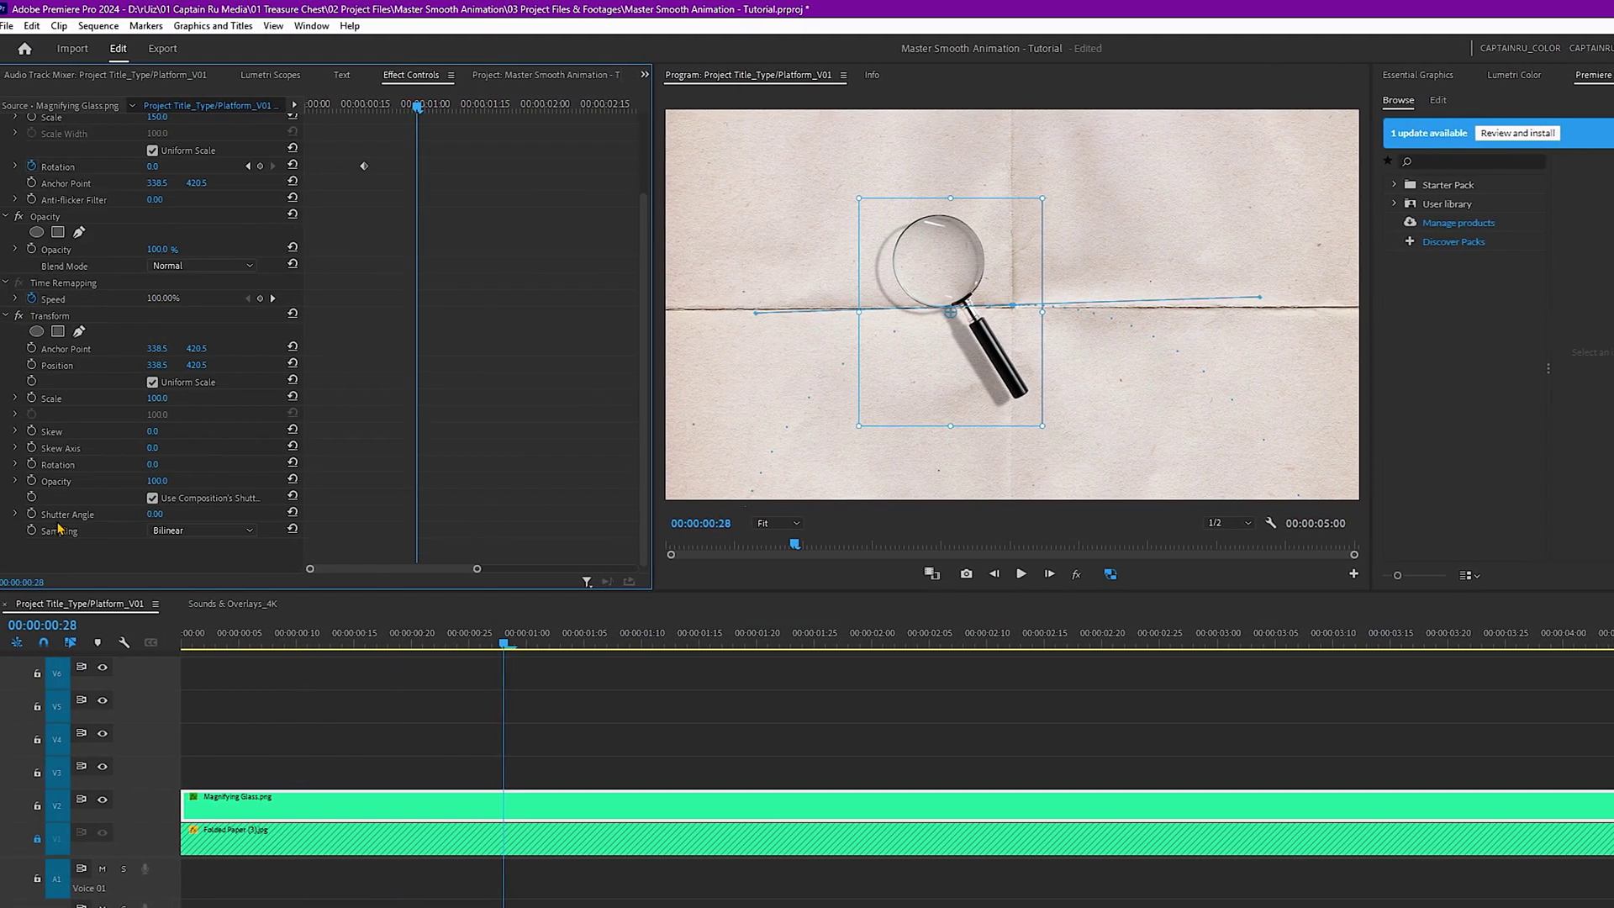
- Set the Transform effect's Shutter Angle to 360
click(154, 513)
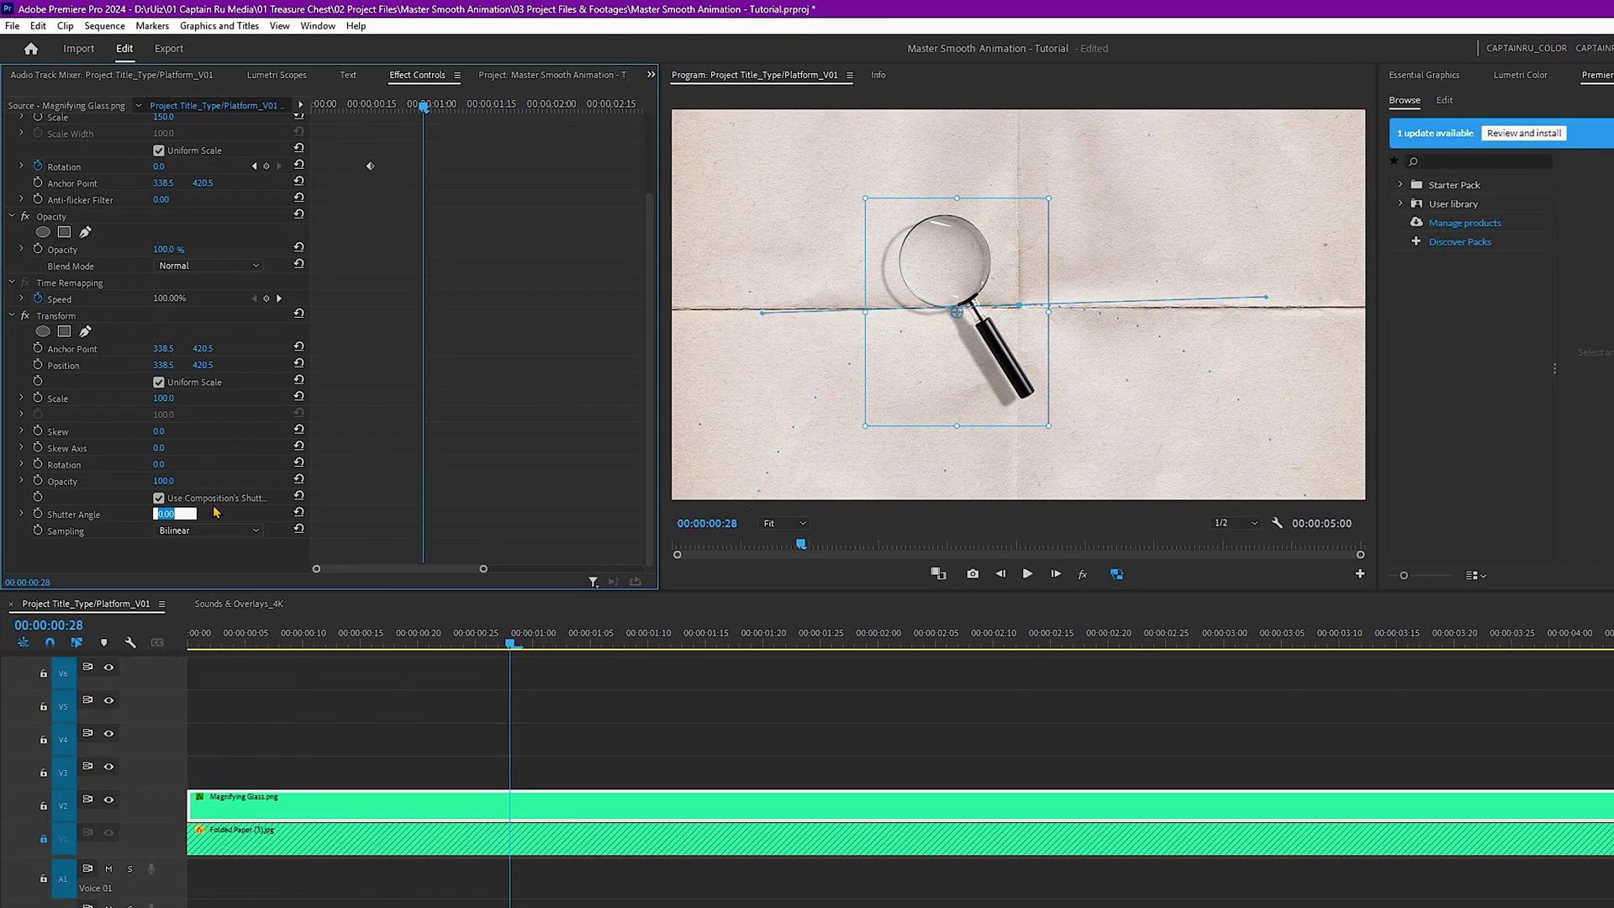
text(180)
key(Return)
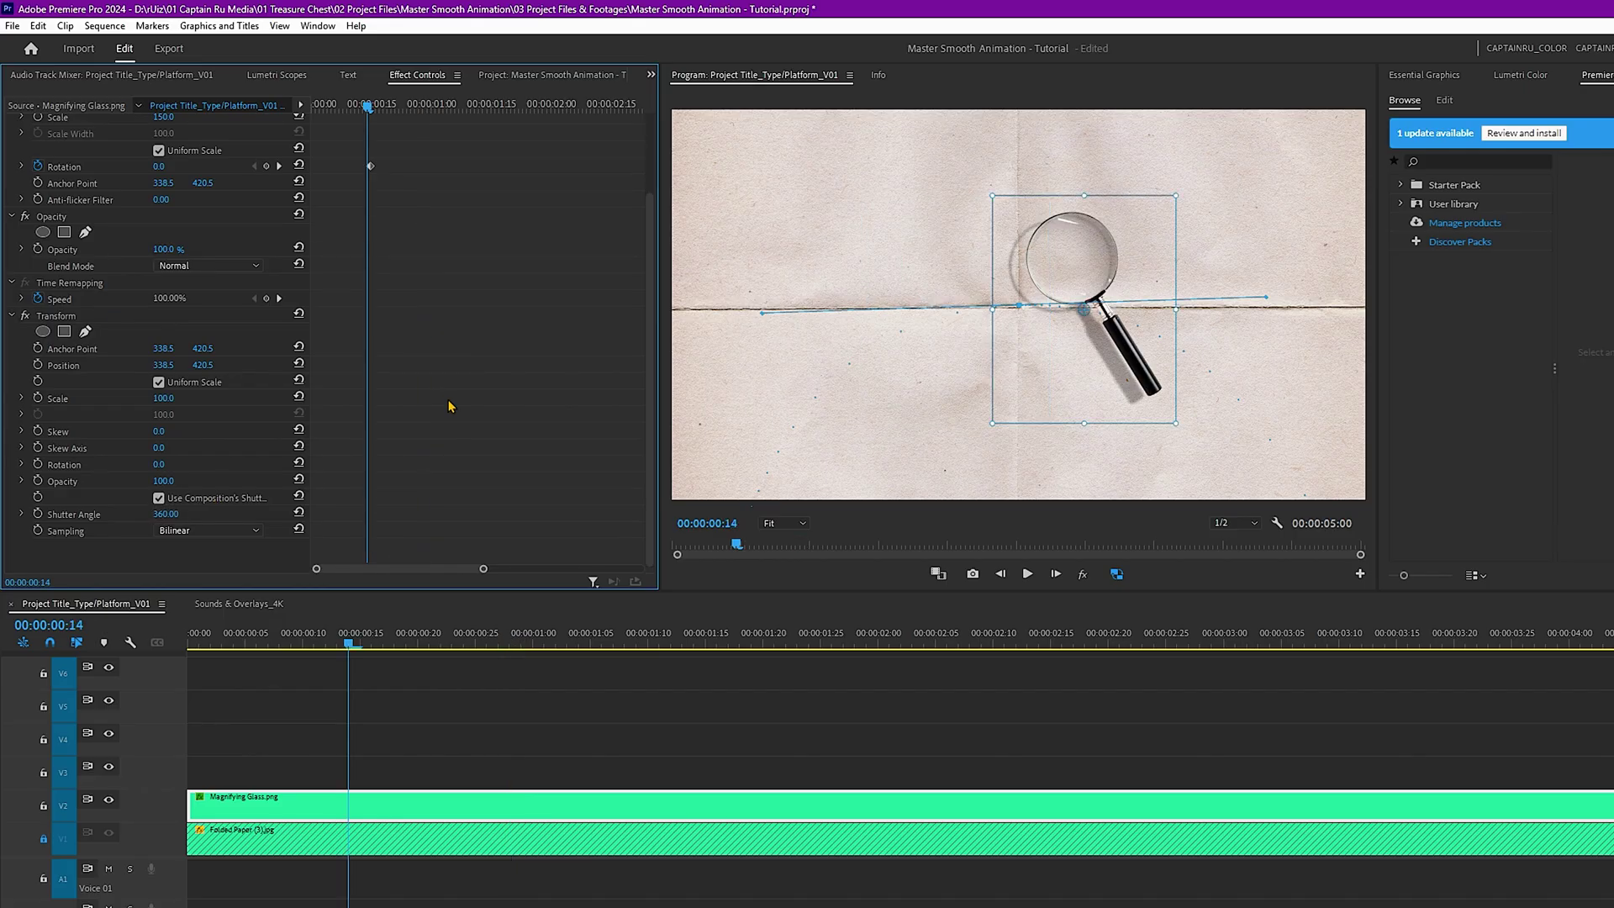
scroll(445, 402, up, 3)
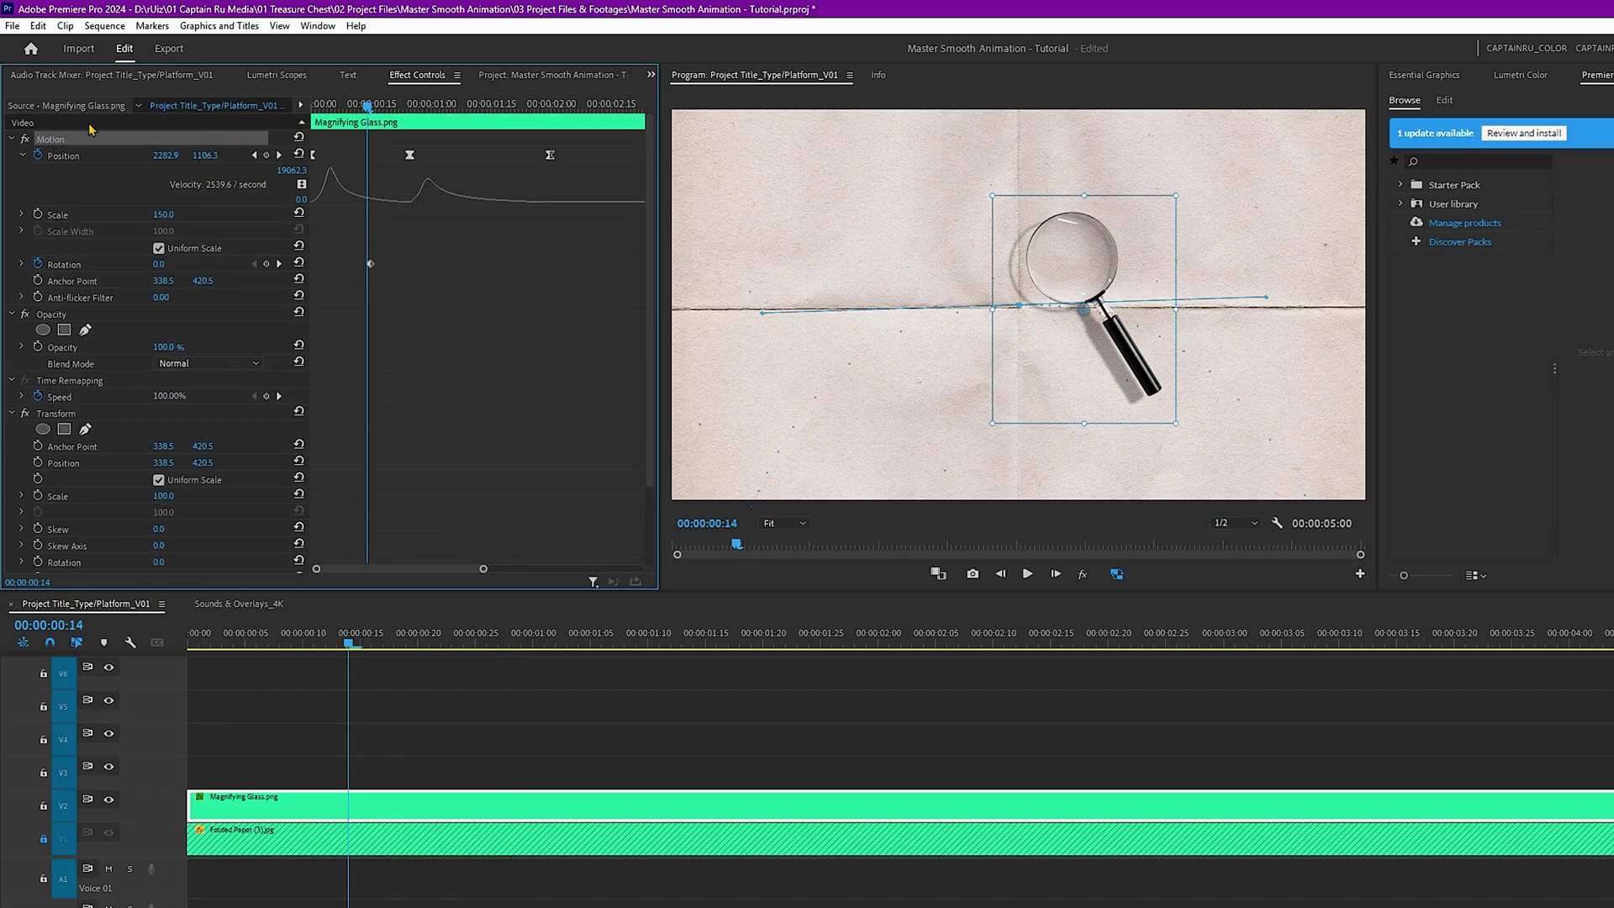
scroll(547, 337, down, 1)
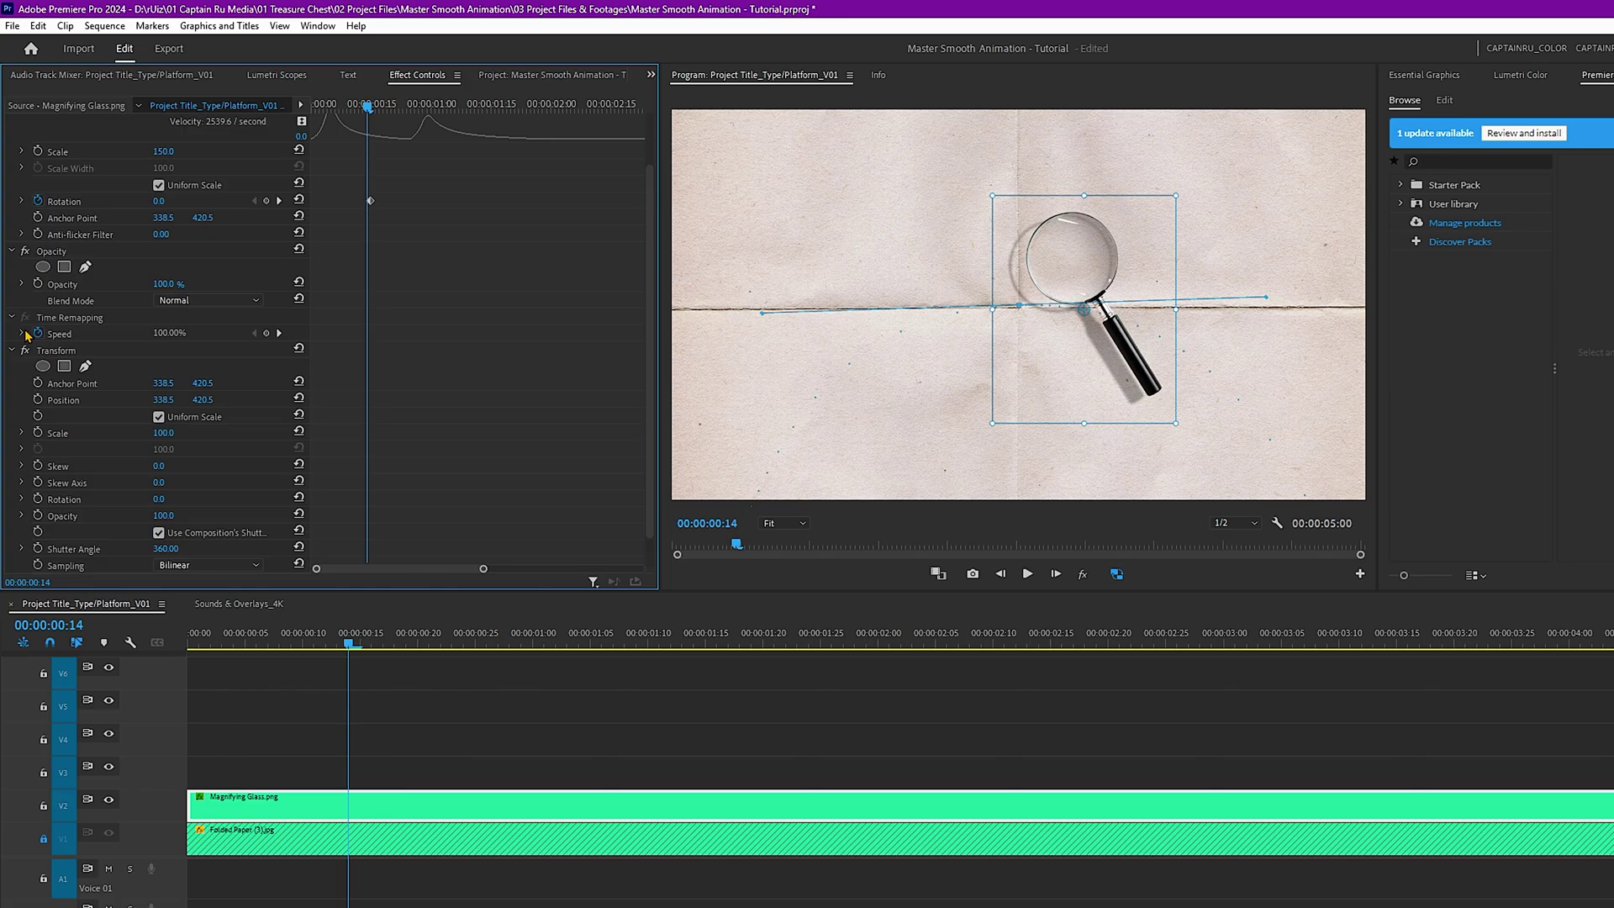
- Turn off the Transform effect on the Magnifying Glass.png clip
scroll(547, 338, up, 1)
click(85, 414)
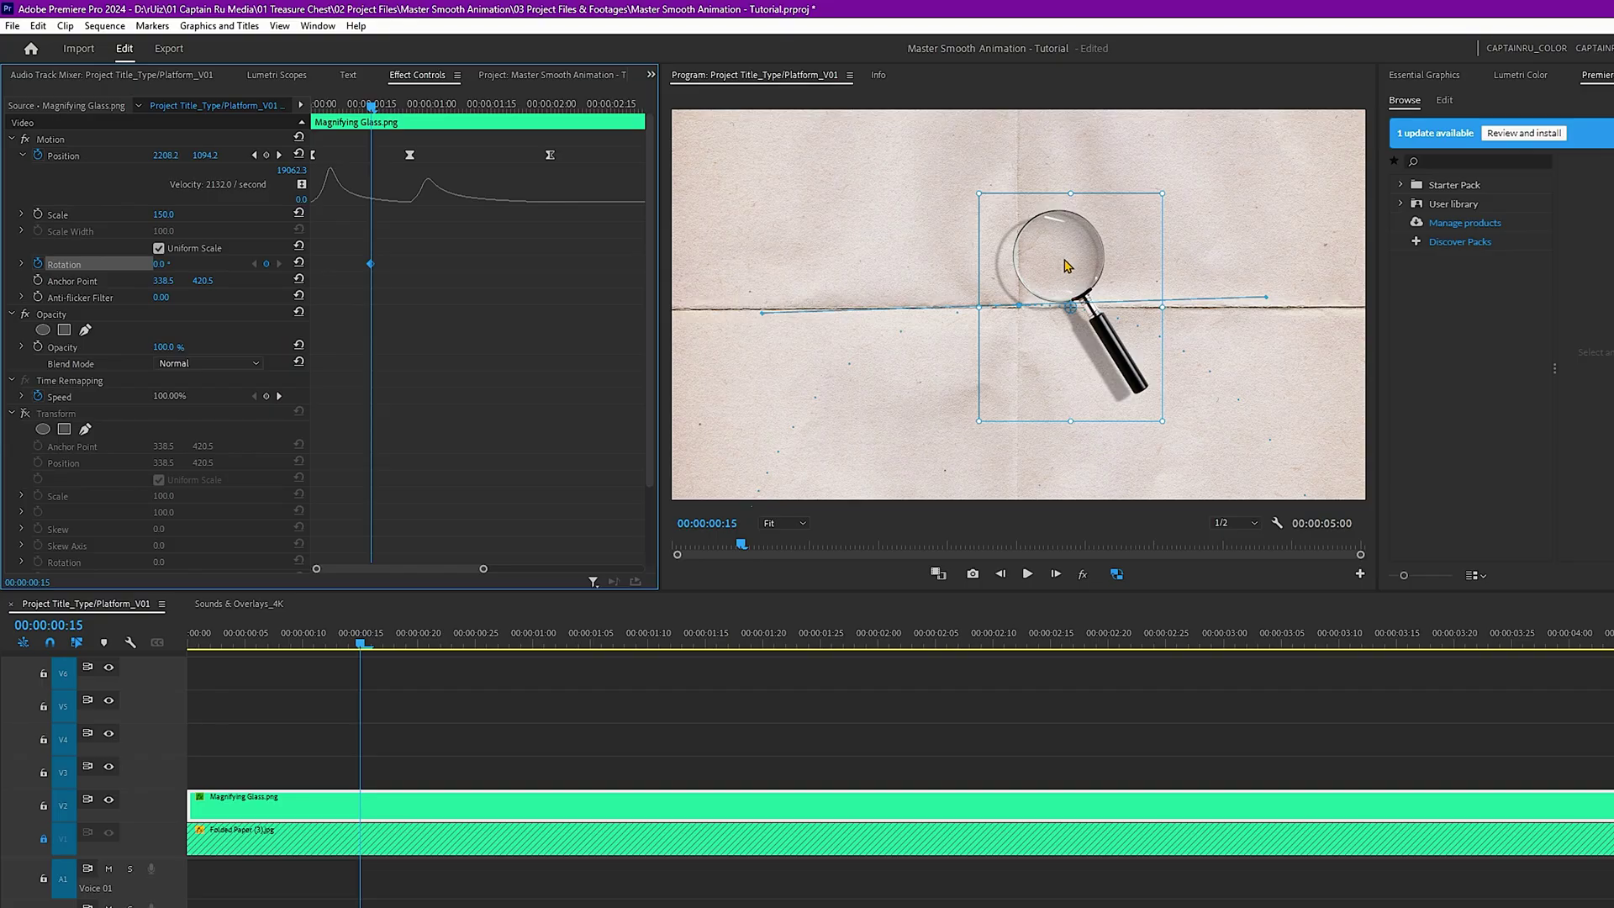
click(1066, 266)
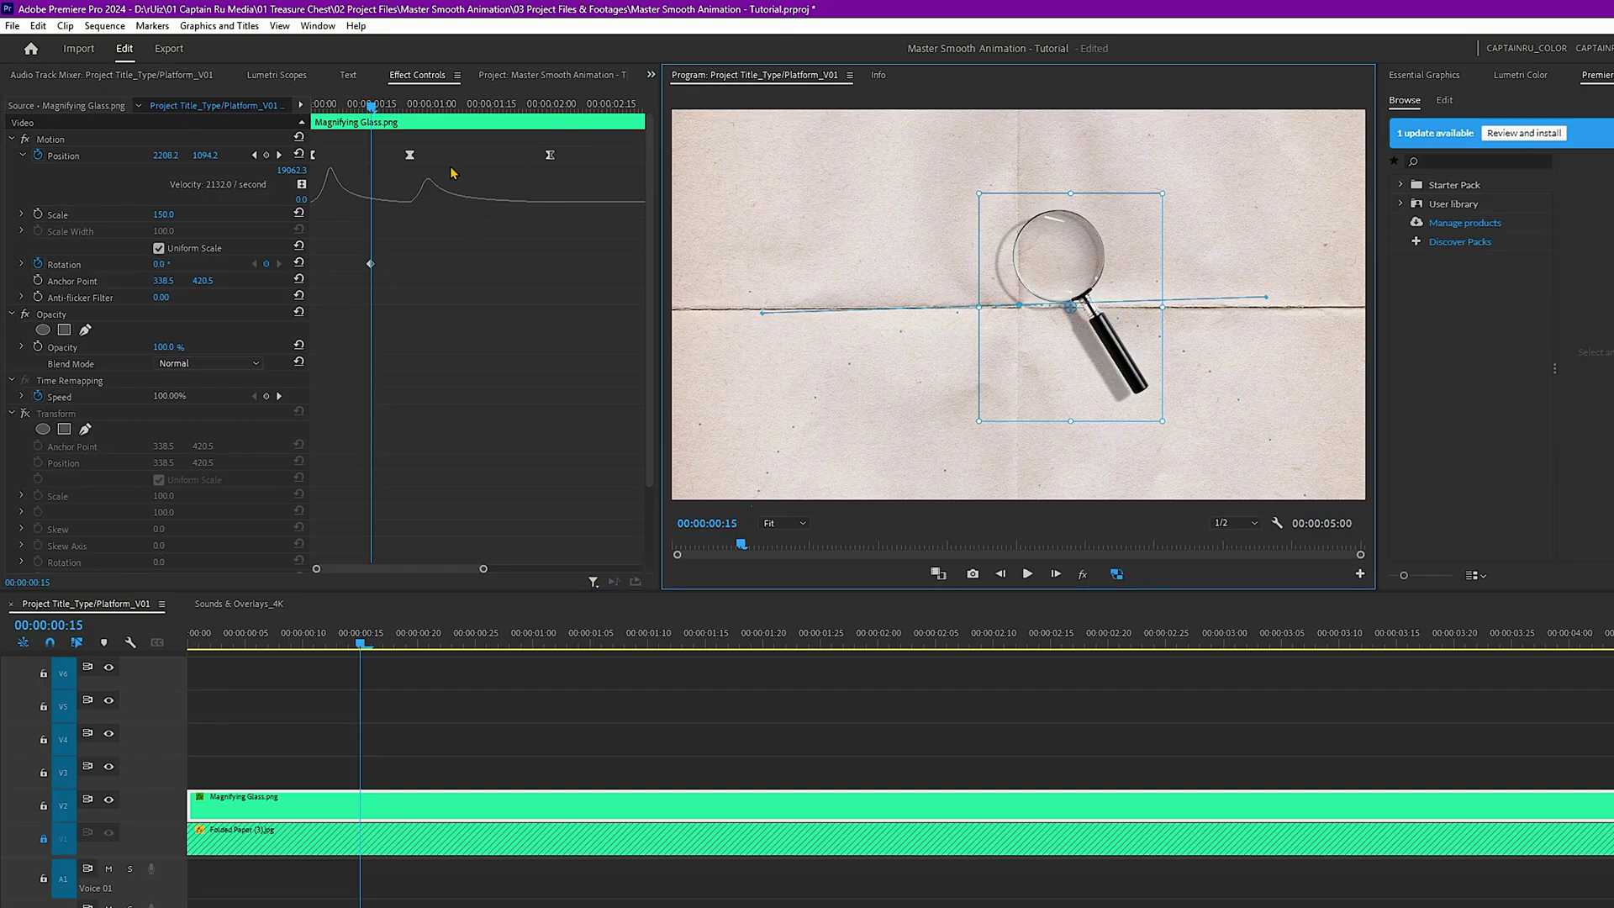
- Add a Rotation keyframe at 00:00:00:25 and set its rotation to 65°
drag(384, 111, 410, 109)
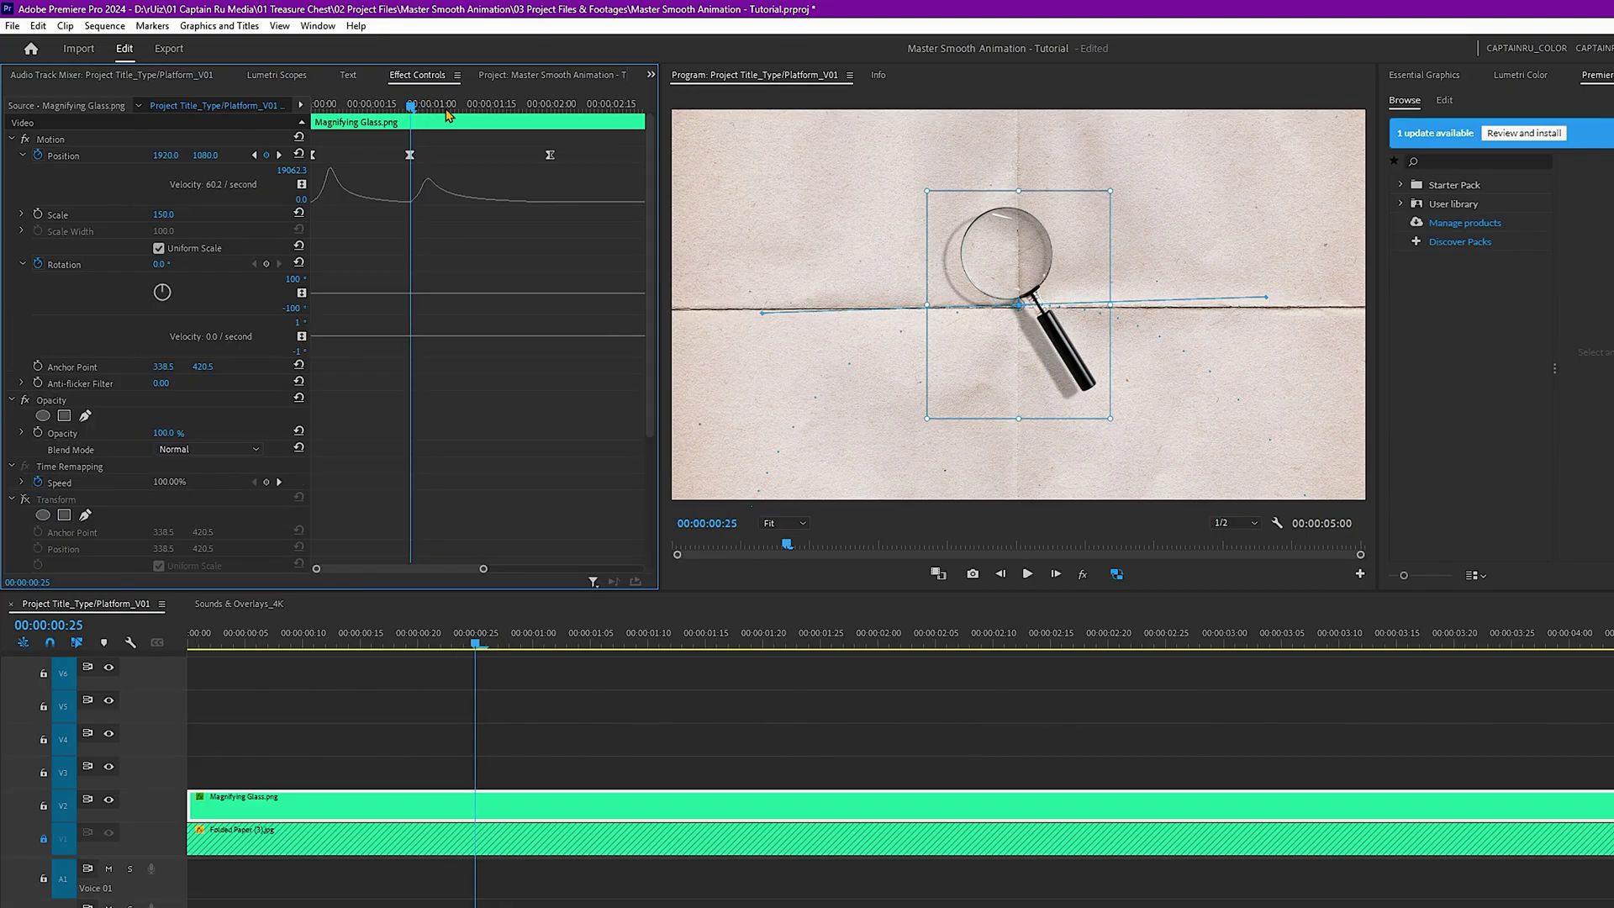
key(Home)
drag(360, 109, 428, 126)
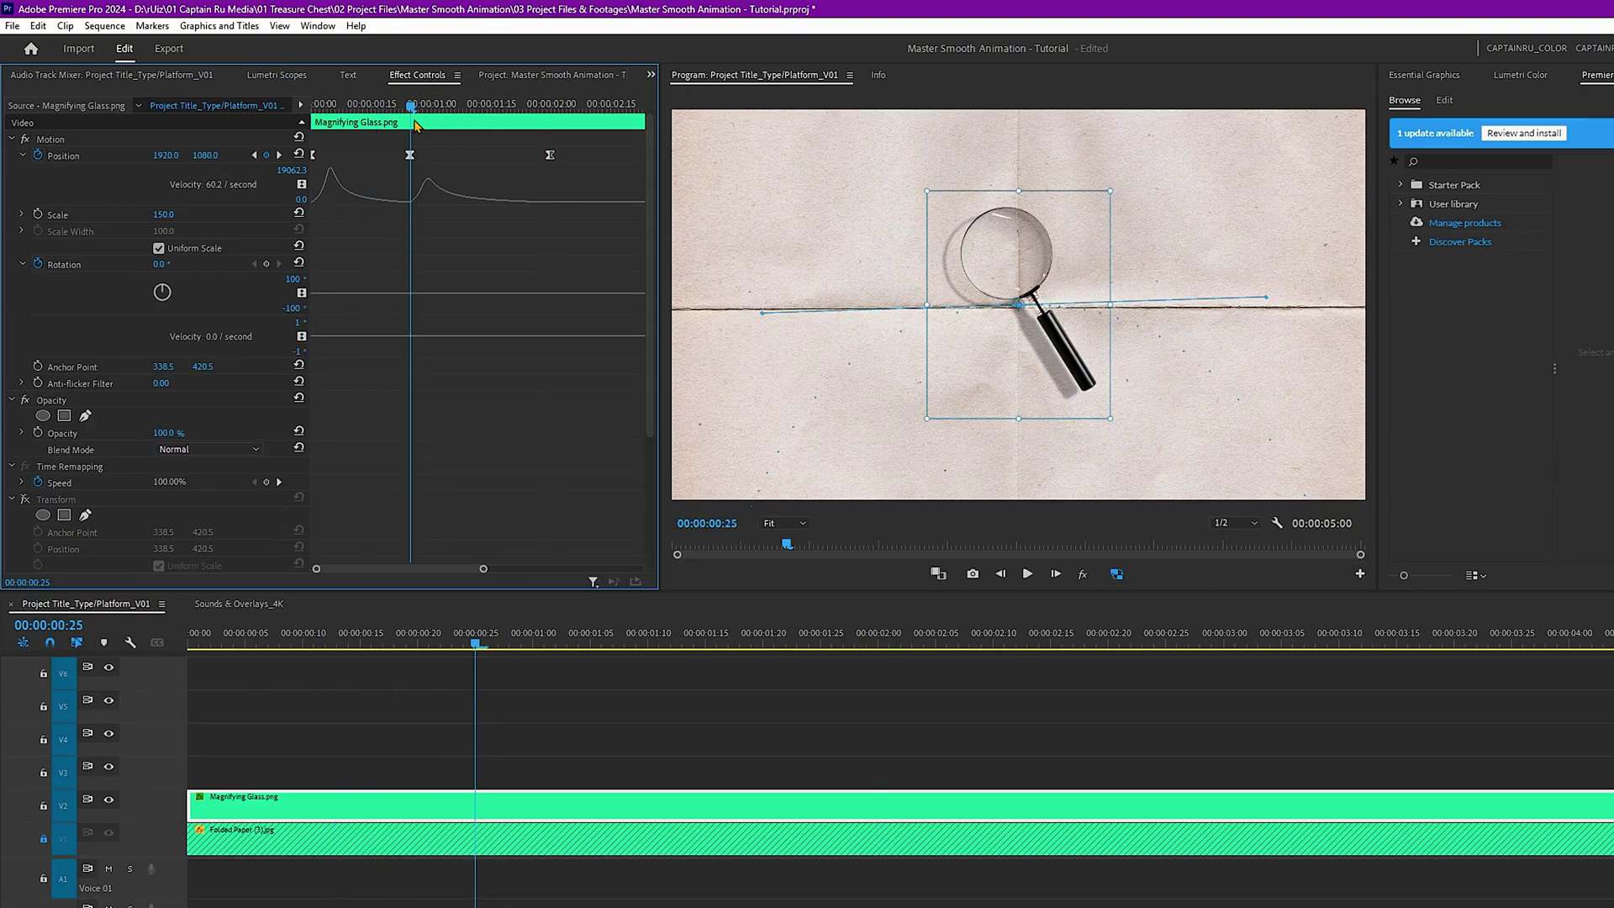
click(267, 265)
drag(159, 264, 214, 264)
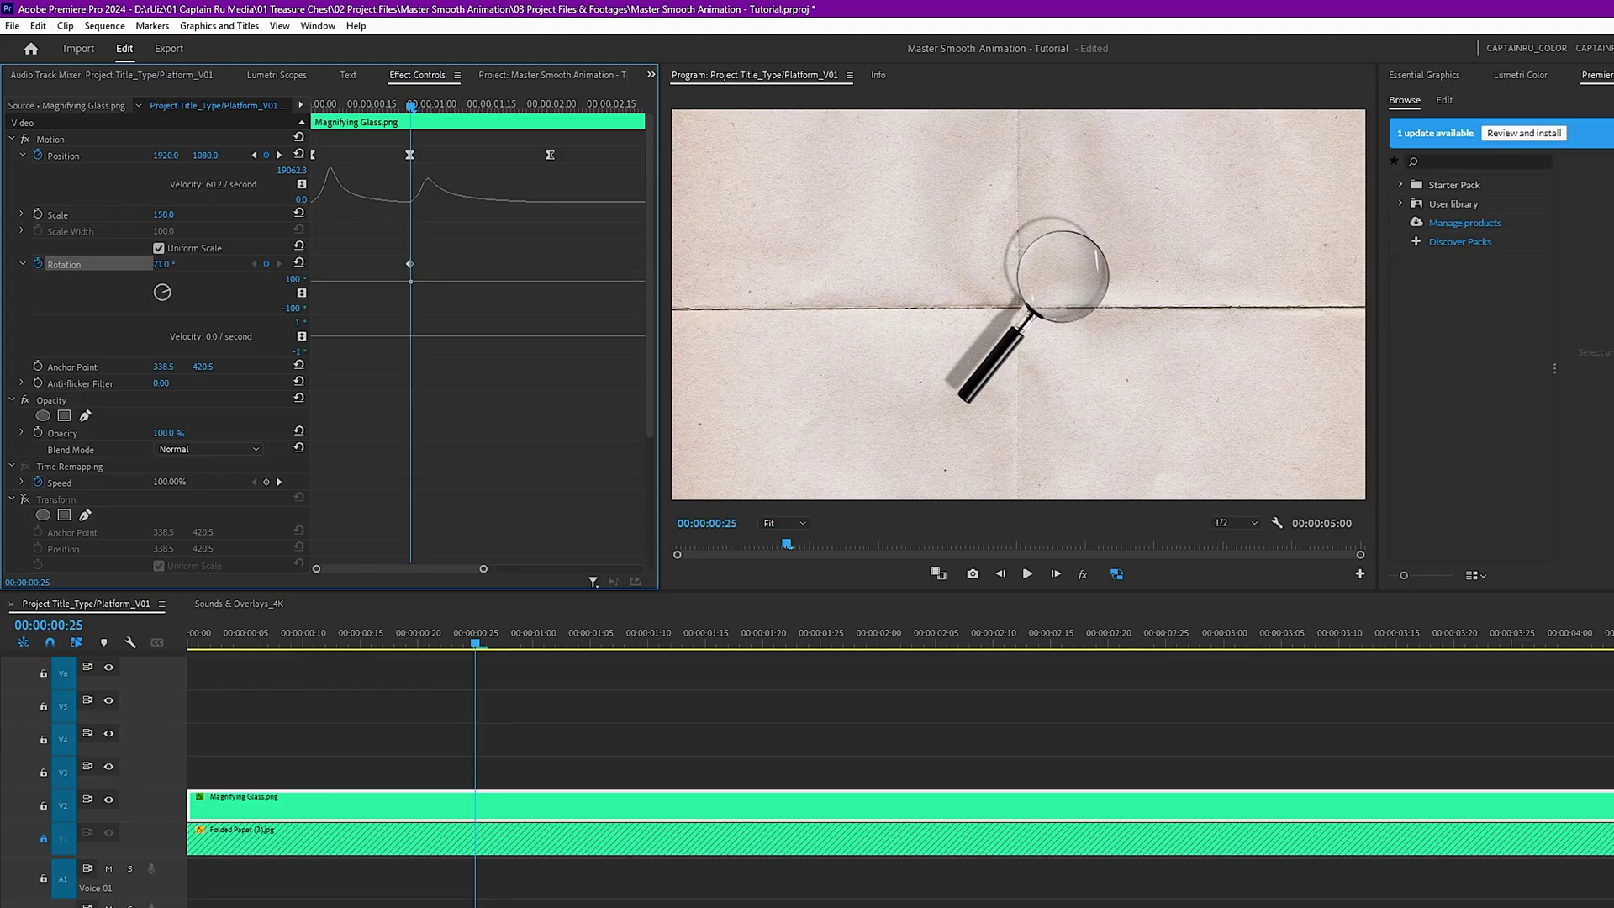
- Set the Rotation to 0° at the start of the clip, 00:00:00:00
drag(410, 104, 313, 118)
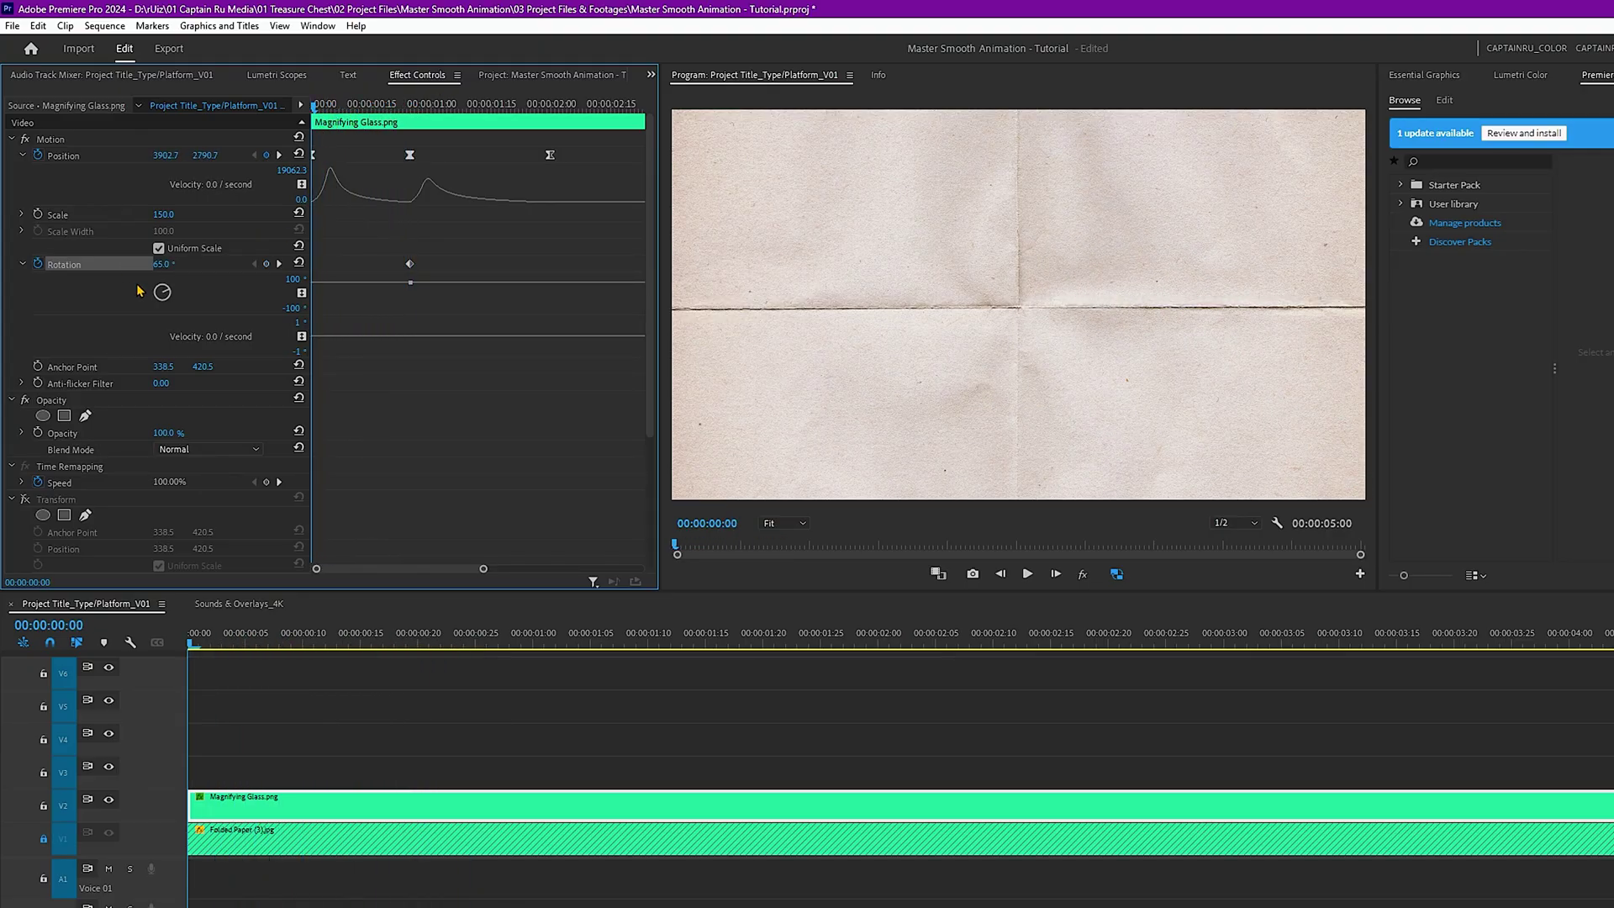
click(154, 265)
text(0)
key(Return)
- Set the Rotation to -65° at 00:00:02:00 and play back the rotation from the start
drag(326, 112, 550, 117)
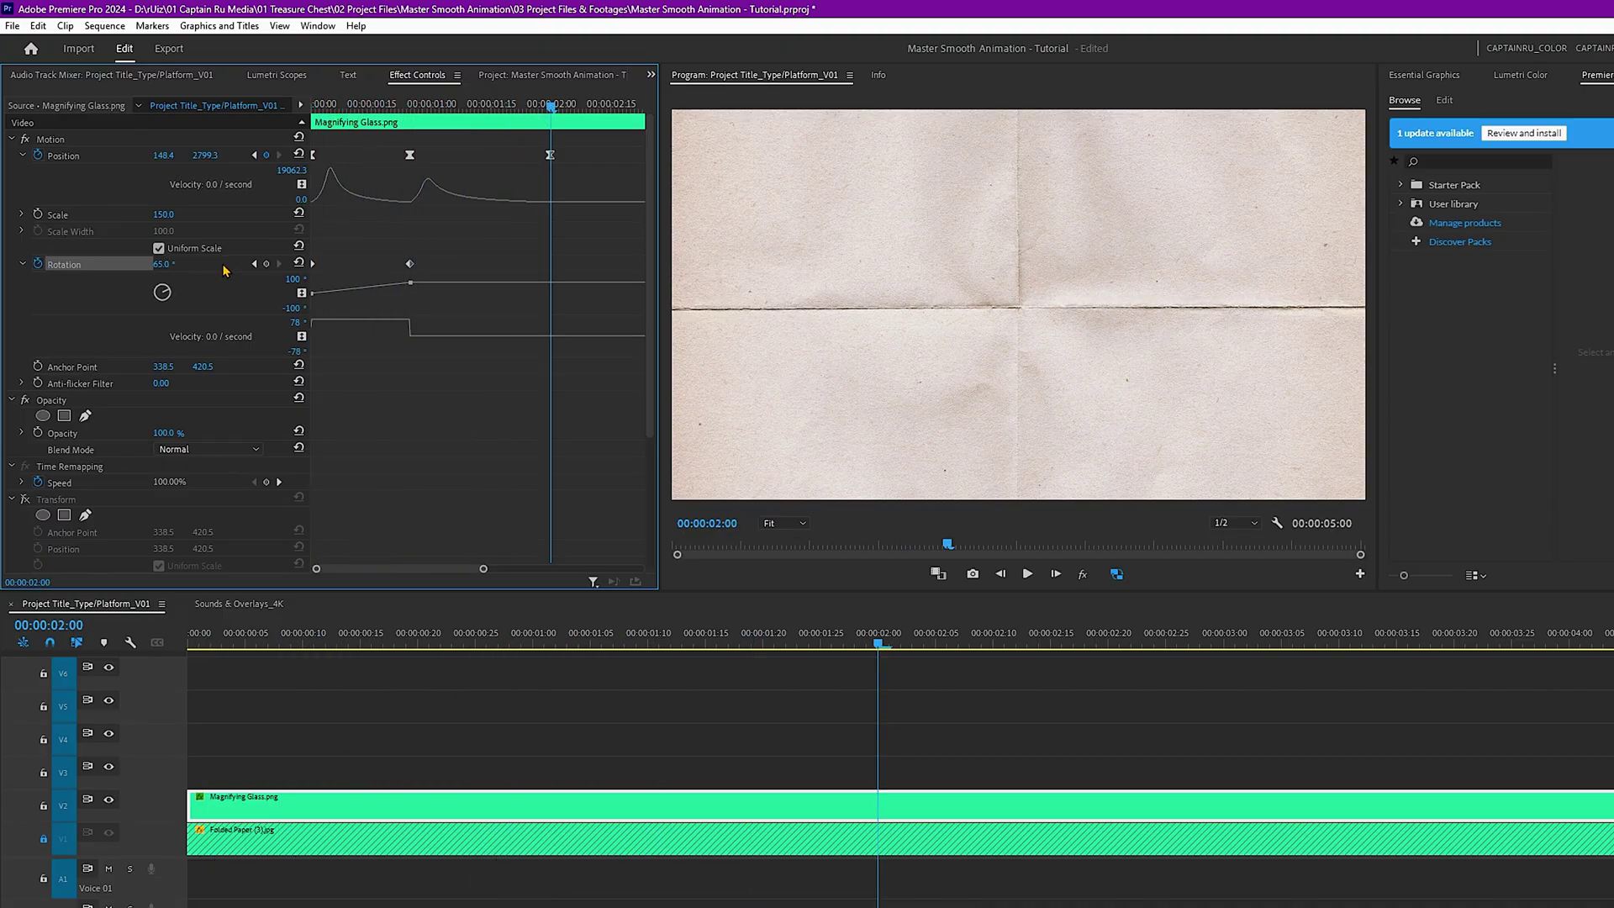
click(161, 264)
text(-65)
key(Return)
key(Home)
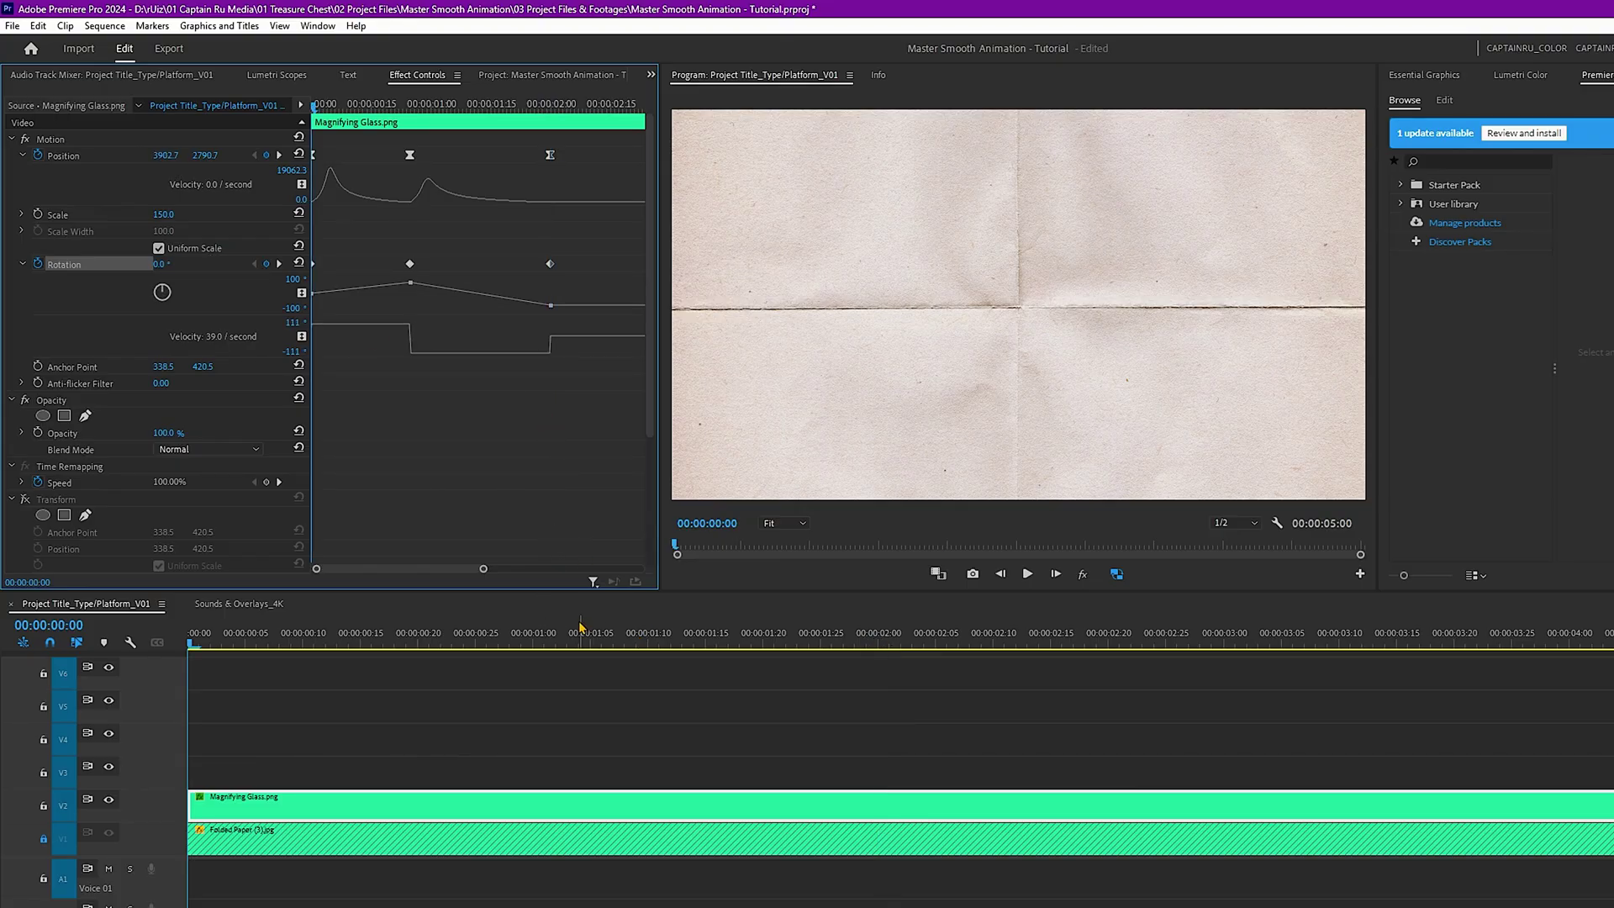
key(space)
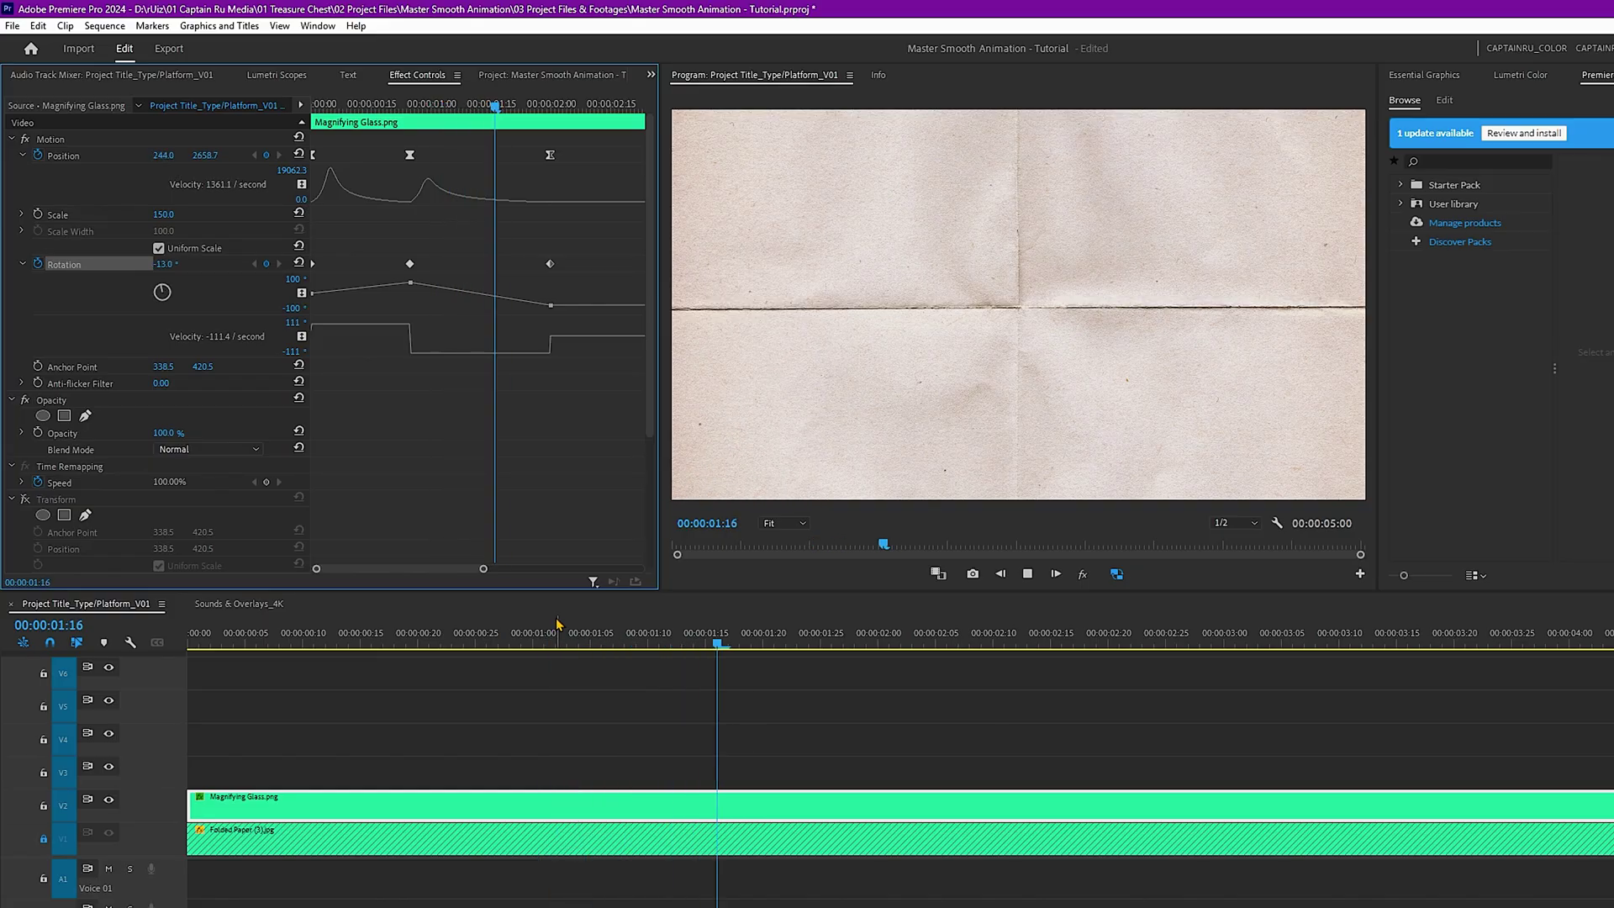
key(space)
- Apply Ease Out to the first Rotation keyframe and Ease In to the centre one, playing back the eased rotation
drag(594, 643, 493, 655)
click(410, 105)
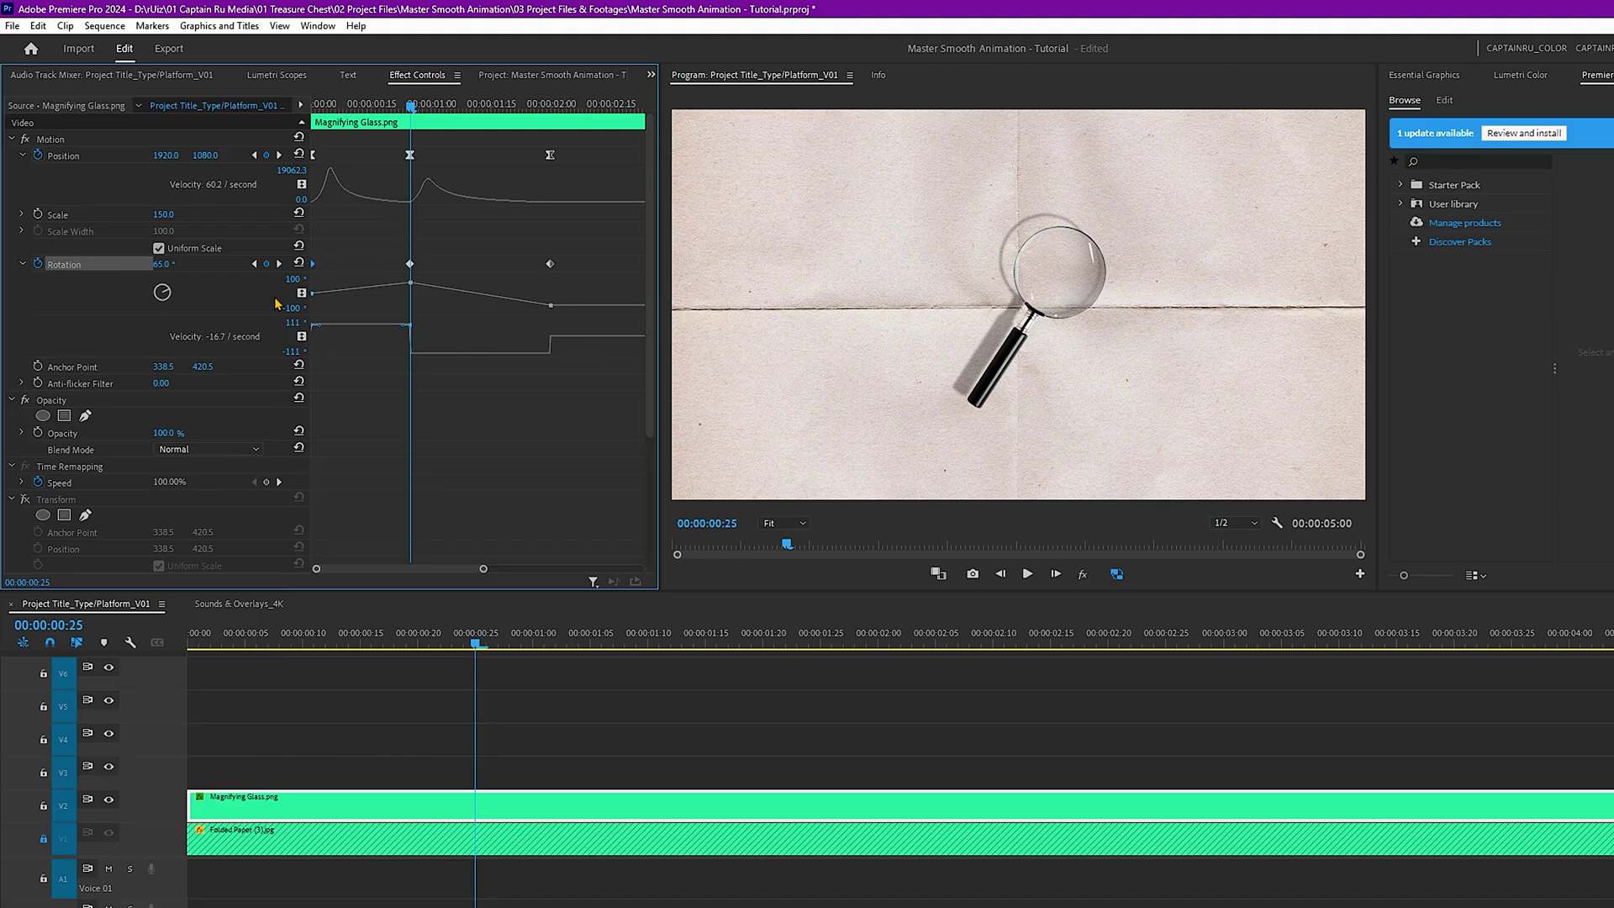
right_click(313, 265)
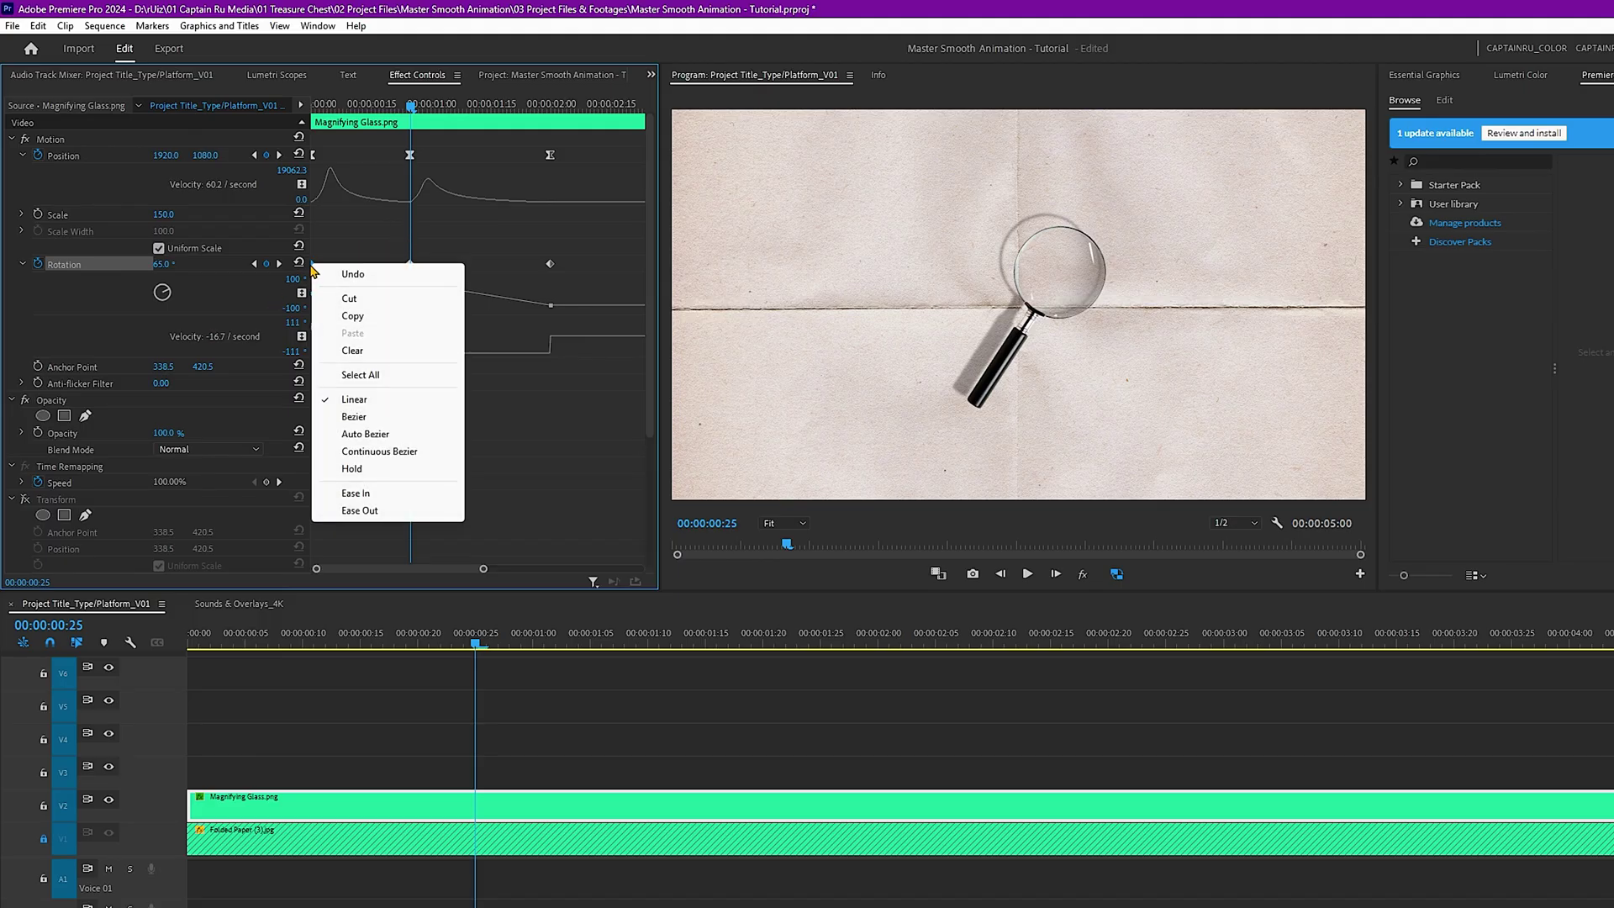
click(388, 510)
right_click(407, 265)
click(451, 495)
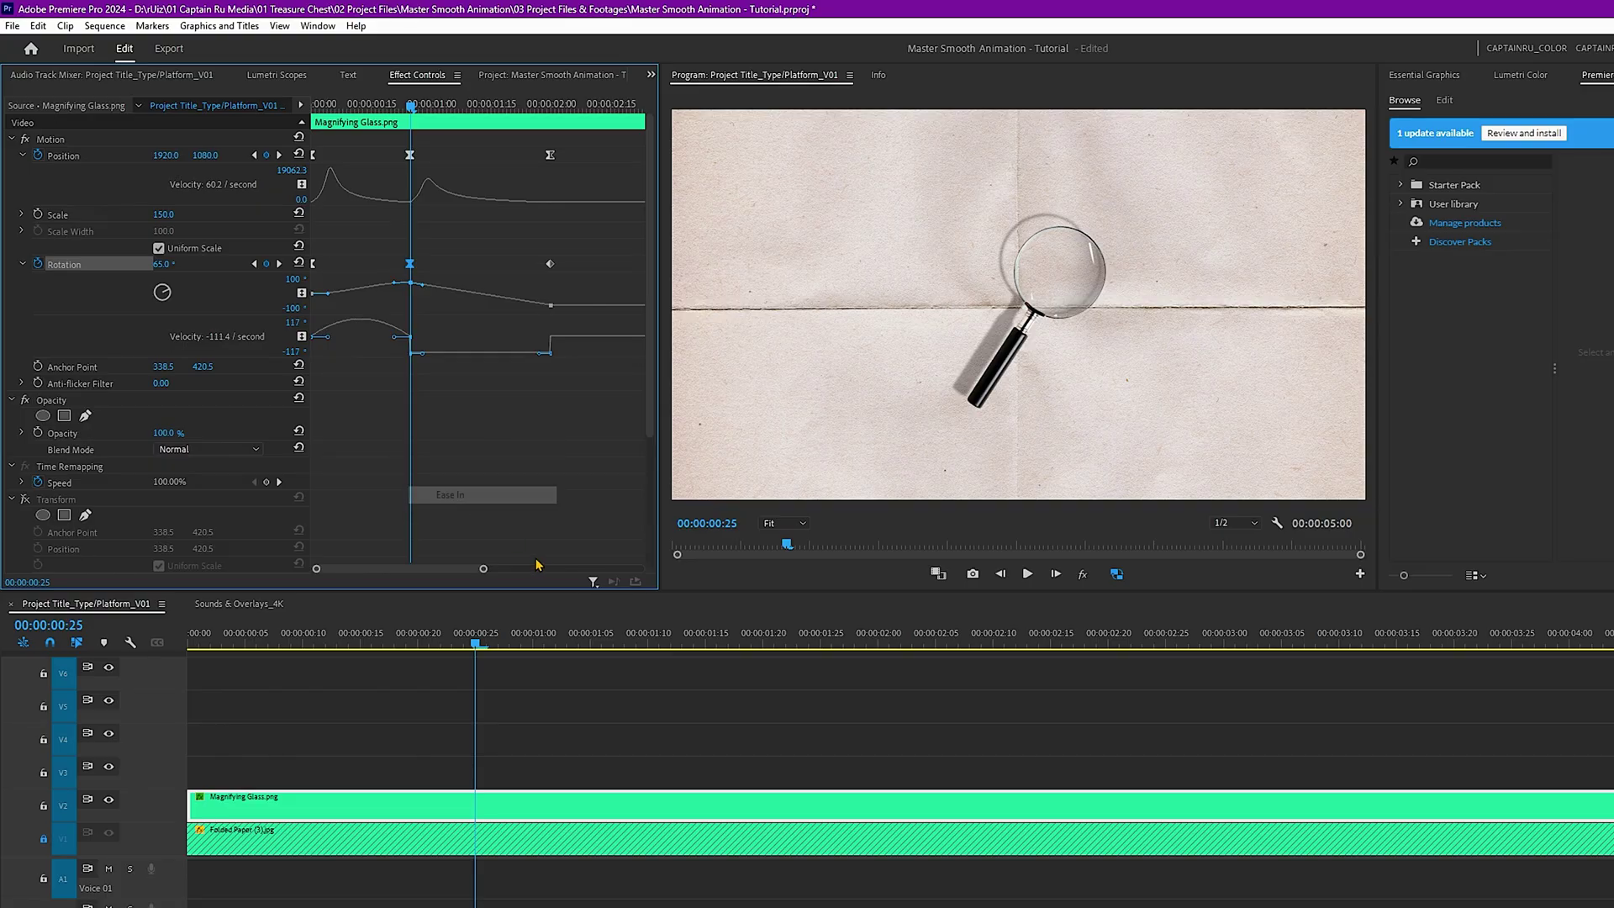
key(Home)
key(space)
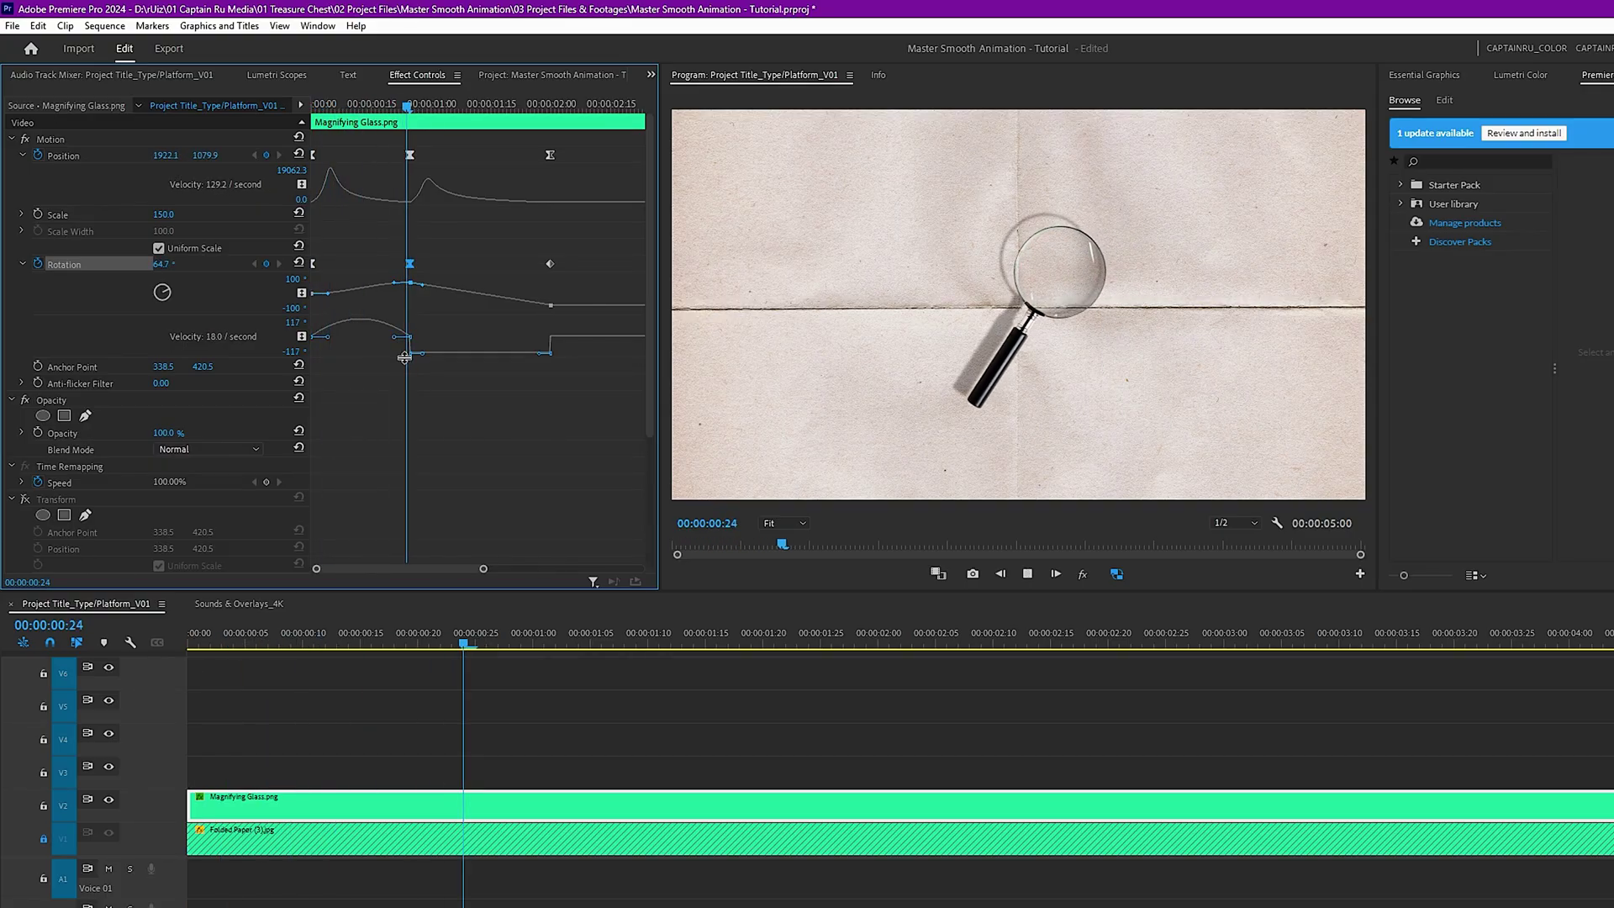
key(space)
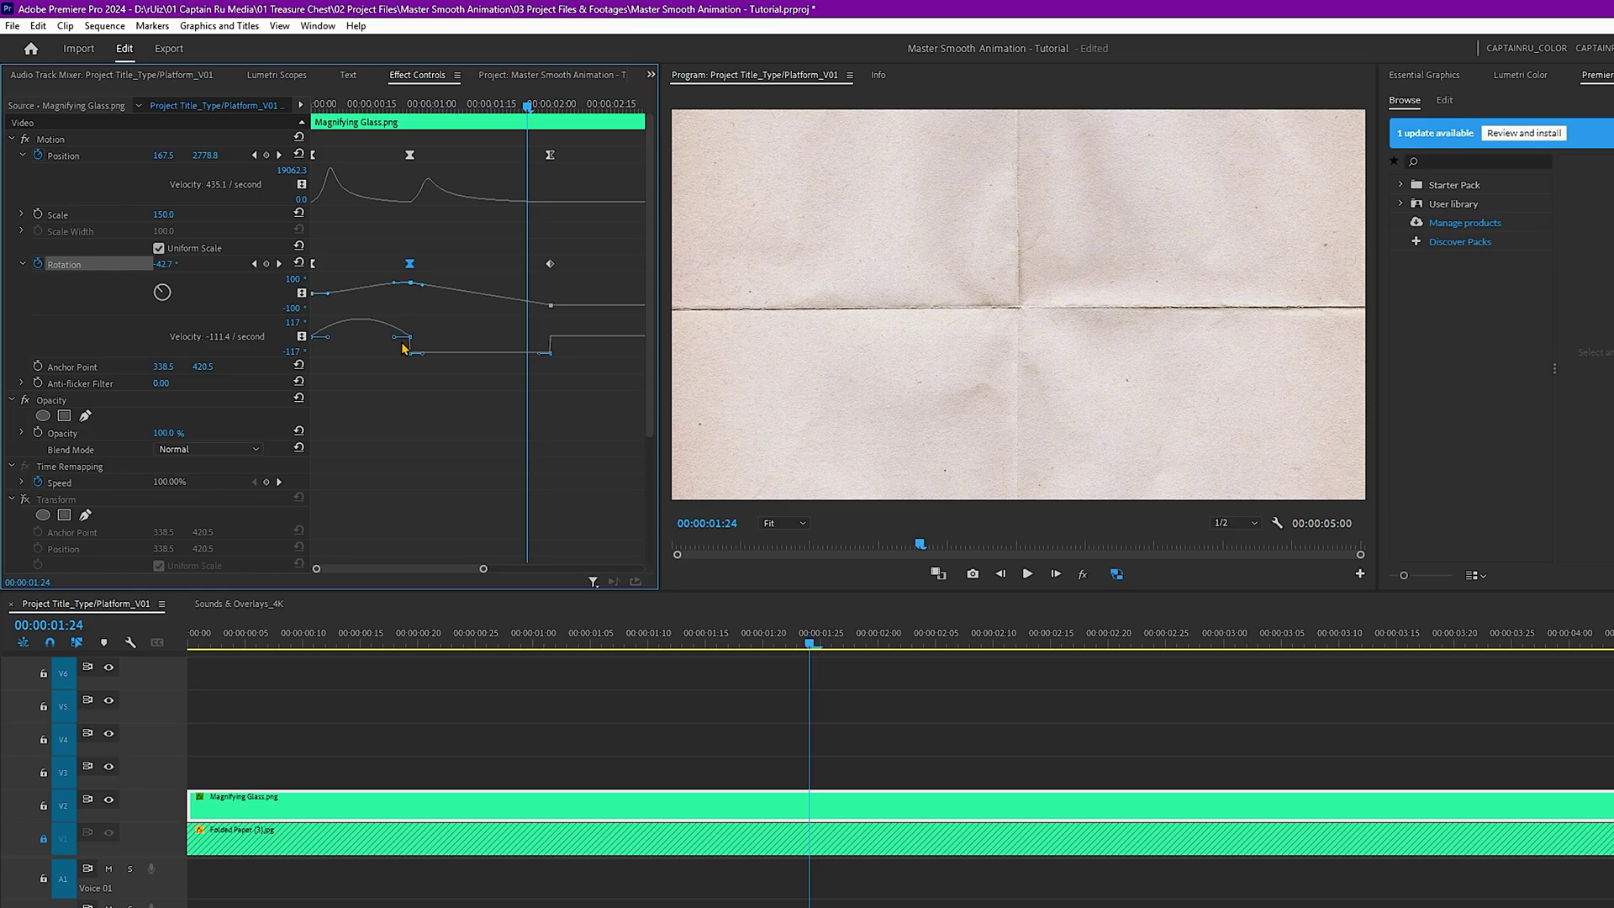
- Lengthen the incoming velocity handle of the centre Rotation keyframe and play back the animation from the start
drag(398, 340, 379, 340)
key(Home)
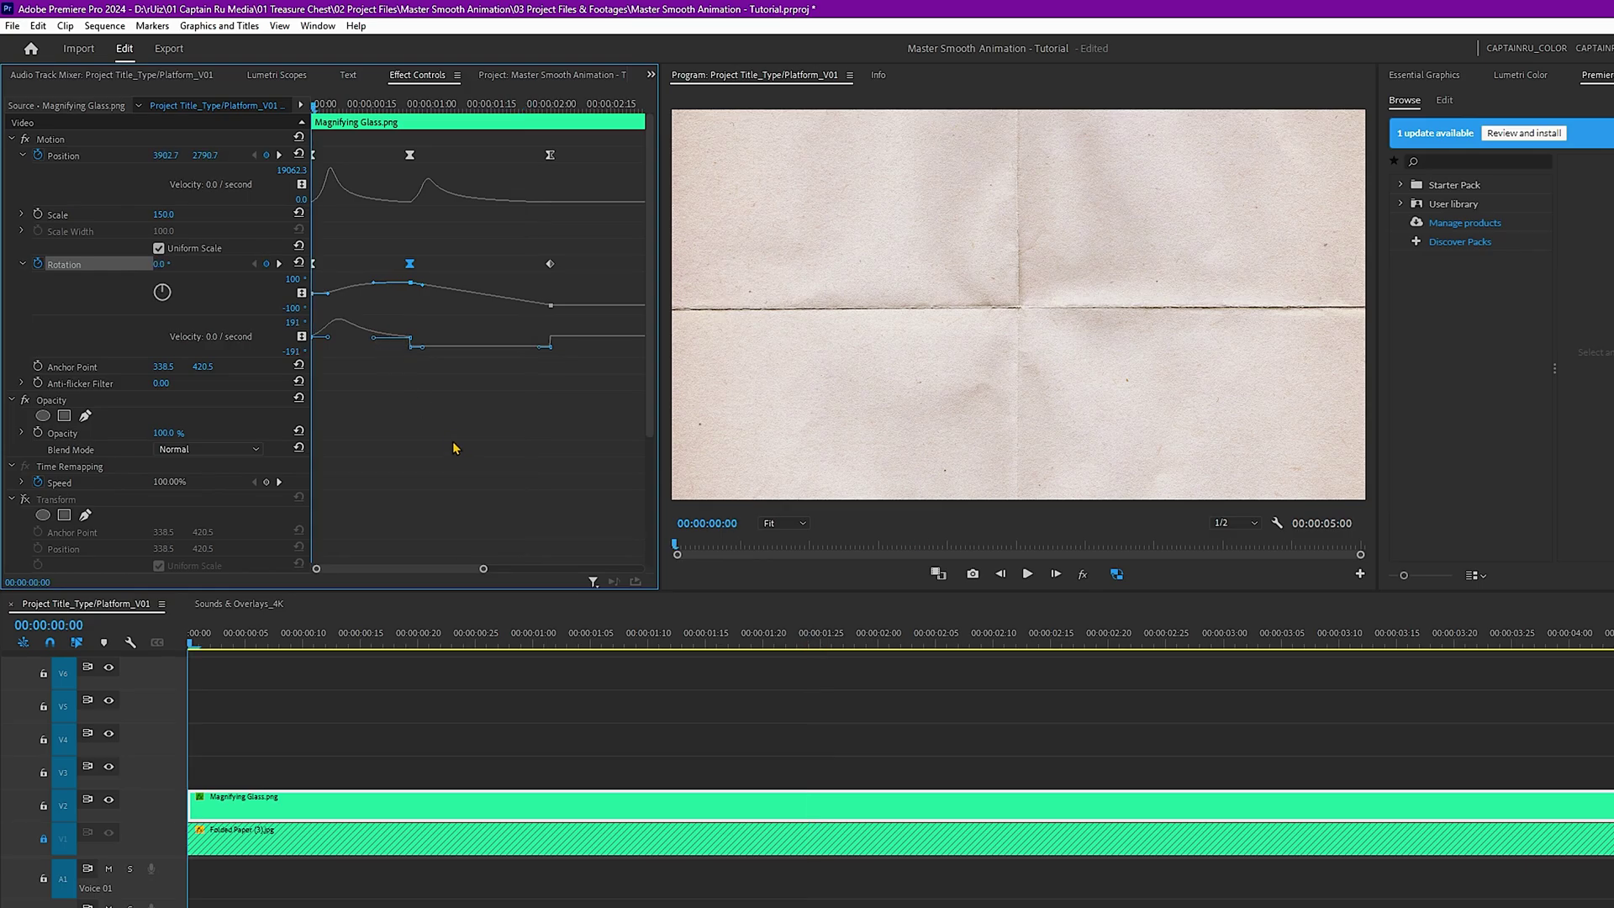
key(space)
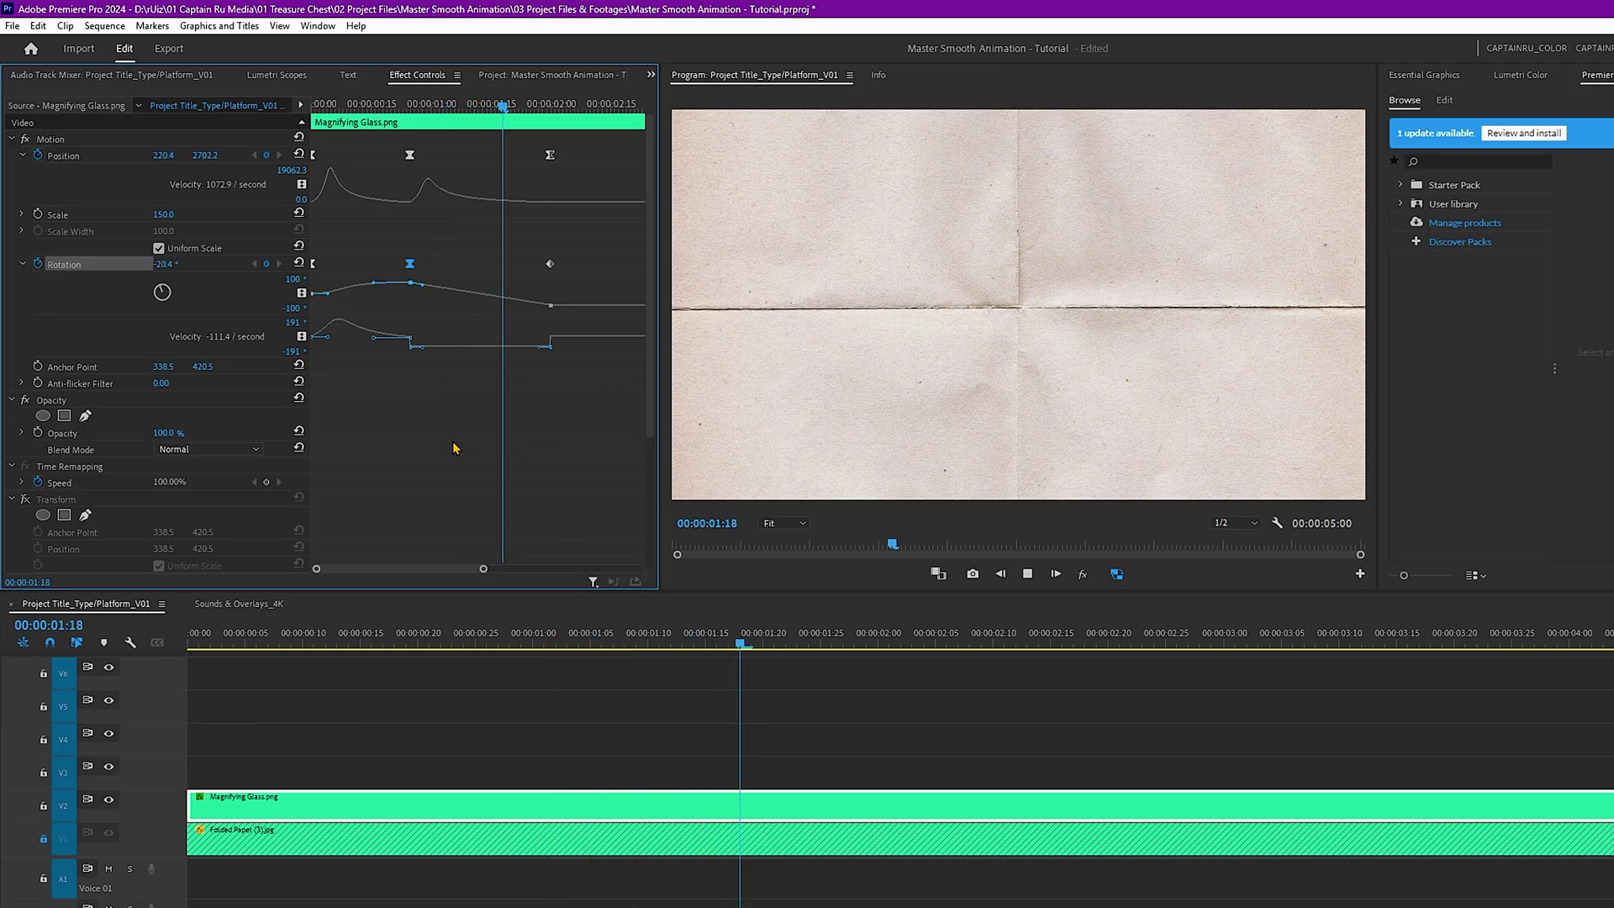
key(space)
- Apply Ease In to the final Rotation keyframe at 00:00:02:00 and lengthen its incoming velocity handle, playing back the result
drag(523, 108, 550, 107)
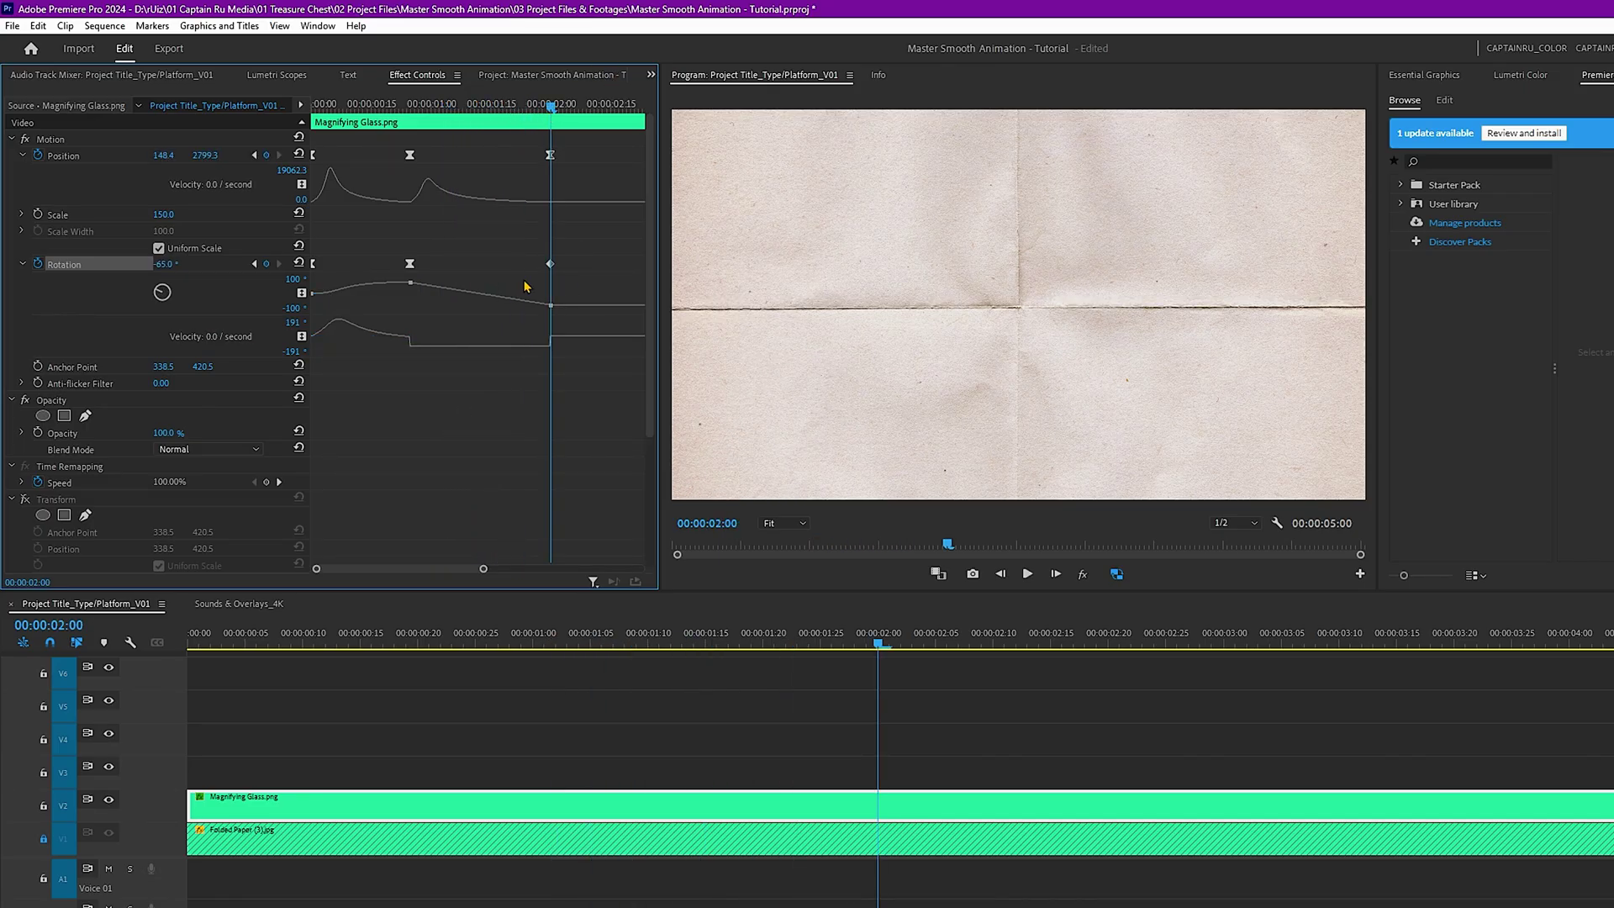
right_click(549, 265)
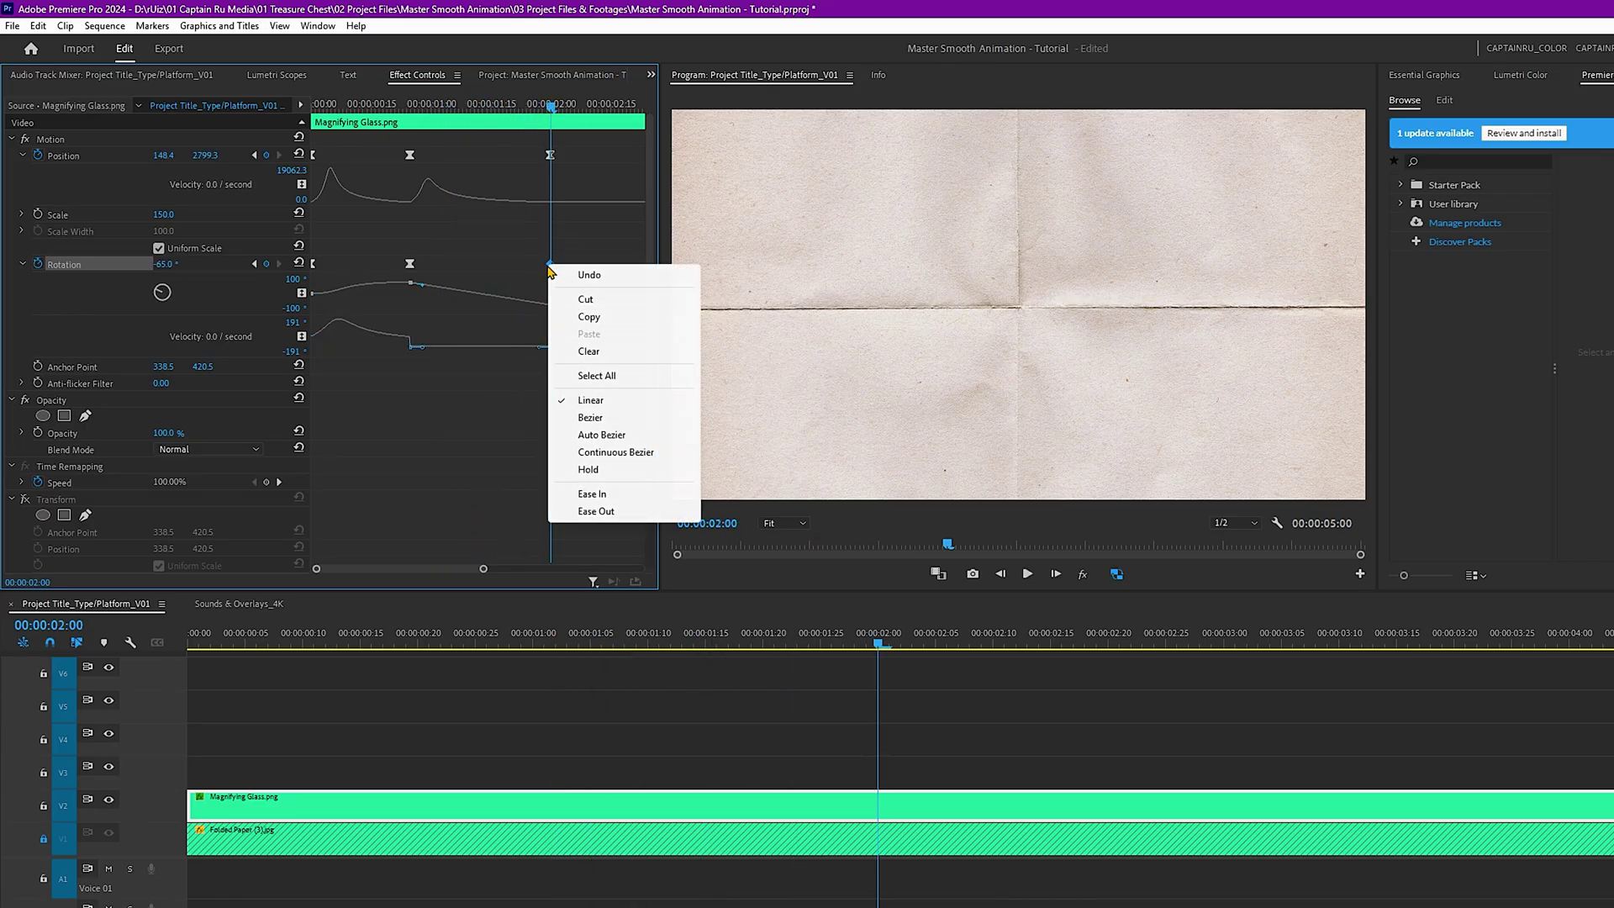
click(598, 503)
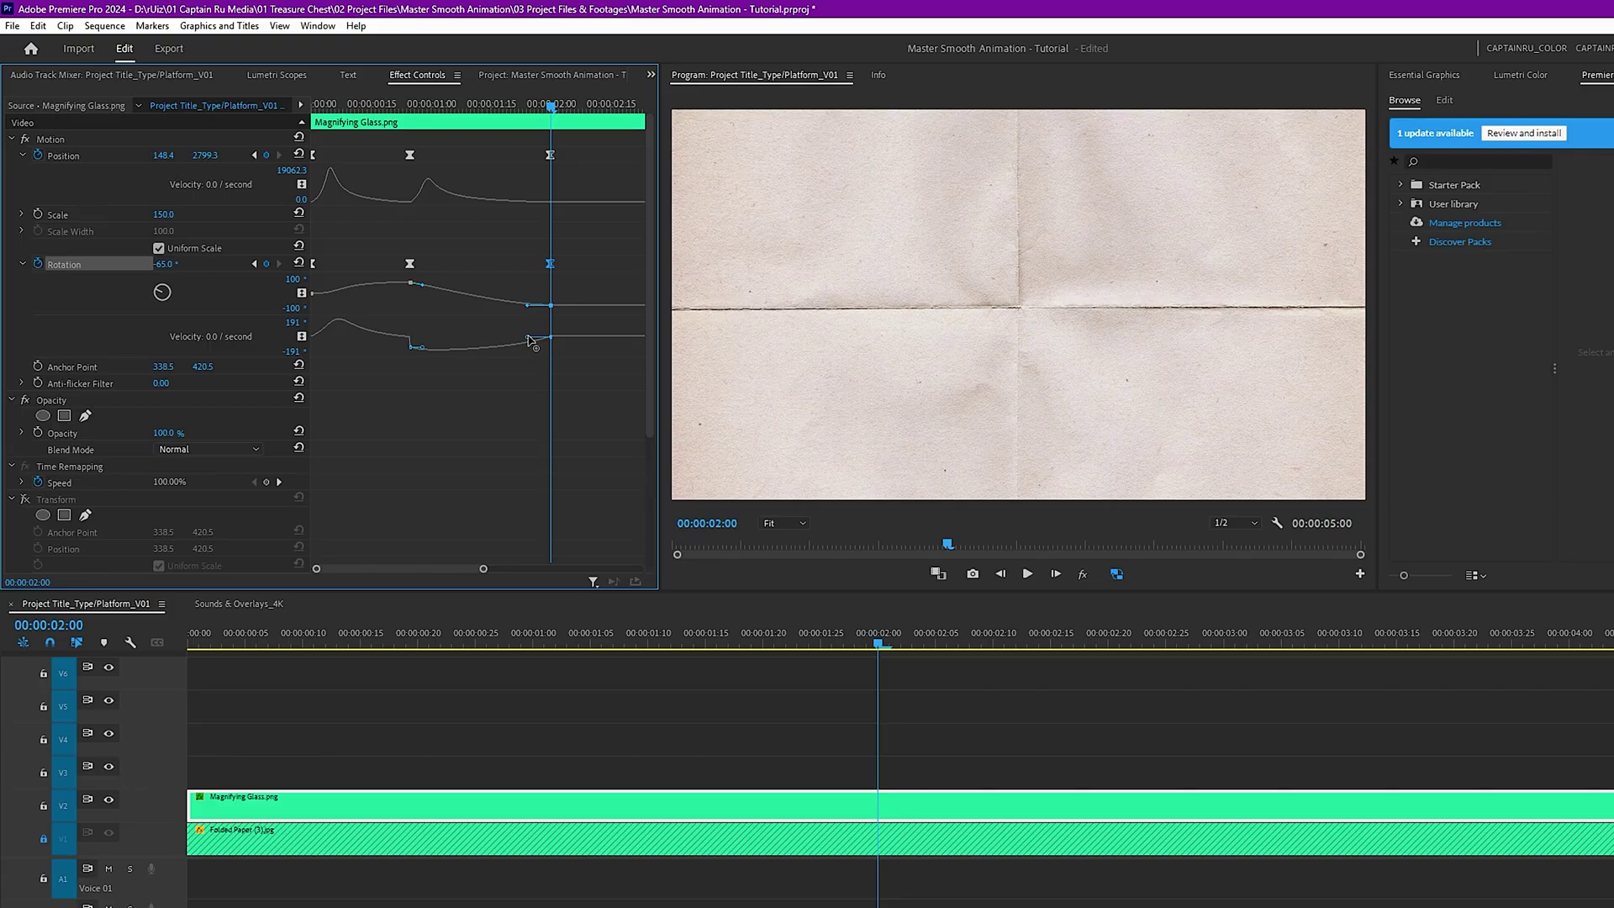
drag(530, 340, 488, 337)
key(Home)
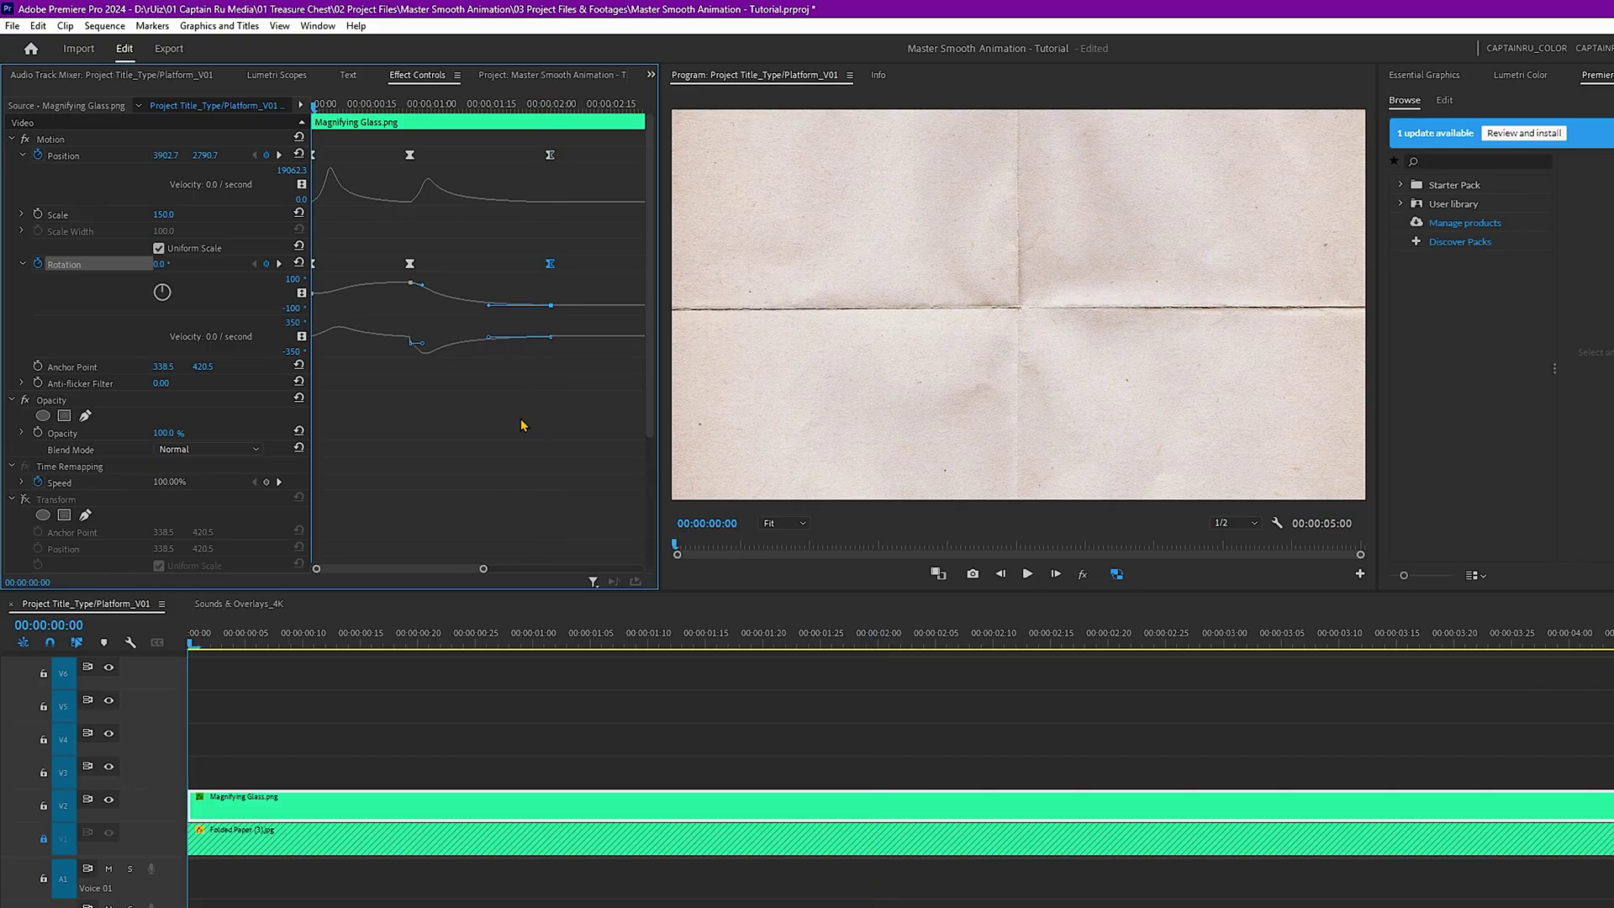
key(space)
- Bring the centre Rotation keyframe's outgoing velocity to about zero and play back the animation from the start
click(427, 343)
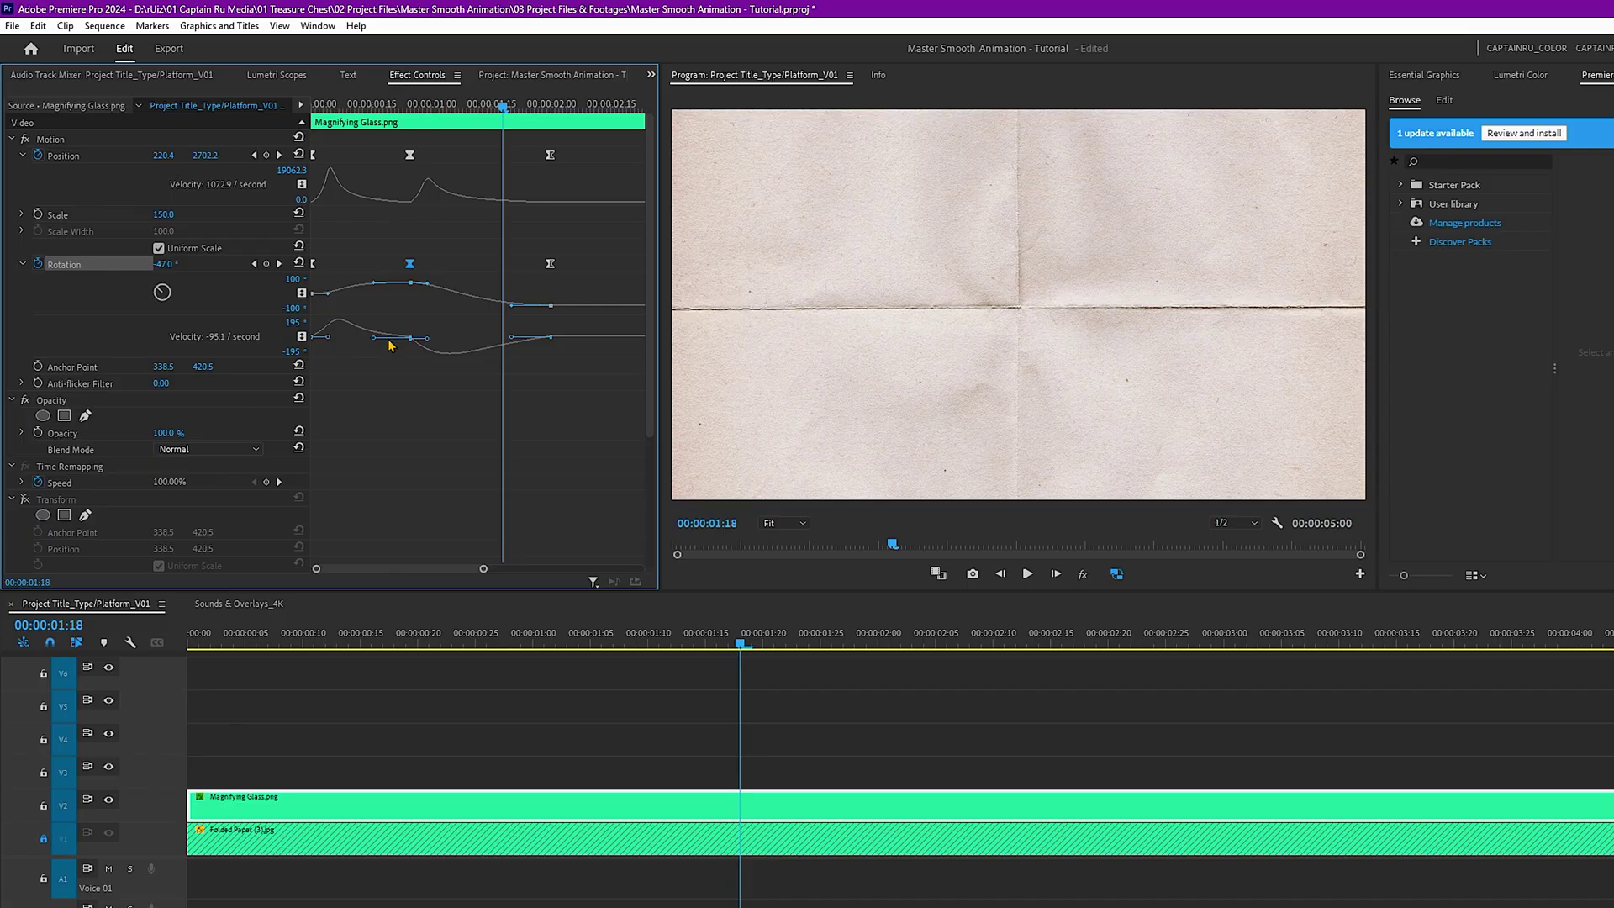
key(Home)
key(space)
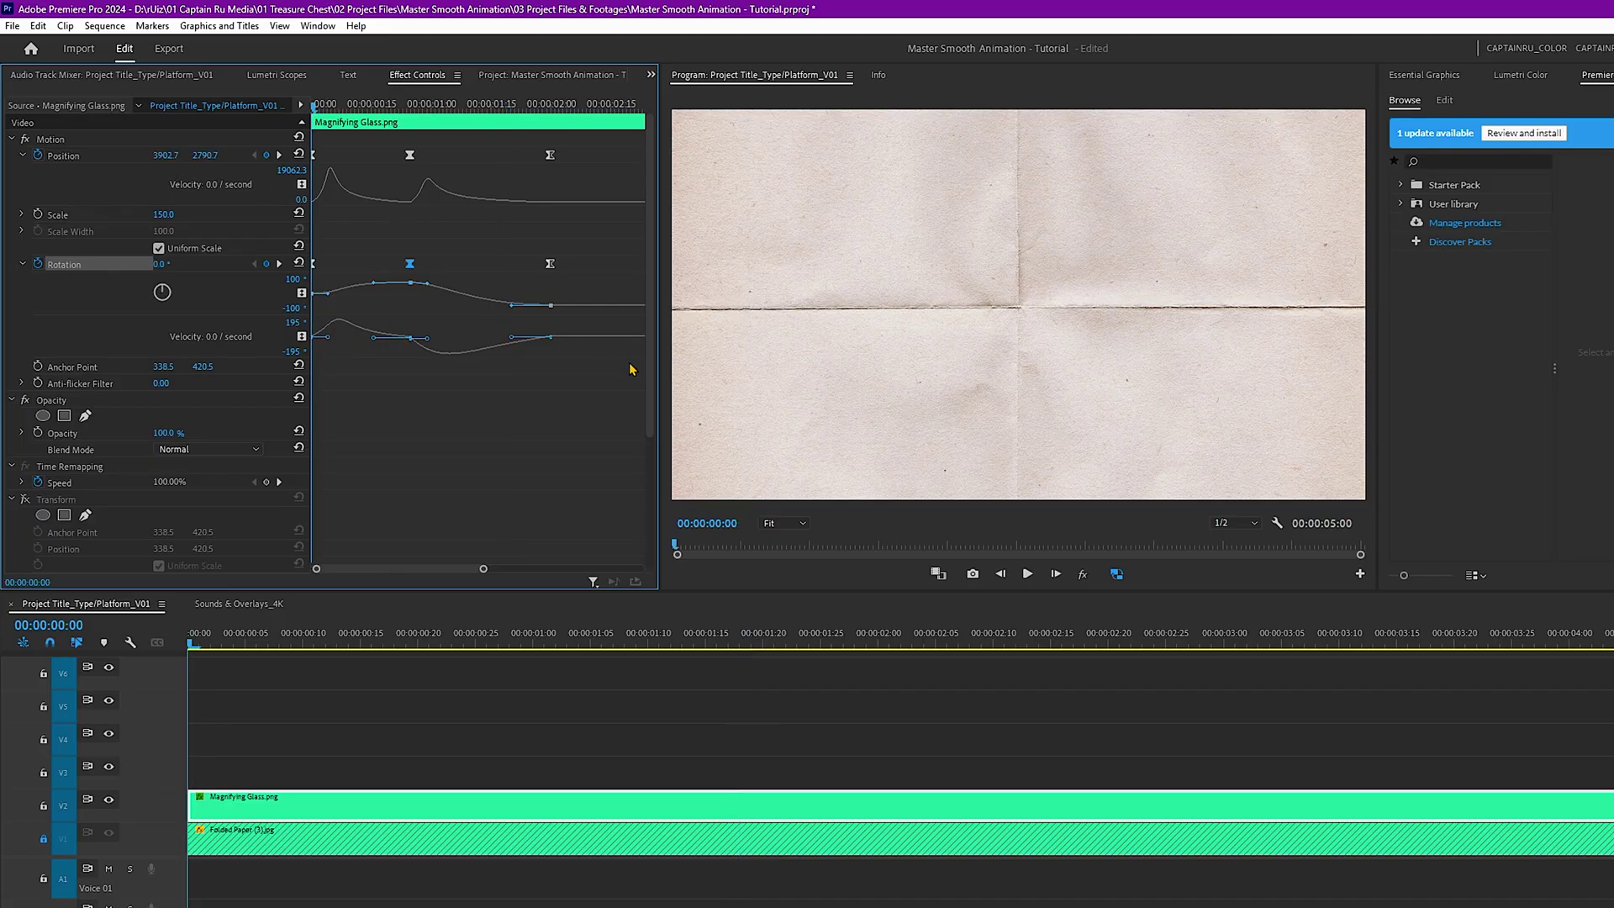